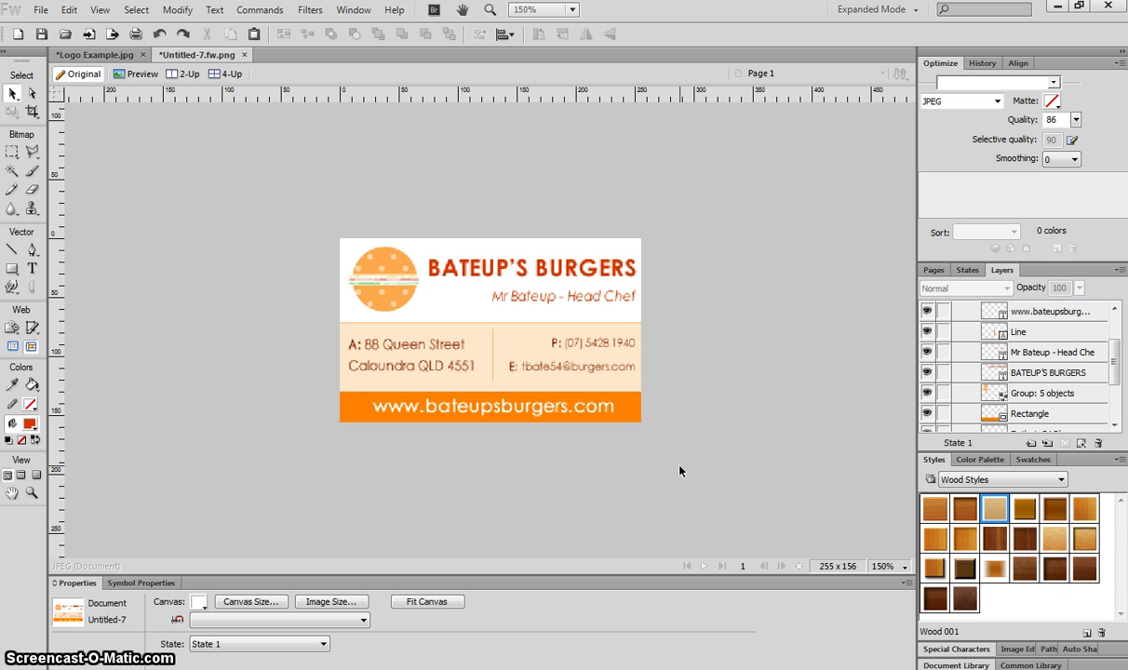
Create a new document 9 cm wide by 5.5 cm high at 72 pixels/inch with a white canvas
{"action": "left_click", "coordinate": [41, 10]}
{"action": "left_click", "coordinate": [61, 28]}
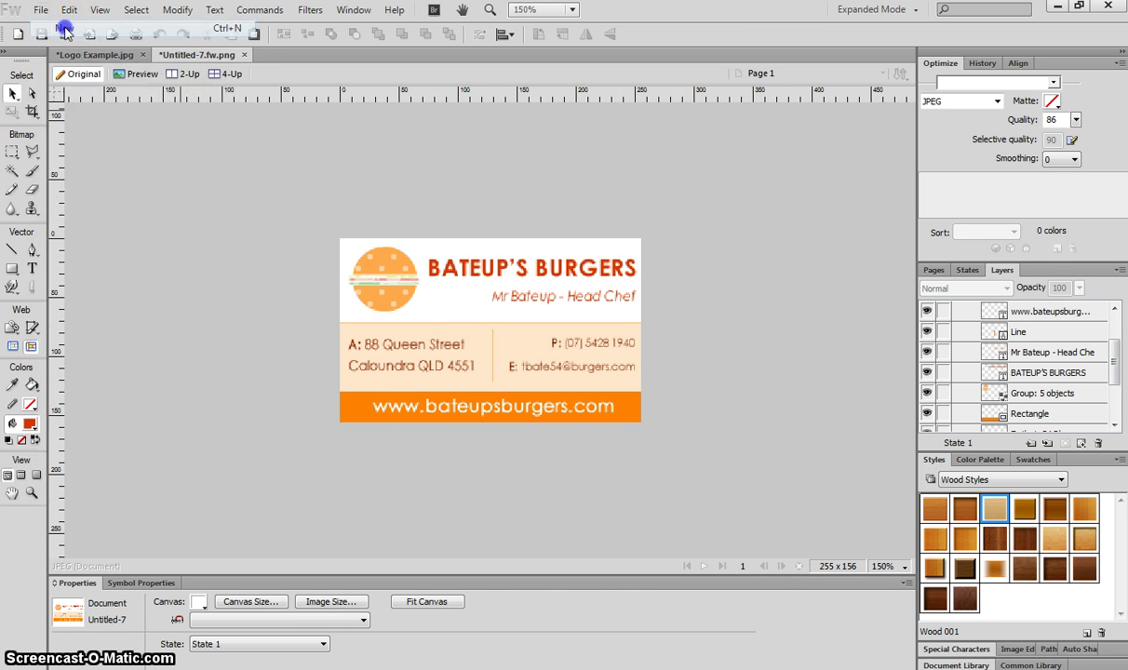
{"action": "left_click", "coordinate": [563, 266]}
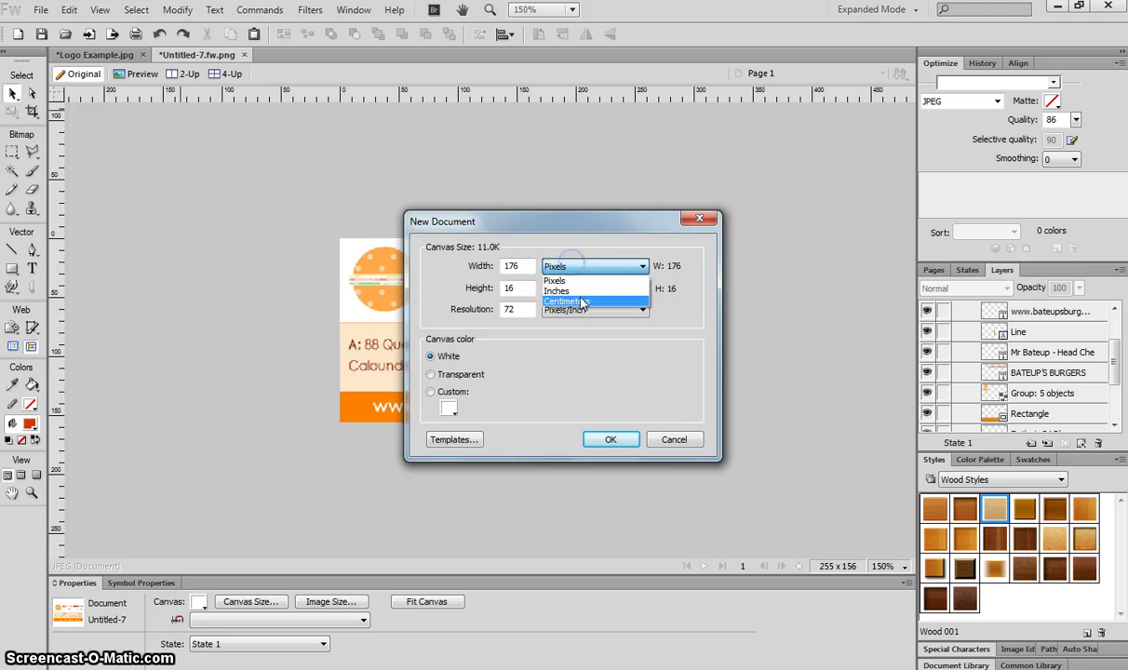
{"action": "left_click", "coordinate": [570, 301]}
{"action": "left_click", "coordinate": [574, 289]}
{"action": "left_click", "coordinate": [577, 323]}
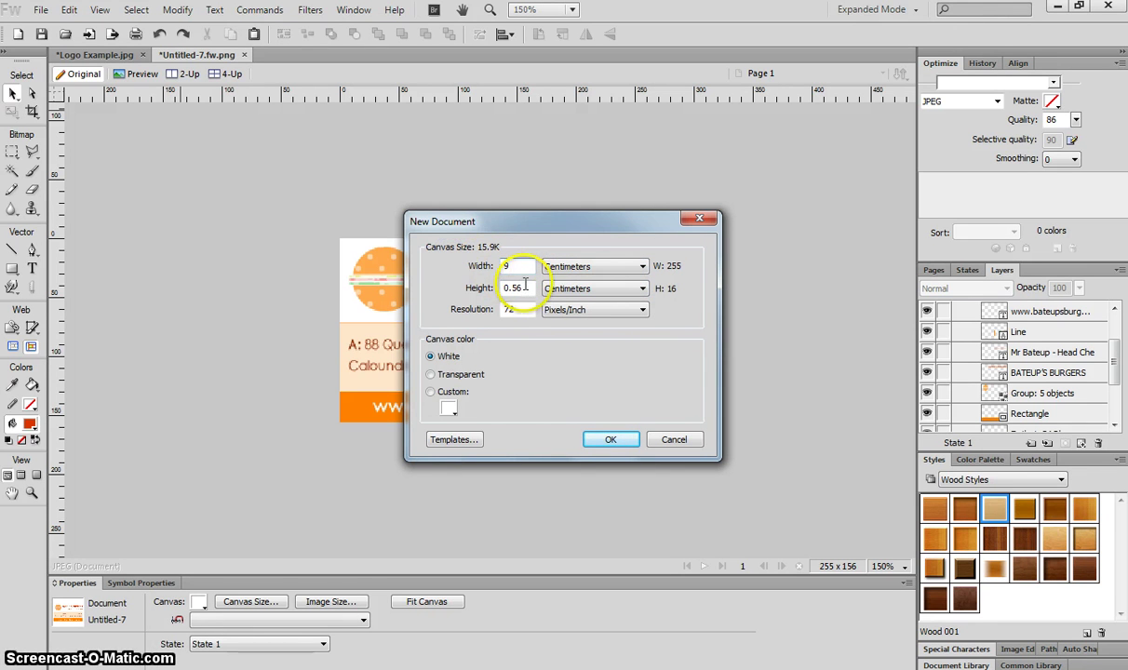
{"action": "key", "text": "Tab"}
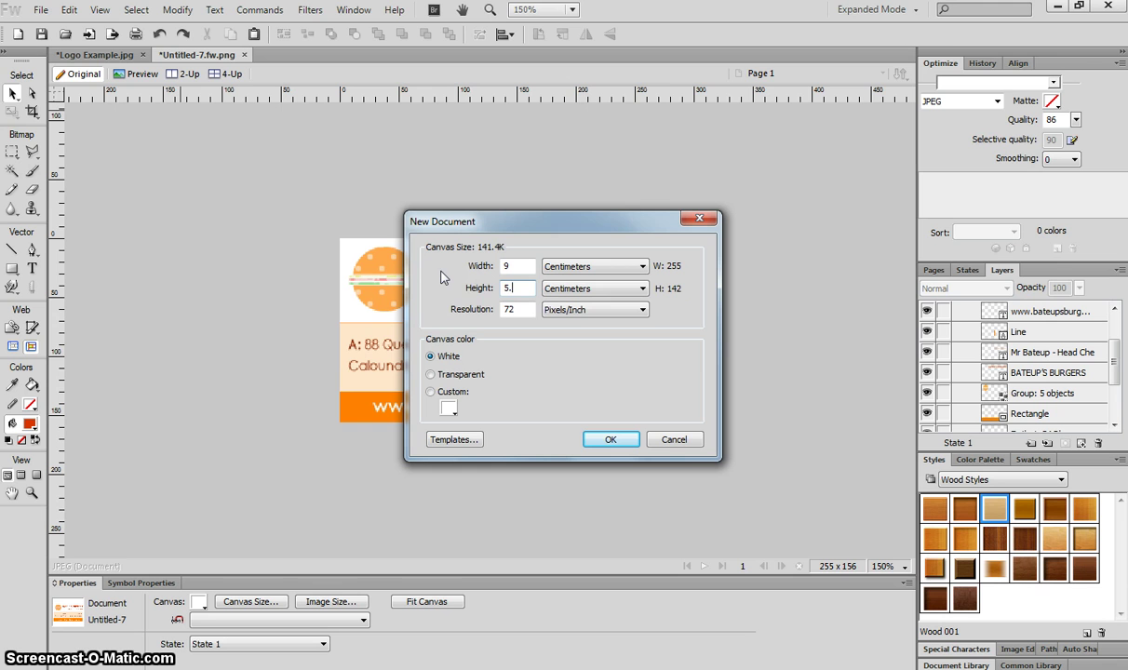
{"action": "key", "text": "Tab"}
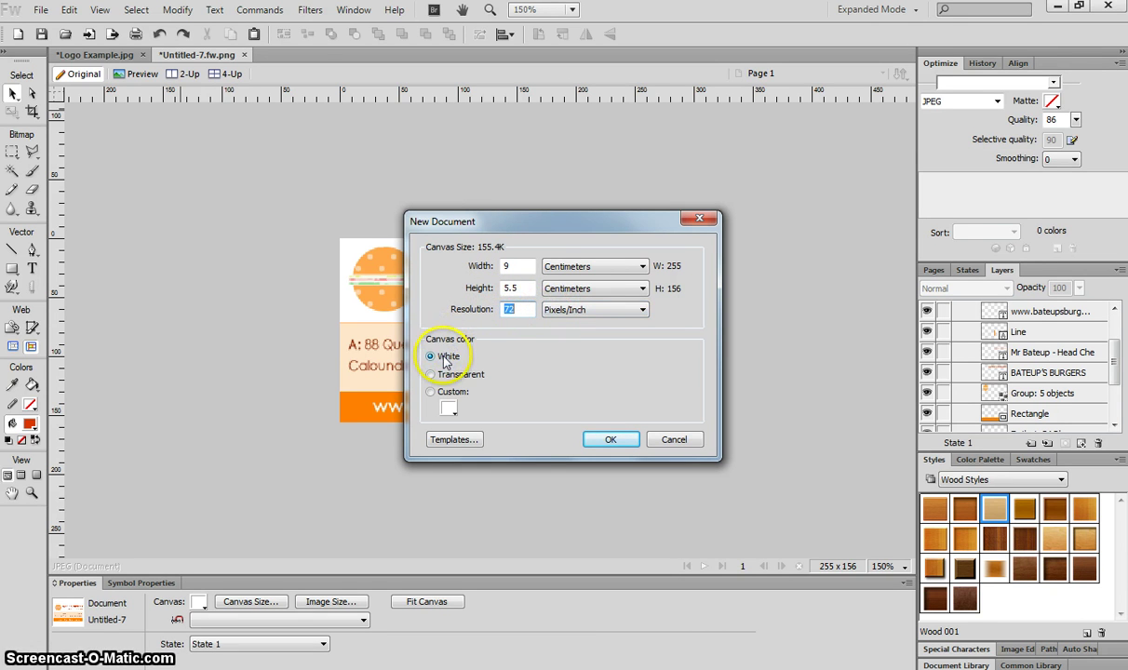
{"action": "left_click", "coordinate": [518, 309]}
{"action": "left_click", "coordinate": [611, 439]}
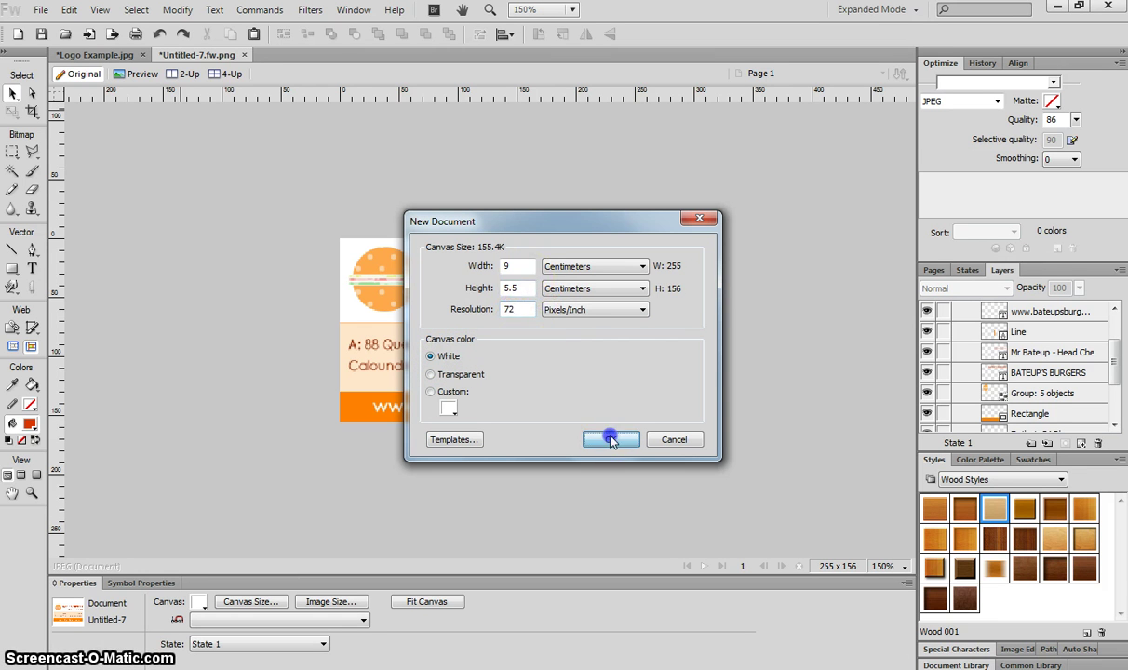
{"action": "left_click", "coordinate": [556, 383]}
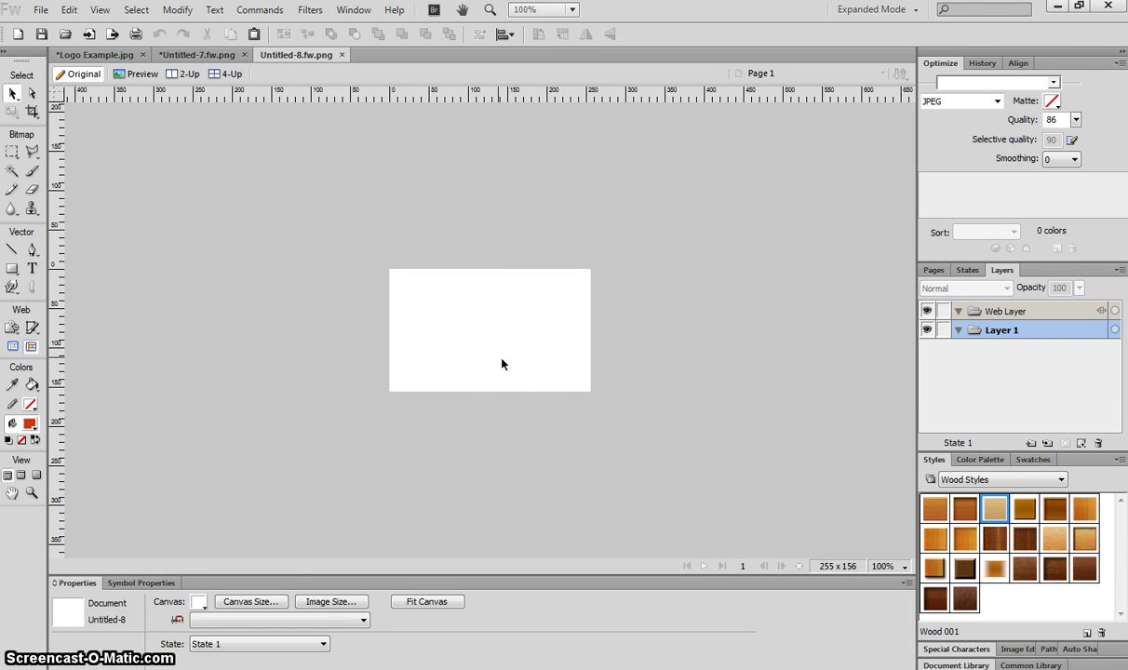
{"action": "left_click", "coordinate": [551, 378]}
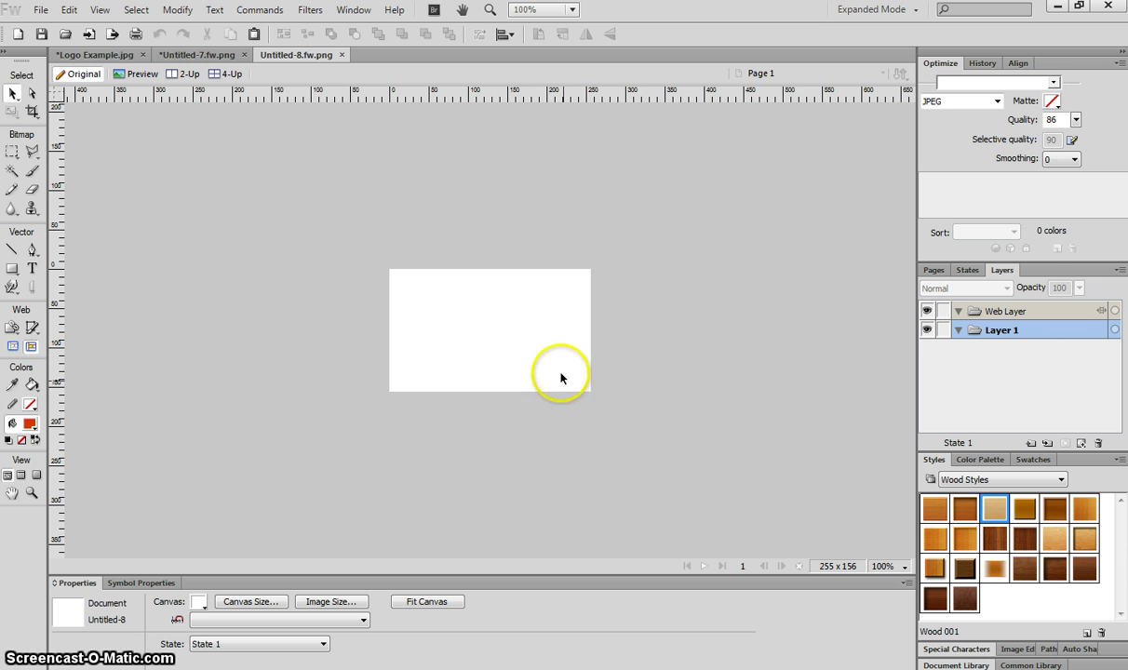
{"action": "key", "text": "ctrl+2"}
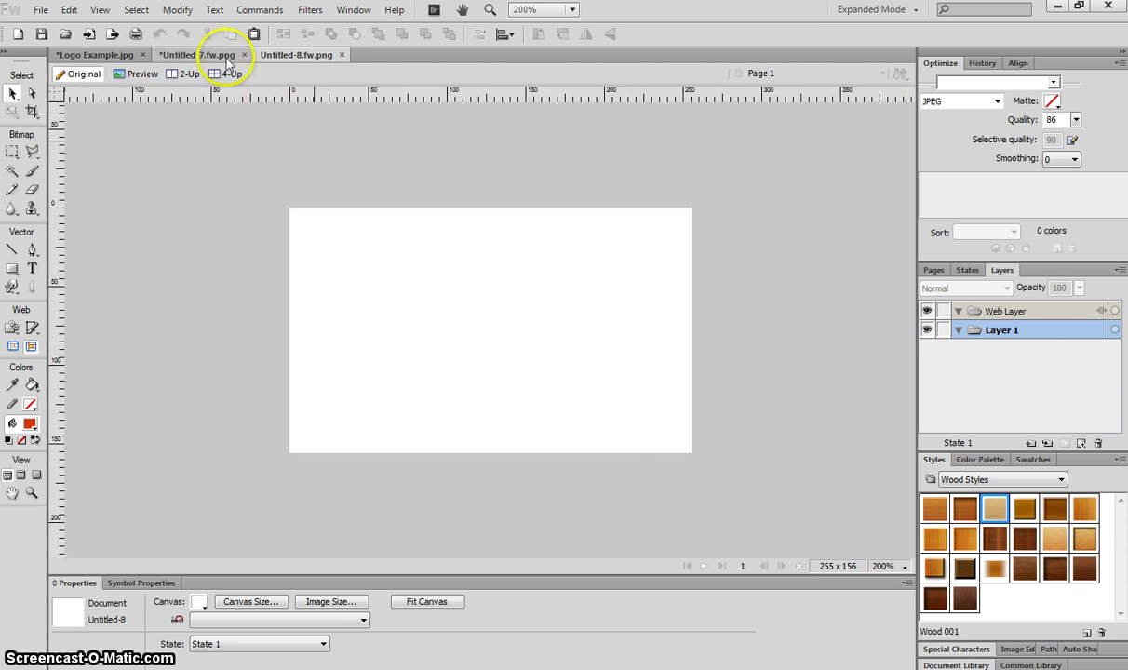
{"action": "left_click", "coordinate": [191, 56]}
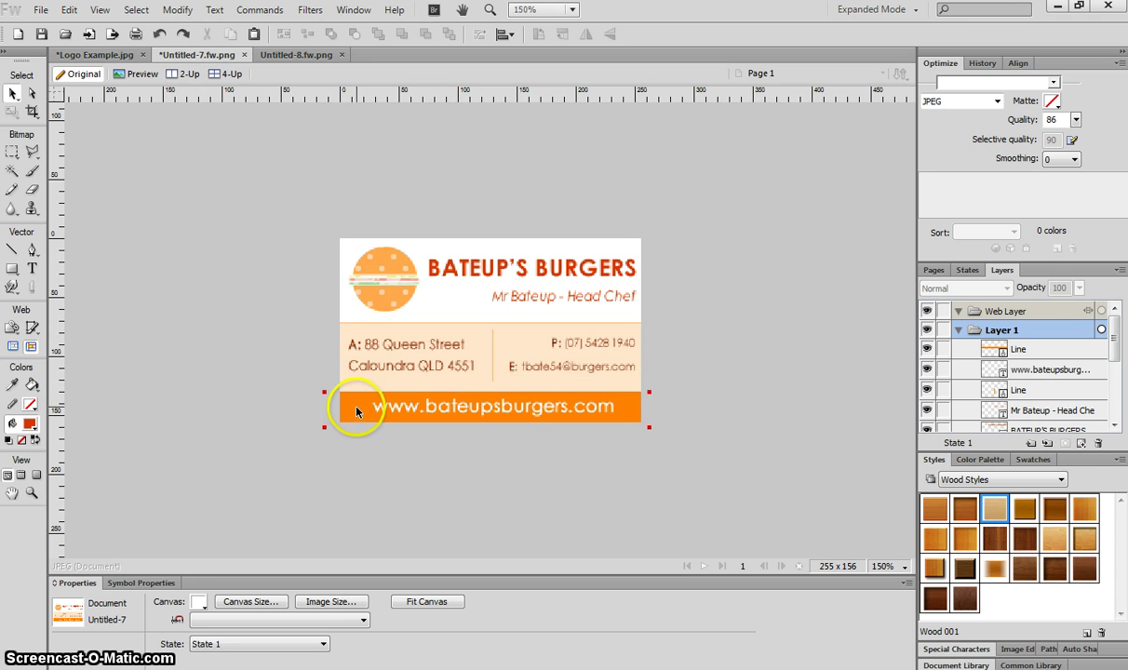
{"action": "left_click", "coordinate": [511, 420]}
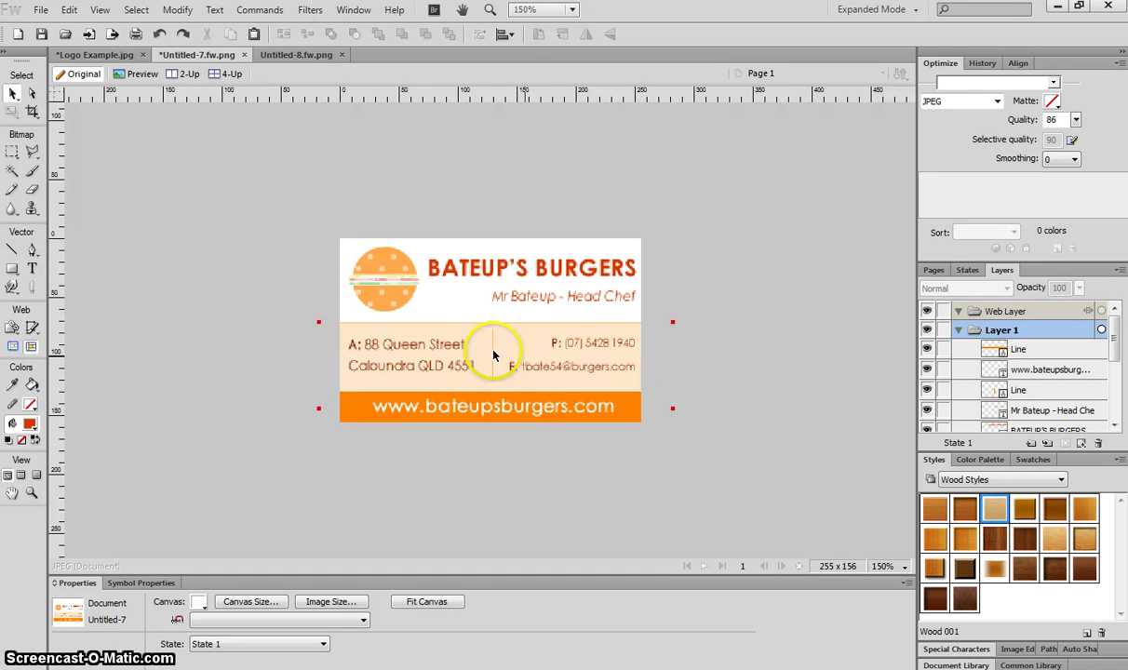
{"action": "left_click", "coordinate": [465, 346]}
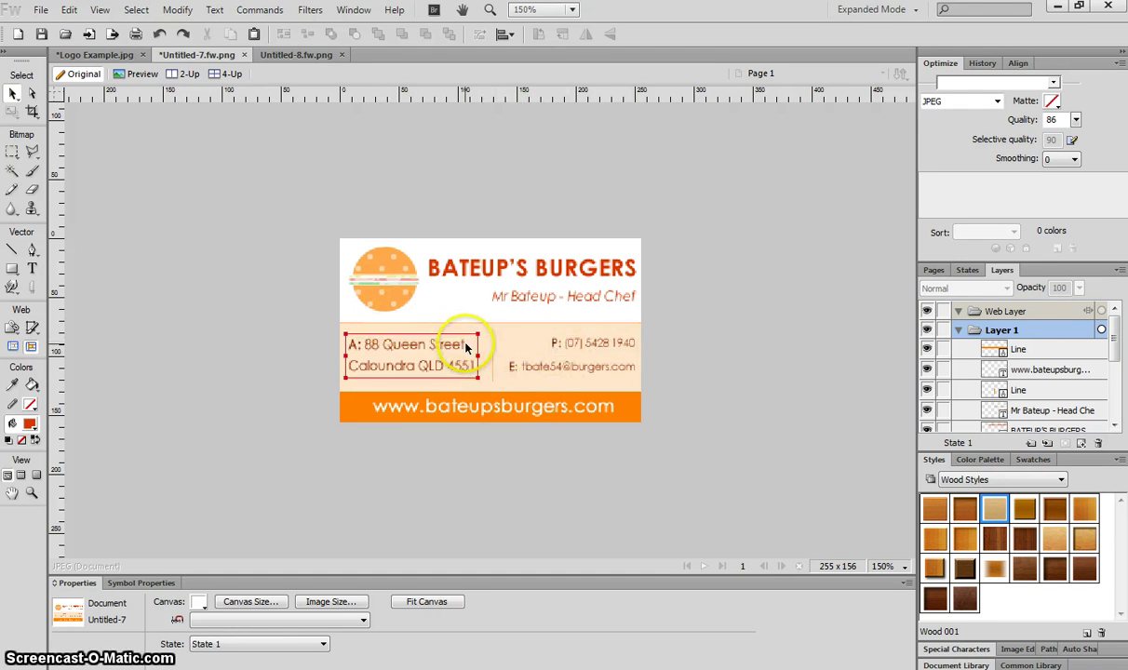
{"action": "left_click", "coordinate": [309, 55]}
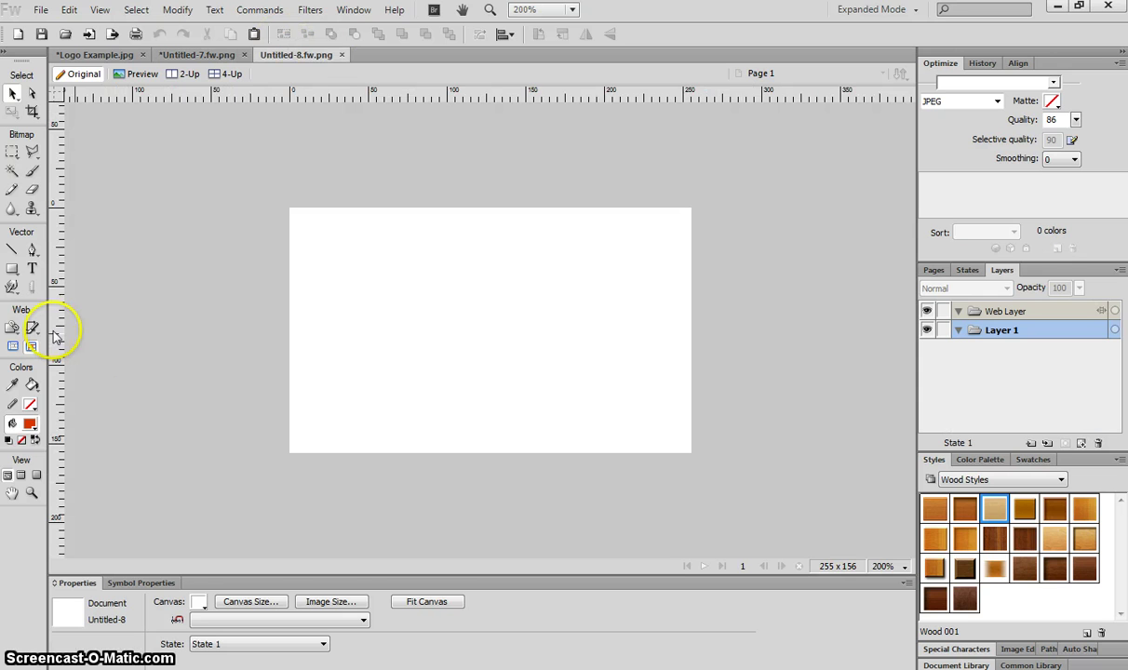
Draw a #FF8000 orange strip along the card's bottom and a taller orange rectangle above it
{"action": "left_click", "coordinate": [11, 270]}
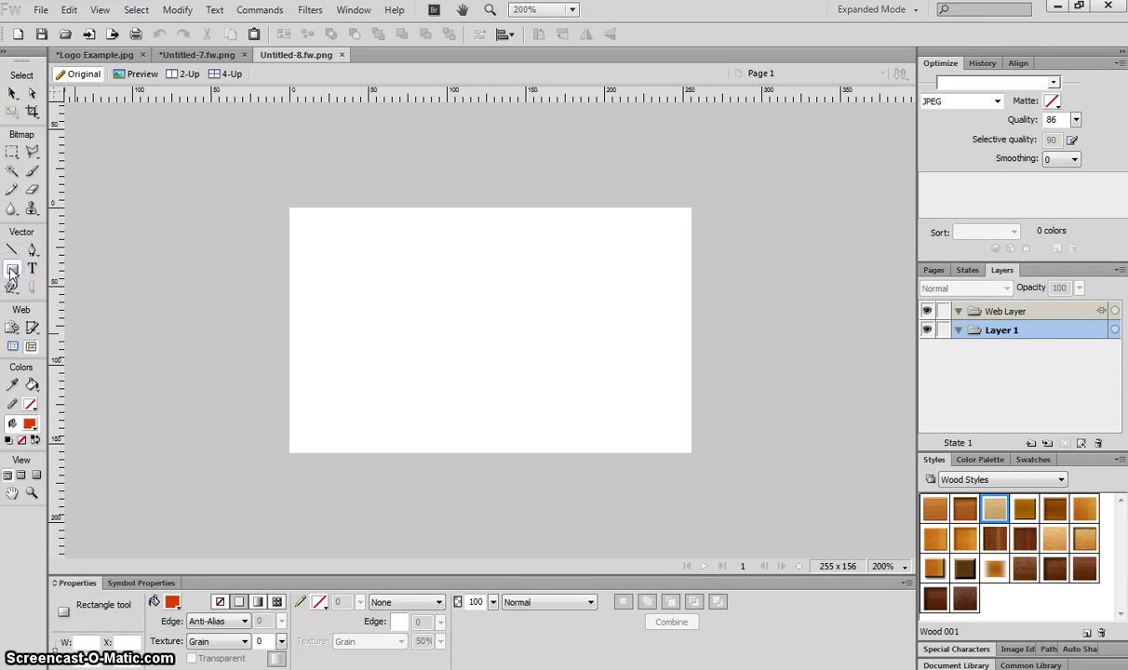
{"action": "left_click", "coordinate": [172, 602]}
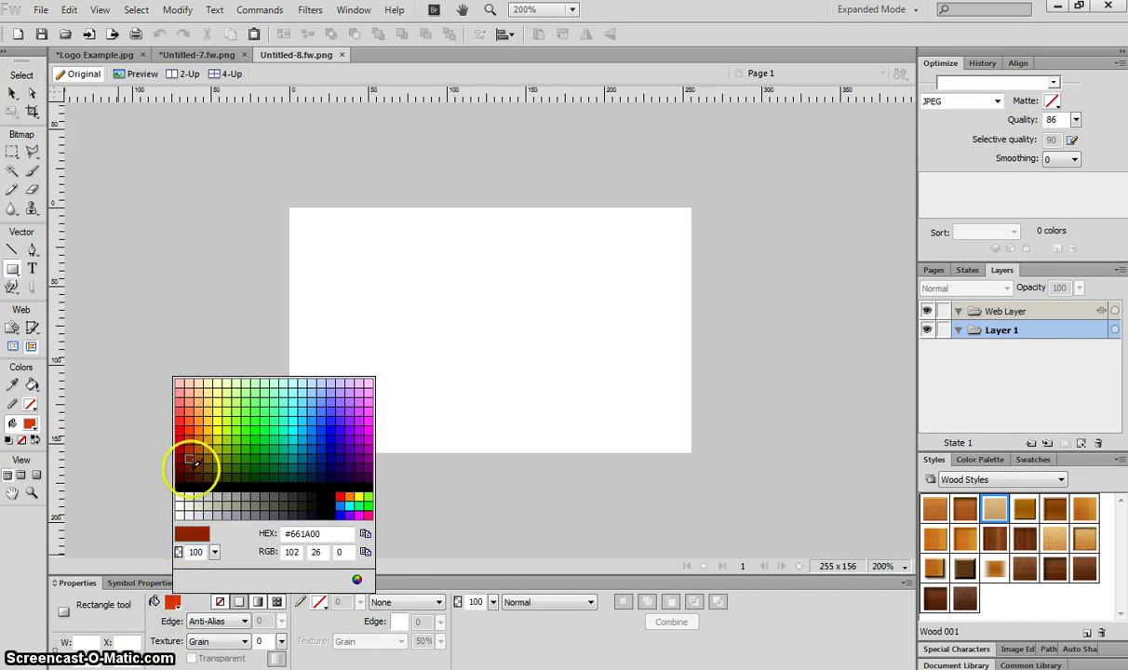
{"action": "left_click", "coordinate": [201, 427]}
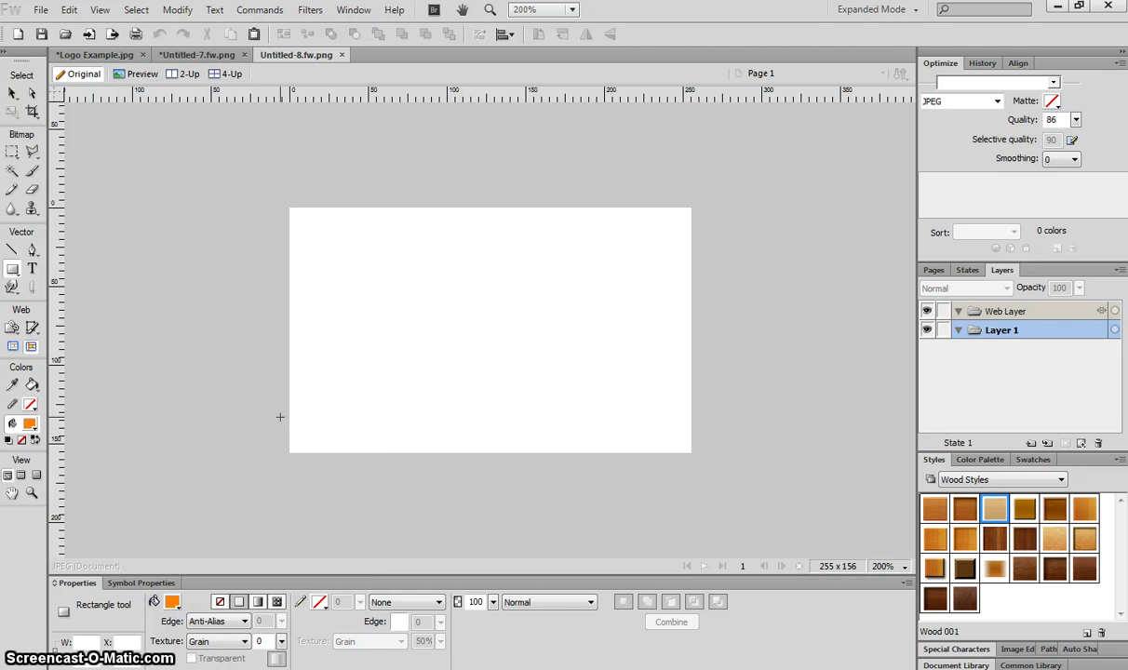
{"action": "left_click_drag", "start_coordinate": [274, 415], "coordinate": [703, 461]}
{"action": "key", "text": "Up"}
{"action": "key", "text": "Up"}
{"action": "key", "text": "Up"}
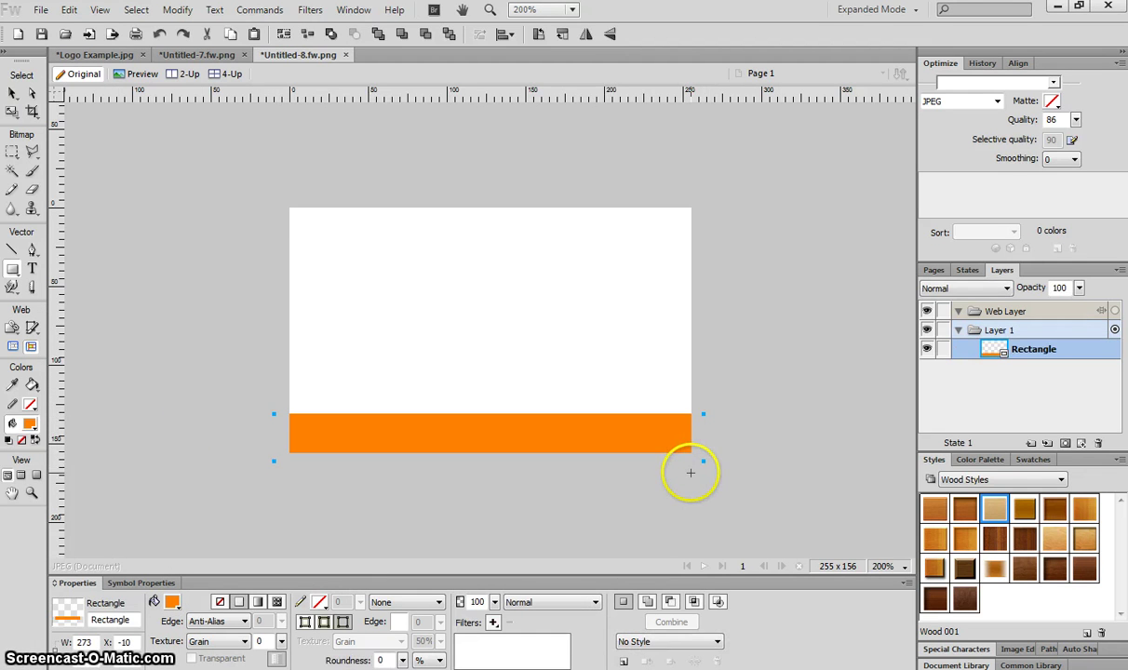
{"action": "key", "text": "Down"}
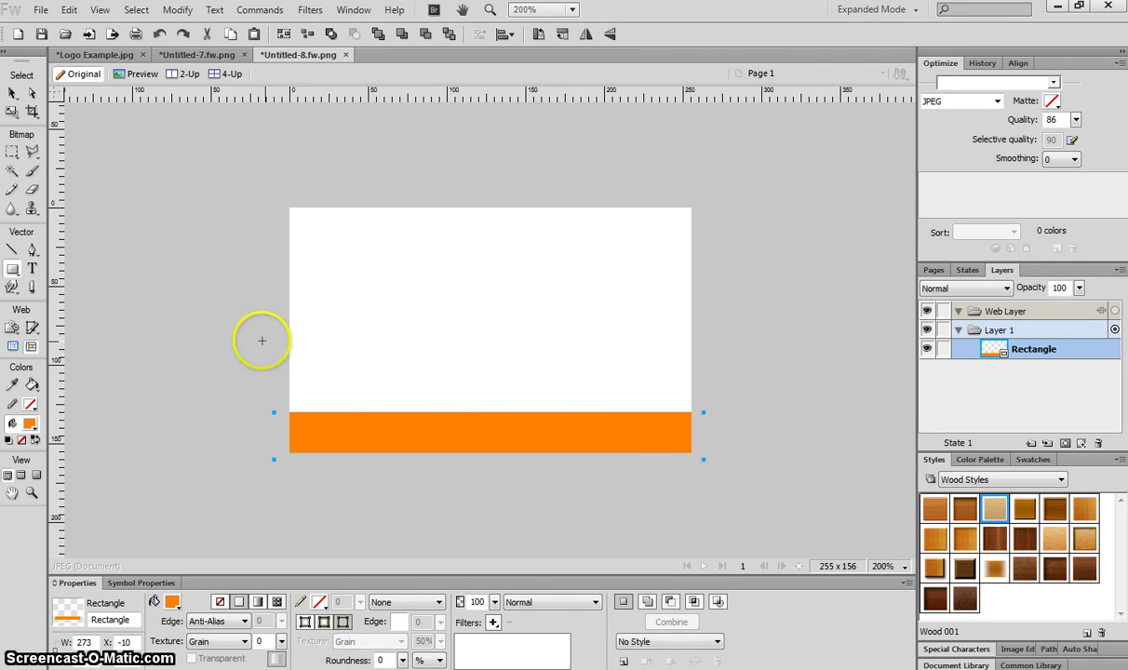
{"action": "left_click_drag", "start_coordinate": [243, 326], "coordinate": [749, 408]}
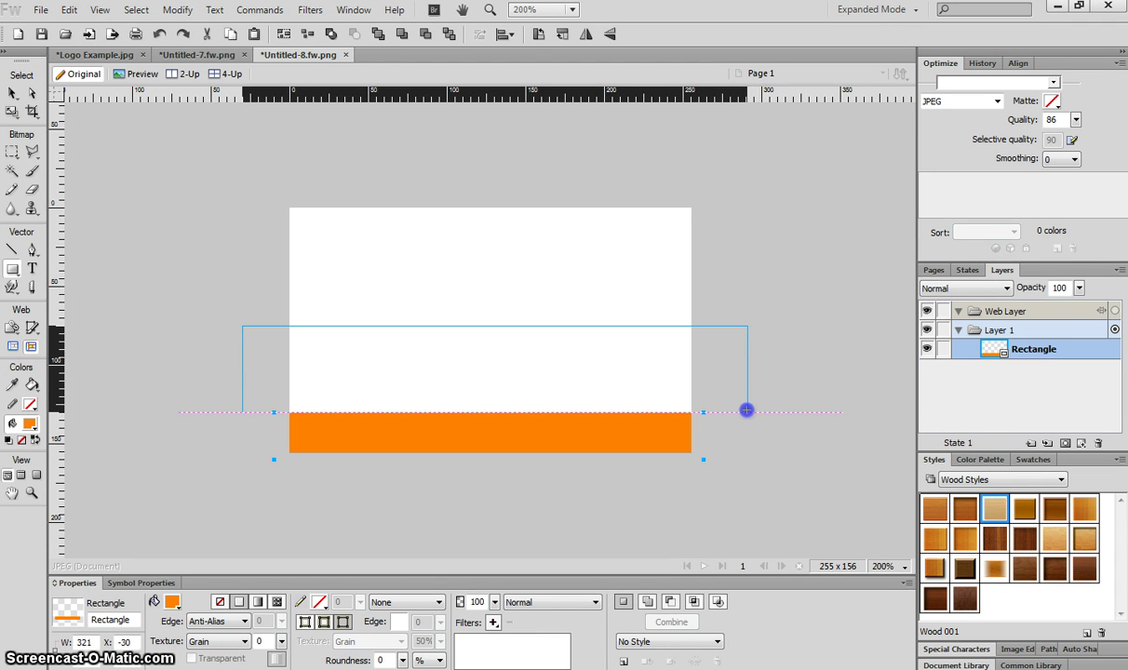
{"action": "left_click_drag", "start_coordinate": [746, 411], "coordinate": [746, 411]}
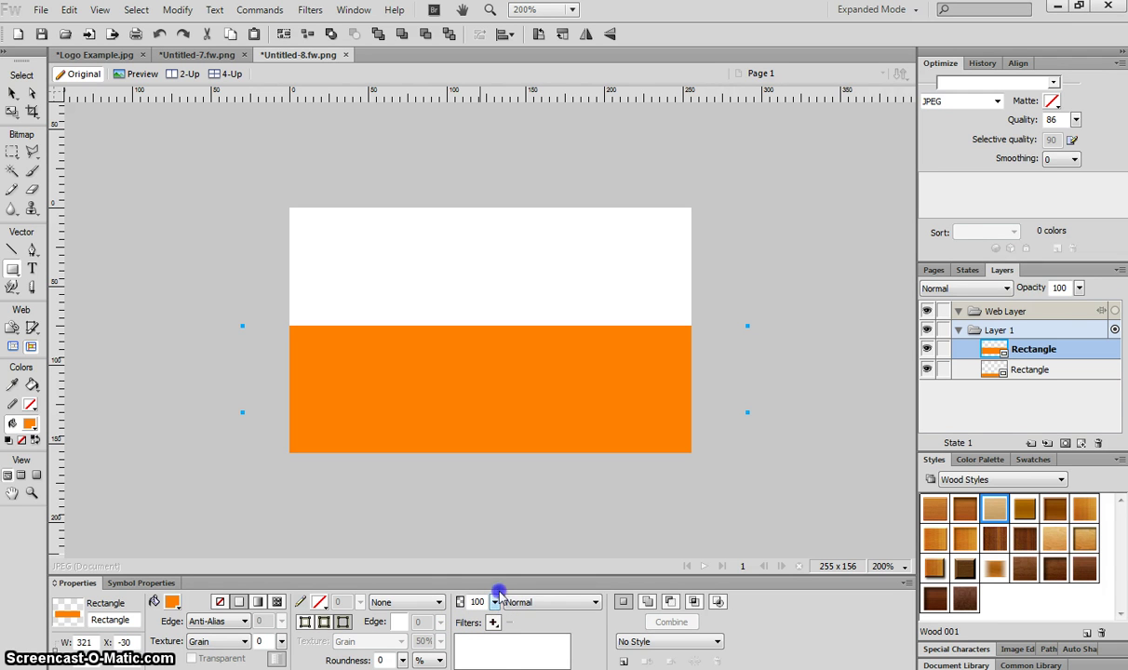
Drop the larger rectangle to 25% opacity and stretch it down to meet the bottom strip
{"action": "left_click", "coordinate": [496, 601]}
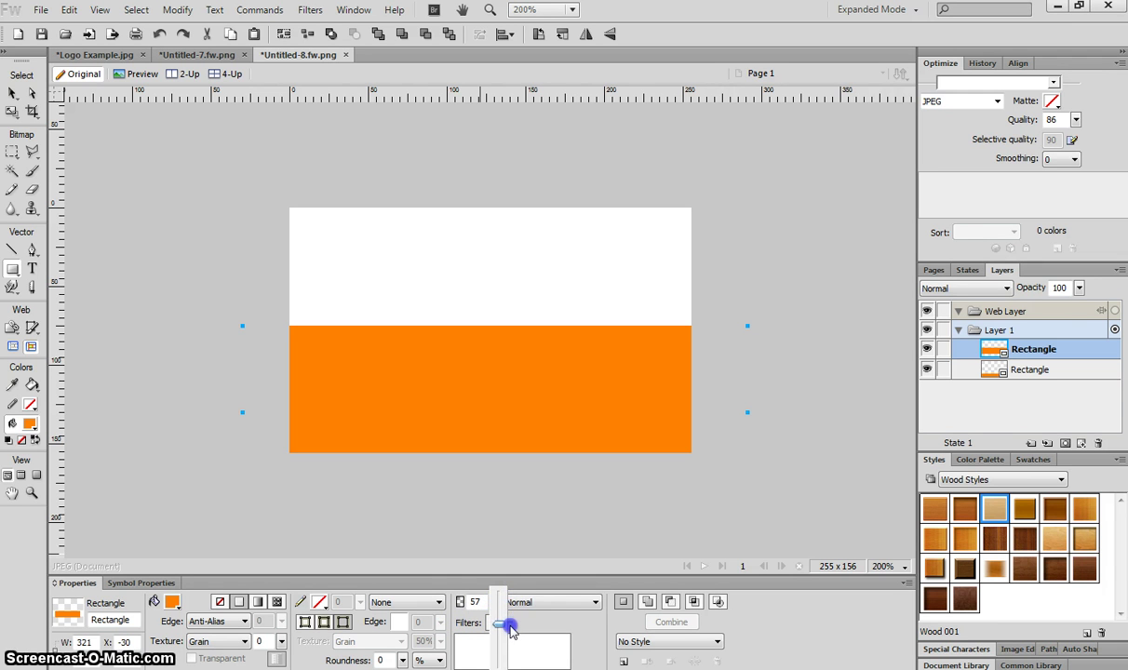
{"action": "left_click_drag", "start_coordinate": [511, 631], "coordinate": [500, 607]}
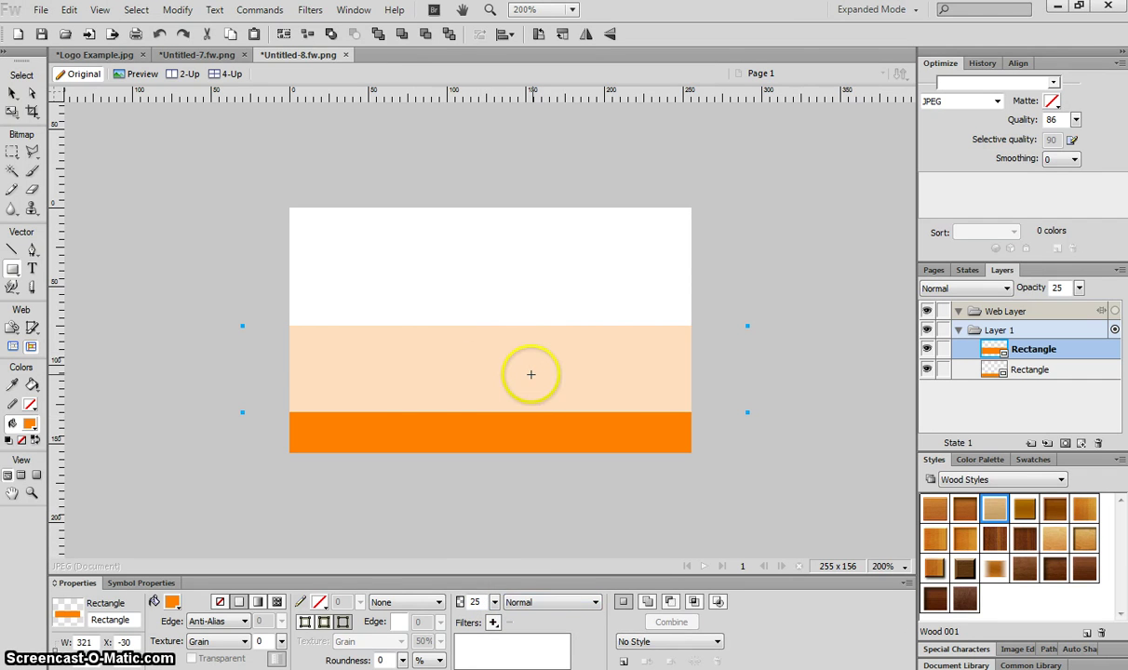
{"action": "left_click", "coordinate": [11, 93]}
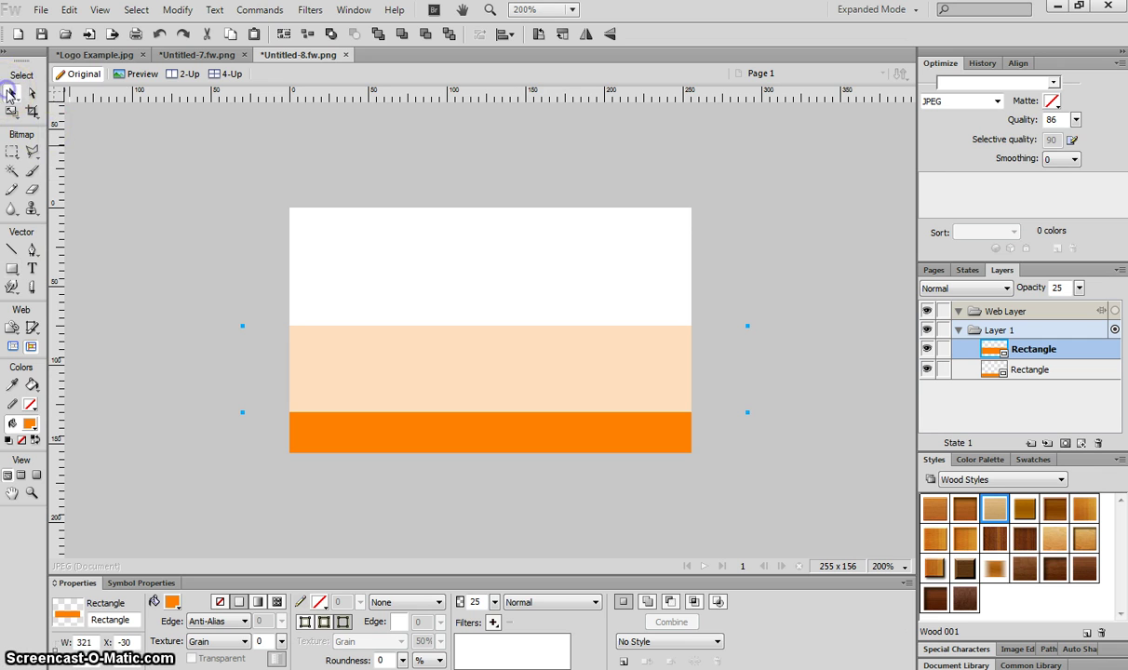
{"action": "key", "text": "Up"}
{"action": "key", "text": "Up"}
{"action": "key", "text": "Up"}
{"action": "key", "text": "Up"}
{"action": "key", "text": "Up"}
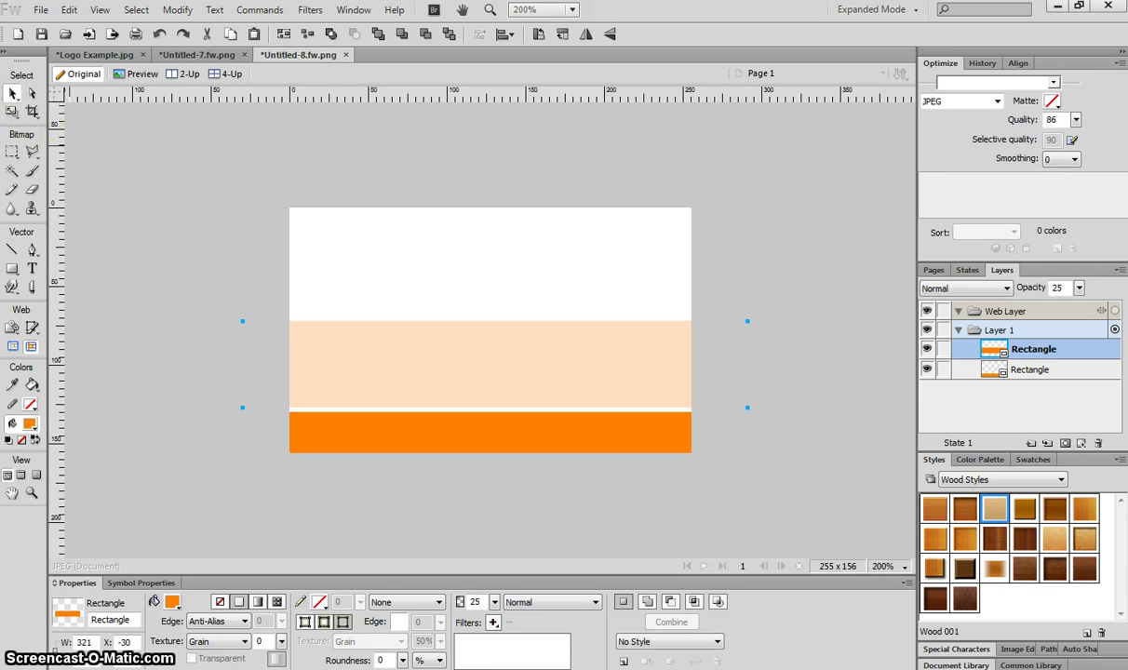
{"action": "left_click", "coordinate": [11, 111]}
{"action": "left_click_drag", "start_coordinate": [493, 402], "coordinate": [494, 435]}
{"action": "left_click", "coordinate": [13, 94]}
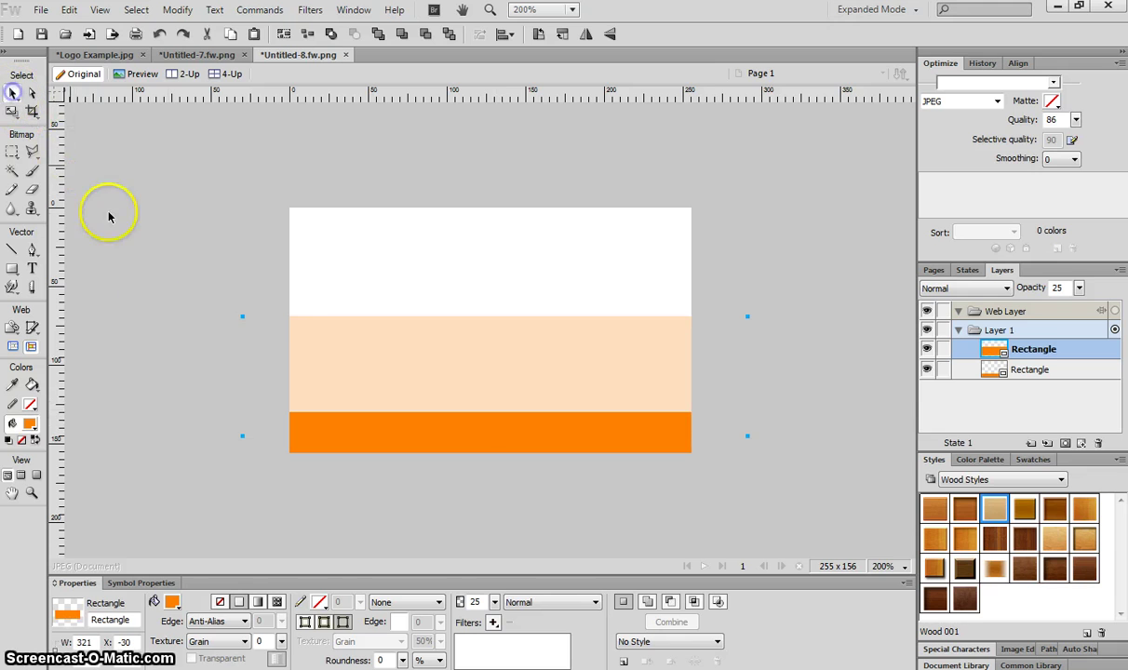
Copy all five parts of the burger logo from the logo document
{"action": "left_click", "coordinate": [161, 244]}
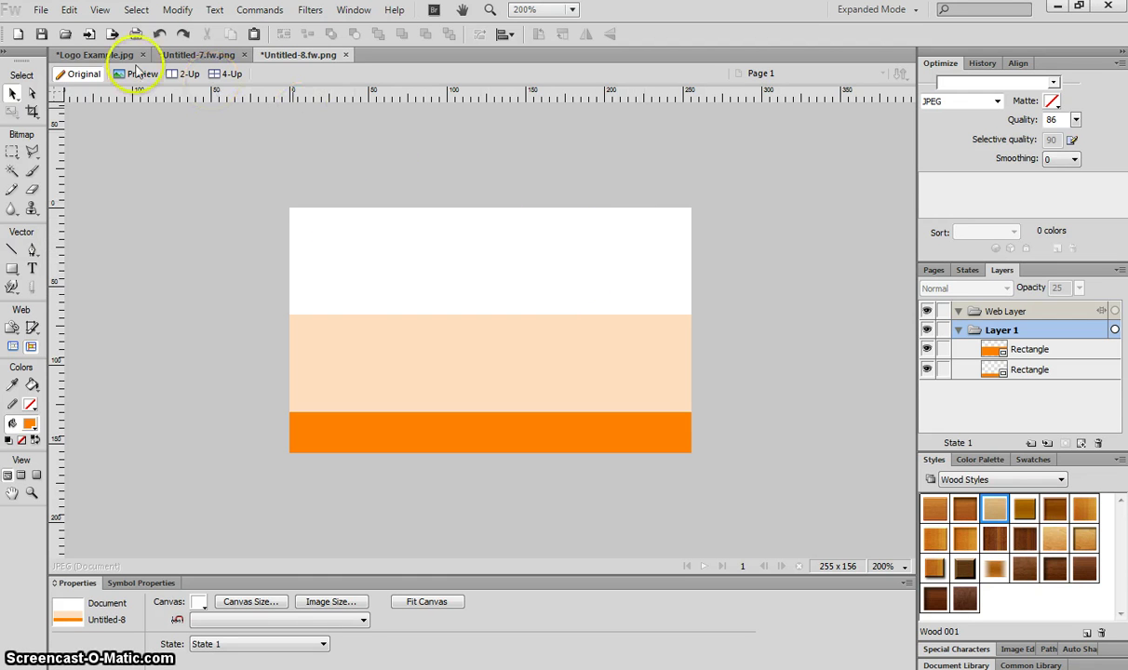
{"action": "left_click", "coordinate": [104, 55]}
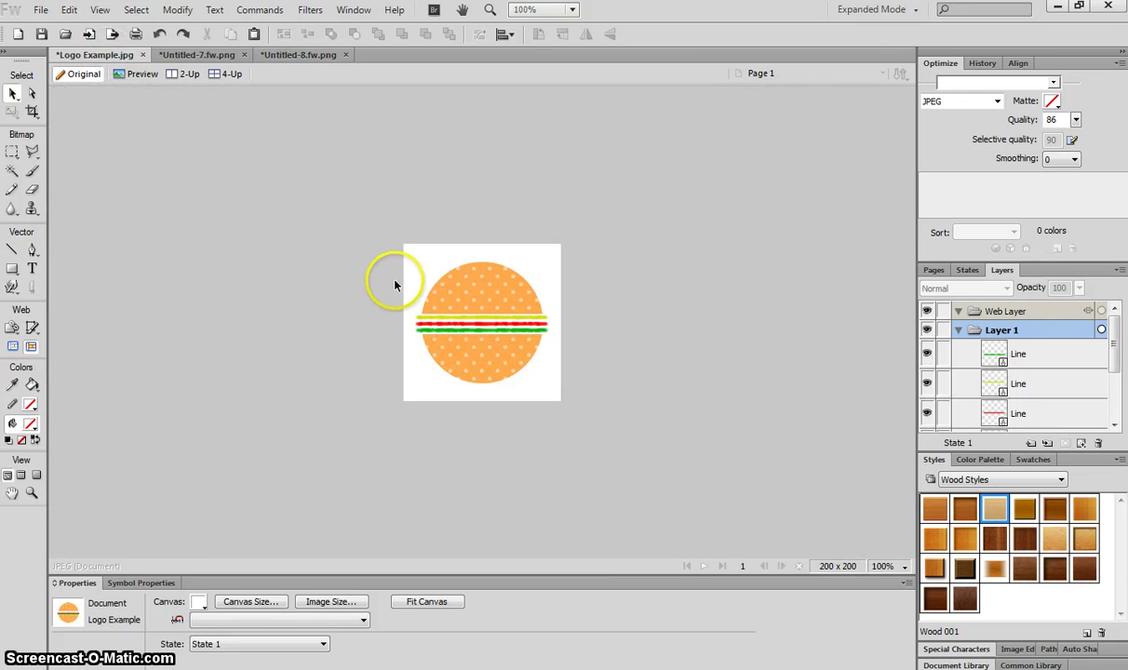
{"action": "left_click_drag", "start_coordinate": [360, 263], "coordinate": [604, 377]}
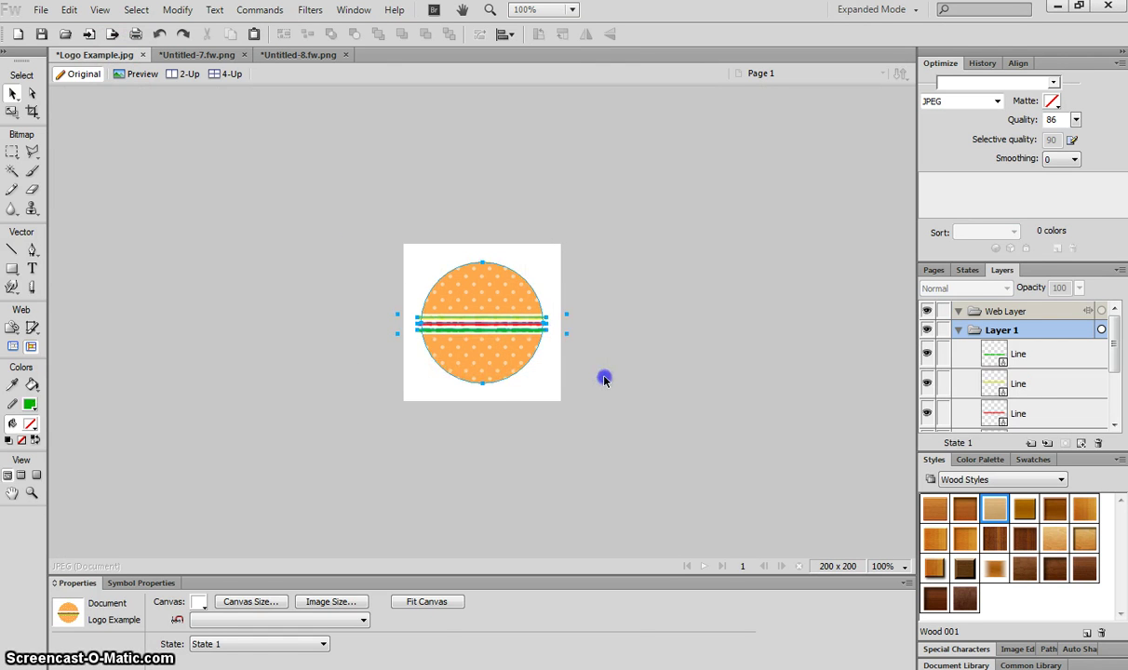
{"action": "left_click", "coordinate": [70, 10]}
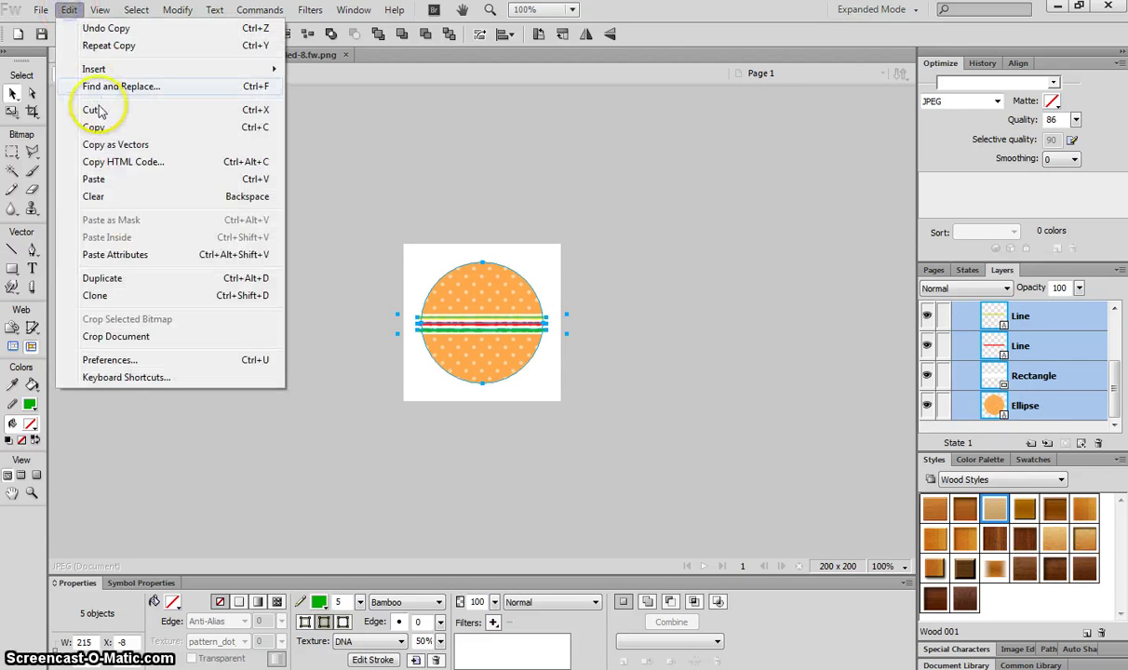
{"action": "left_click", "coordinate": [102, 127]}
Paste the logo into the card and scale it down into the top-left corner
{"action": "left_click", "coordinate": [291, 56]}
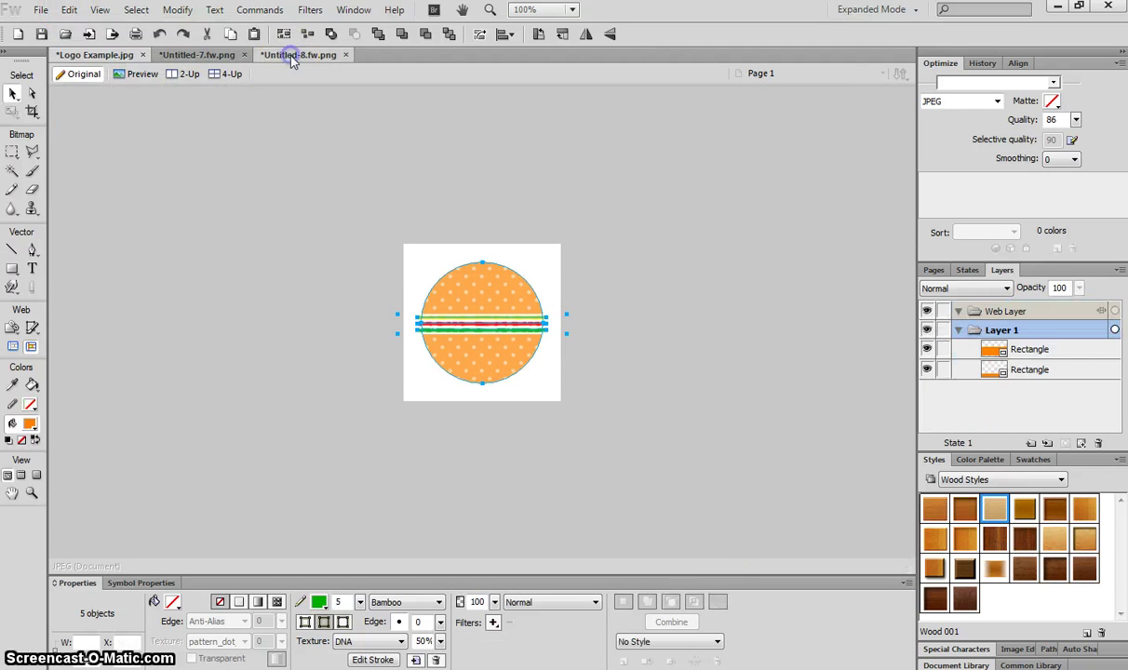
{"action": "left_click", "coordinate": [70, 11]}
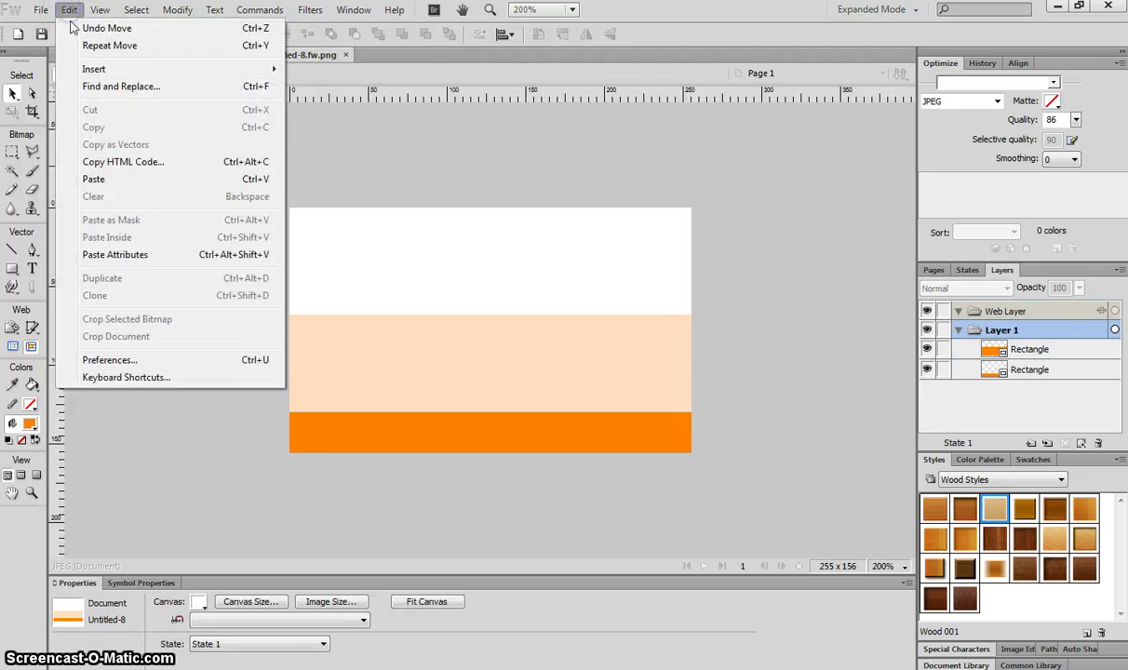
{"action": "left_click", "coordinate": [116, 178]}
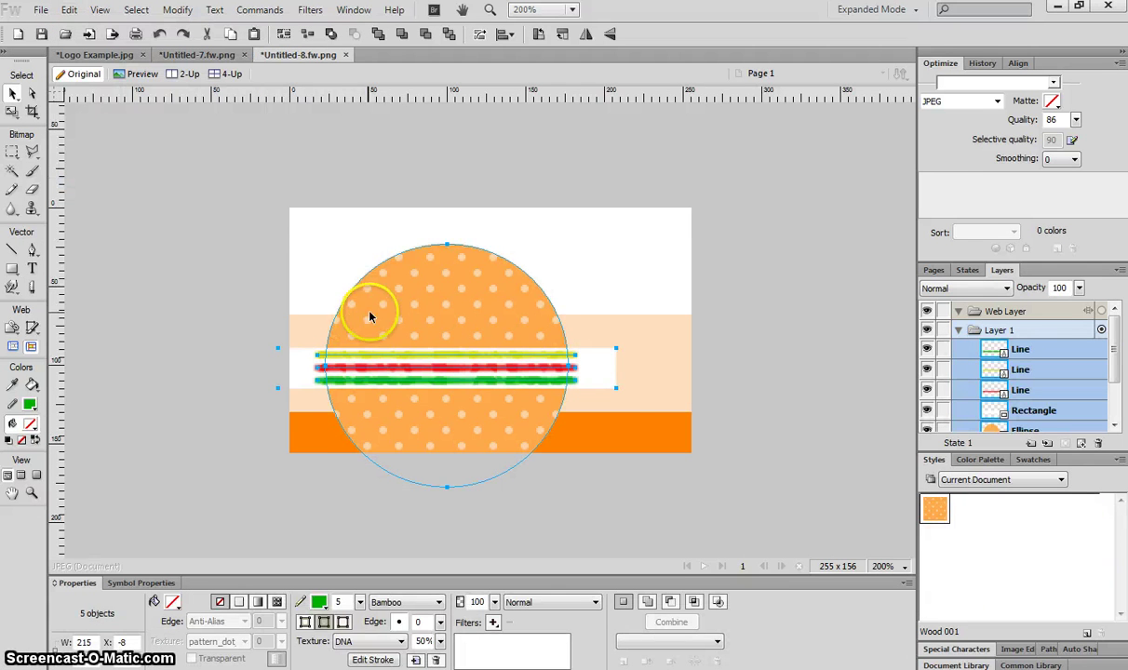
{"action": "left_click_drag", "start_coordinate": [369, 316], "coordinate": [368, 225]}
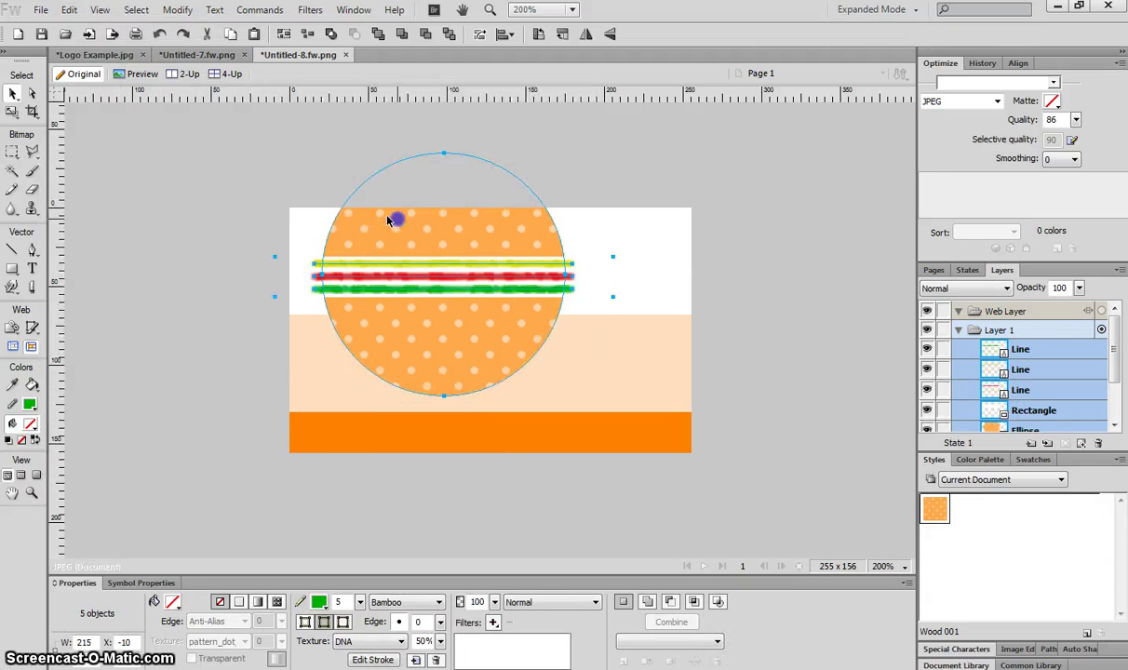
{"action": "left_click", "coordinate": [11, 114]}
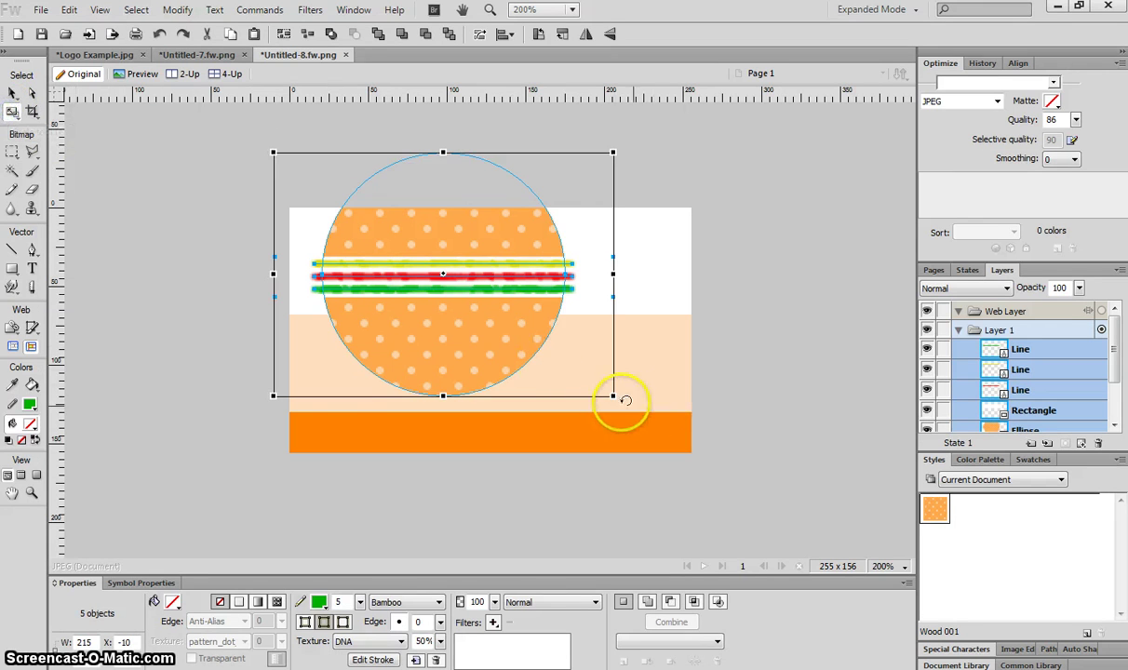
{"action": "left_click_drag", "start_coordinate": [612, 395], "coordinate": [390, 278]}
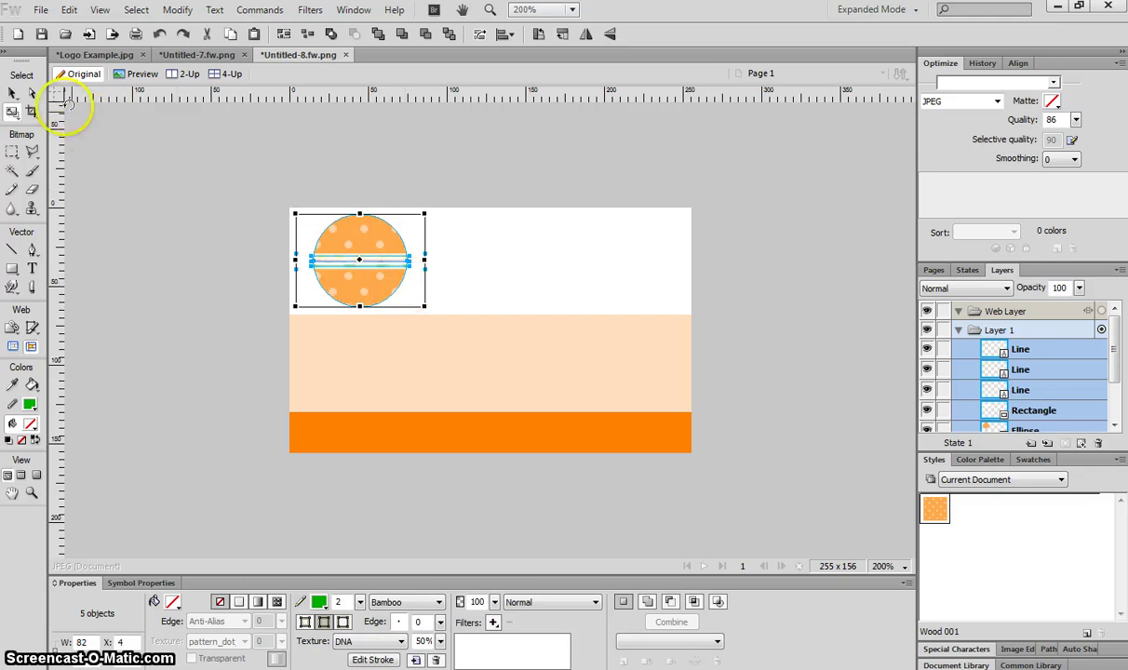
{"action": "left_click", "coordinate": [13, 93]}
{"action": "left_click", "coordinate": [136, 154]}
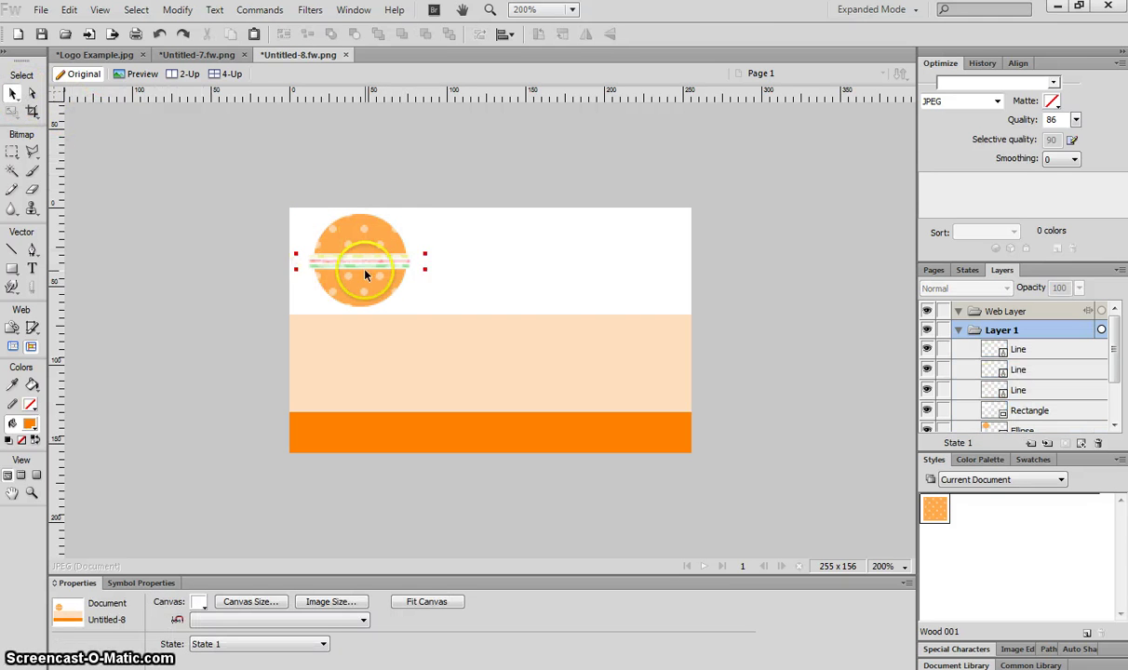
Type the heading BATEUP'S BURGERS beside the logo
{"action": "left_click", "coordinate": [331, 251]}
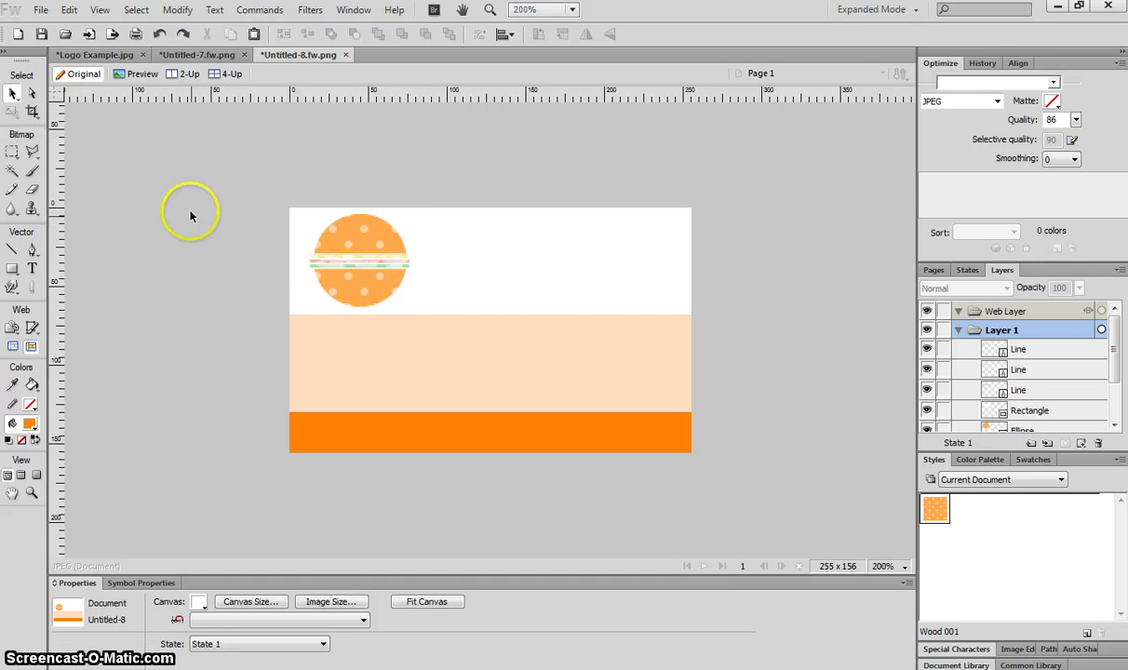
{"action": "left_click", "coordinate": [31, 267]}
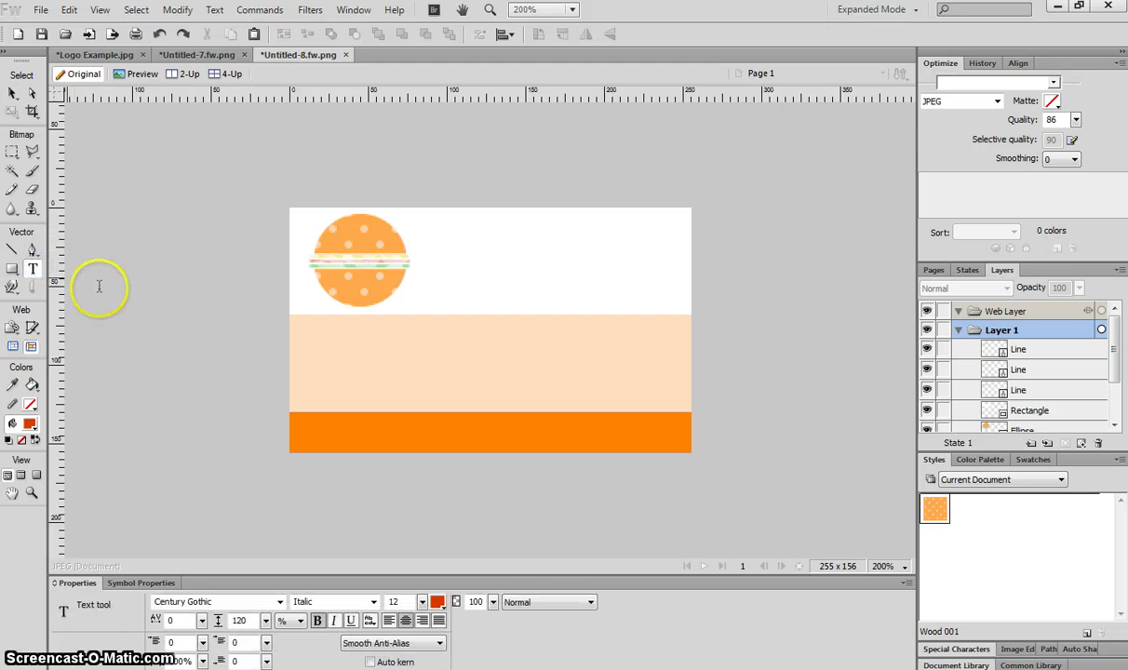
{"action": "left_click", "coordinate": [424, 230]}
{"action": "type", "text": "BATEUP'S BURGERS"}
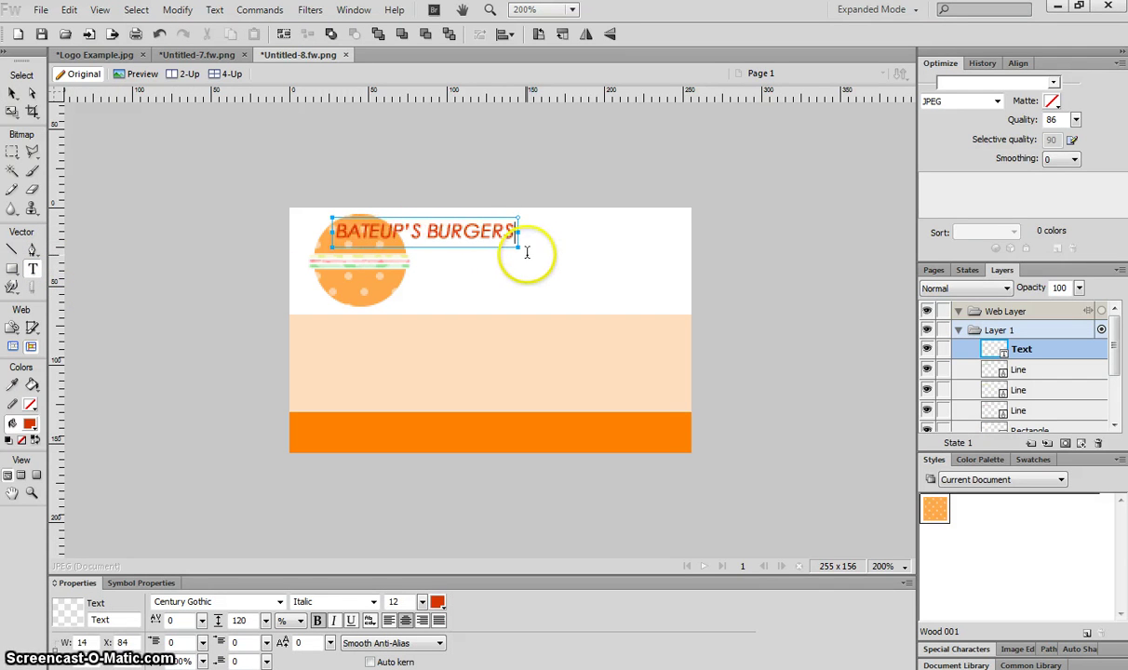
{"action": "left_click", "coordinate": [13, 93]}
{"action": "left_click_drag", "start_coordinate": [458, 235], "coordinate": [561, 241]}
Make the heading Bold at size 17 and align it along the card's top right
{"action": "double_click", "coordinate": [459, 238]}
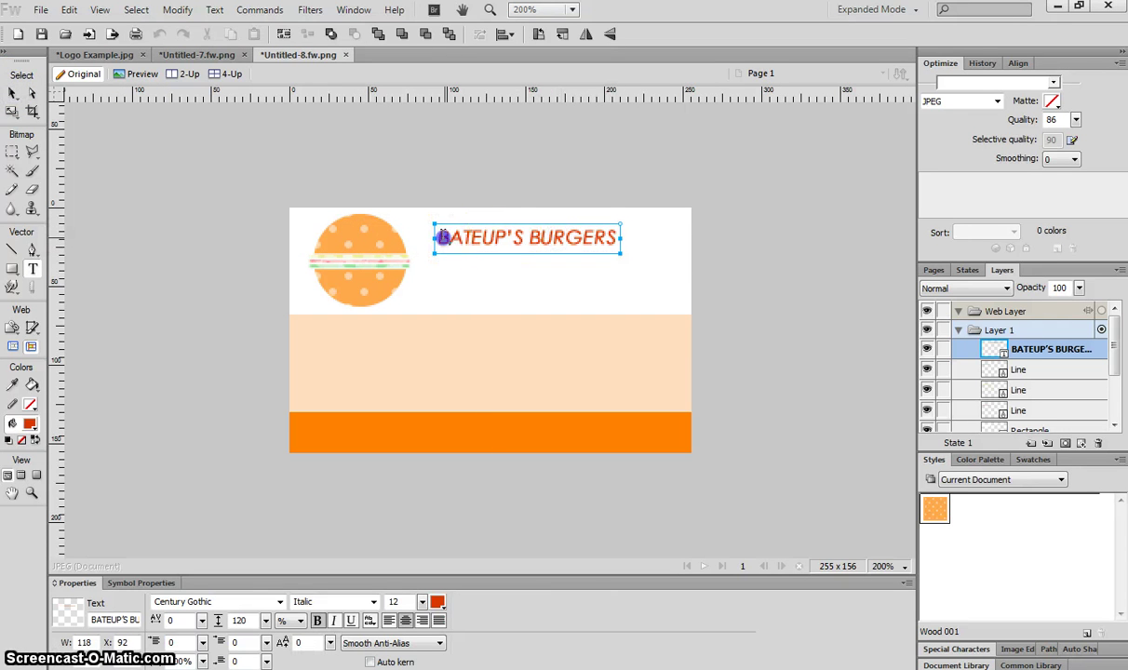
{"action": "left_click_drag", "start_coordinate": [433, 235], "coordinate": [695, 247]}
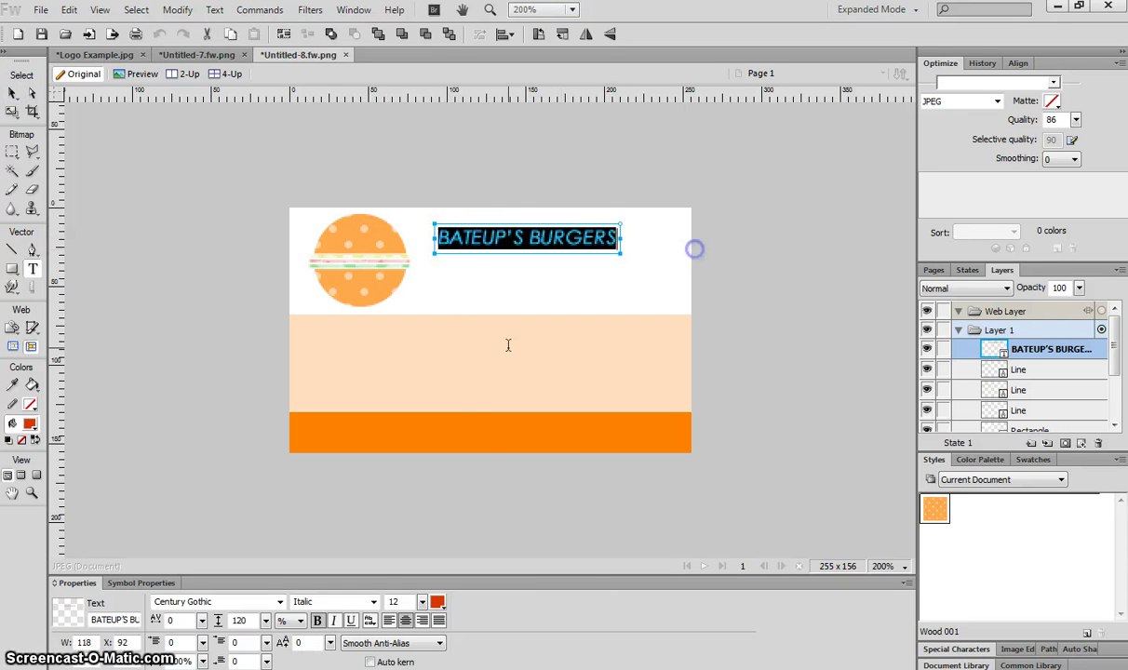
{"action": "left_click", "coordinate": [331, 621]}
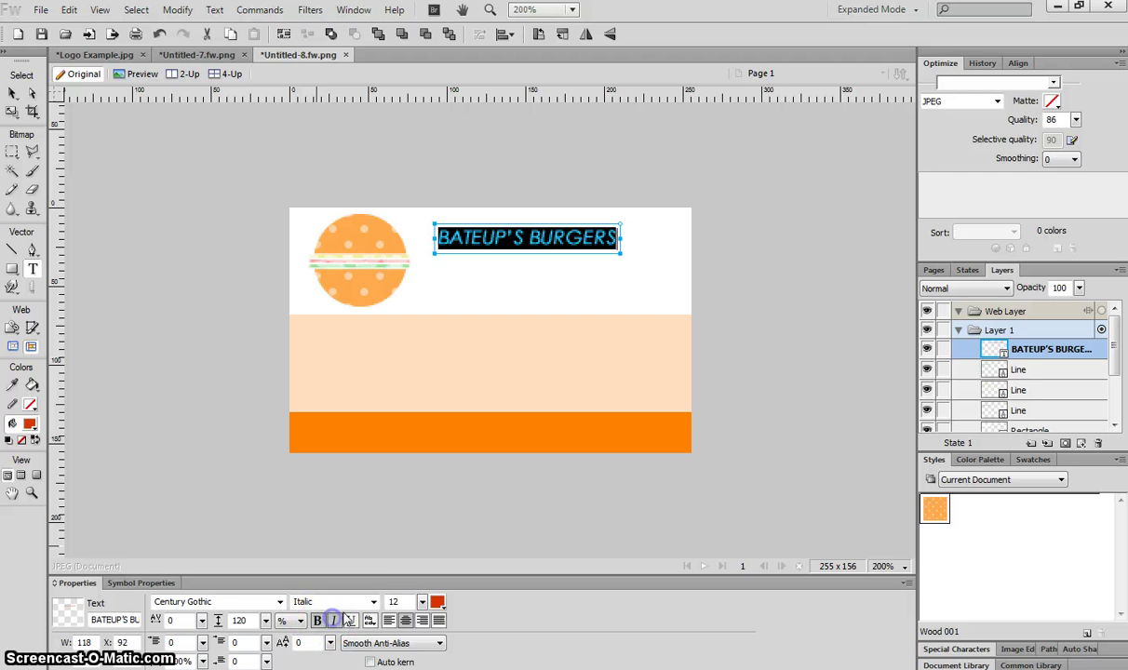
{"action": "left_click", "coordinate": [373, 602]}
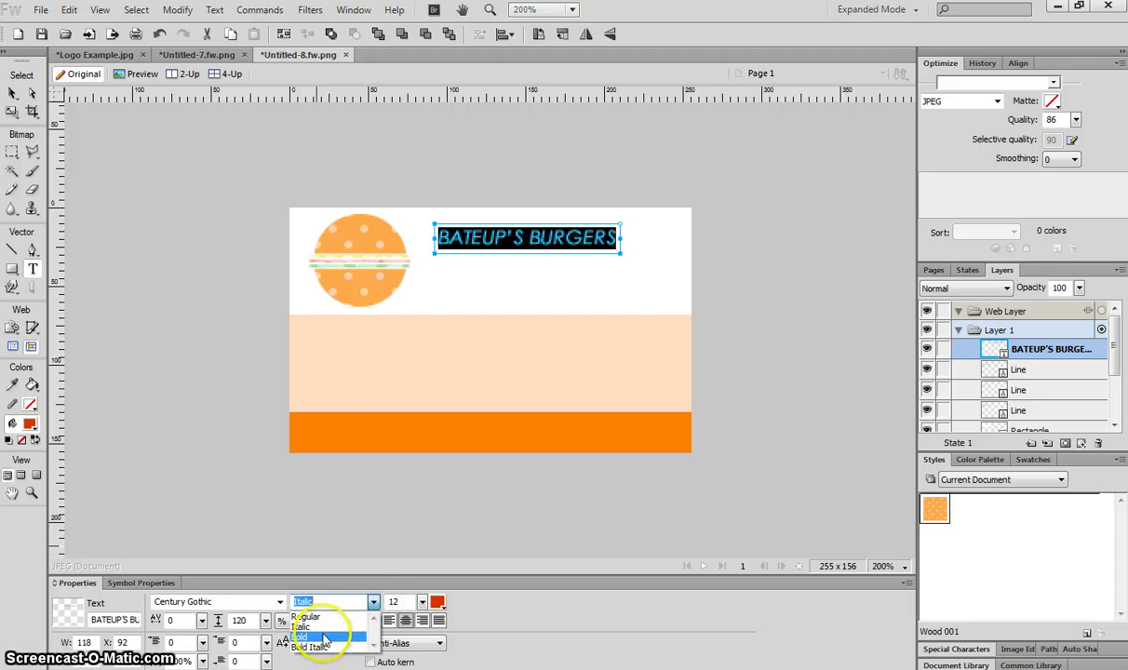
{"action": "left_click", "coordinate": [325, 638]}
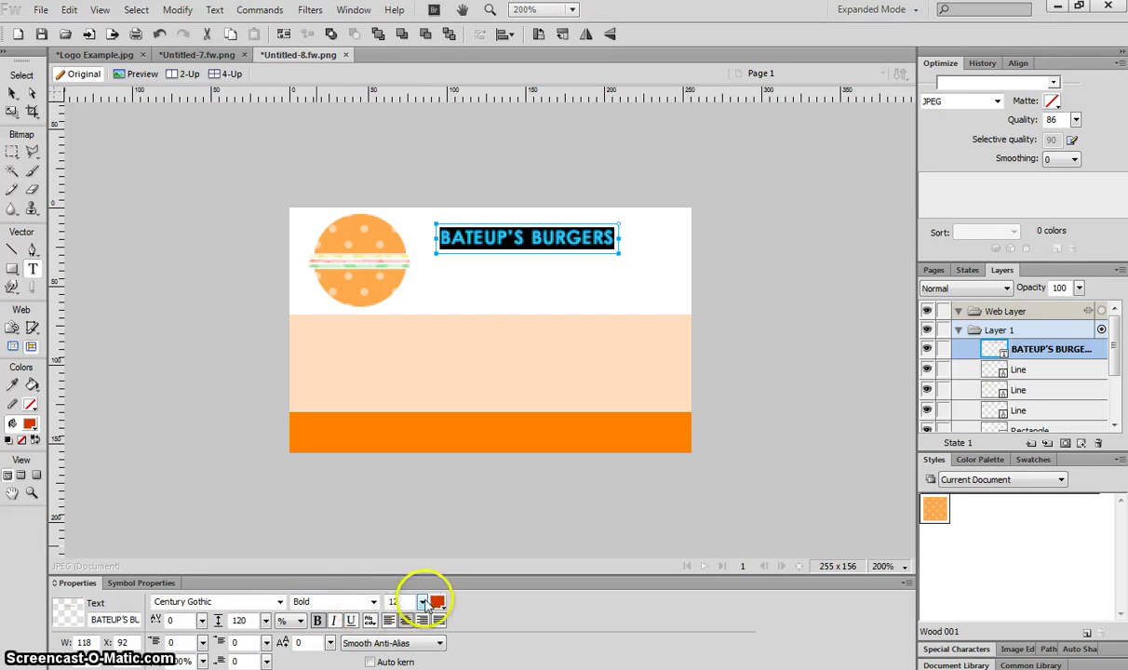
{"action": "left_click_drag", "start_coordinate": [421, 600], "coordinate": [424, 598]}
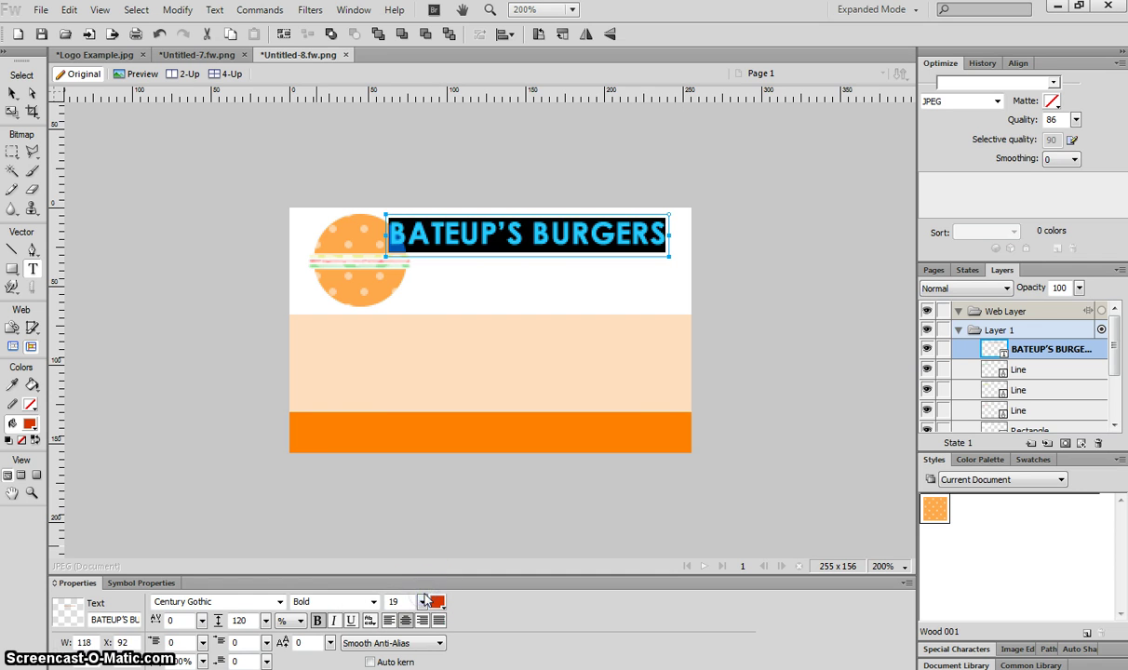
{"action": "left_click", "coordinate": [12, 93]}
{"action": "left_click_drag", "start_coordinate": [415, 233], "coordinate": [465, 235]}
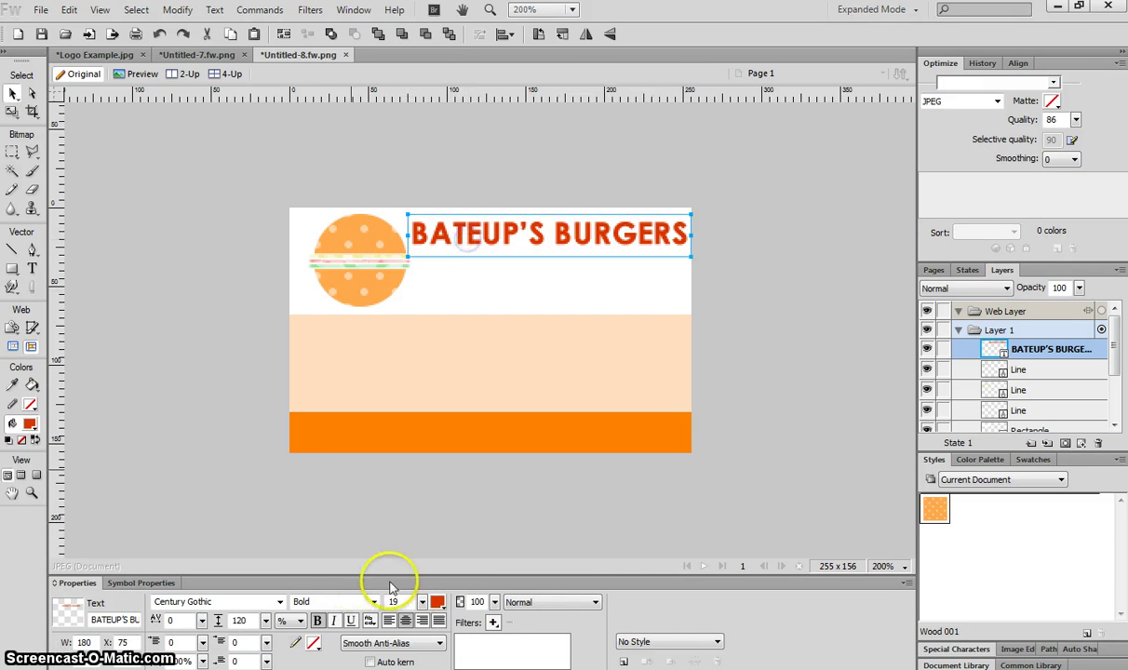
{"action": "left_click_drag", "start_coordinate": [423, 602], "coordinate": [424, 602]}
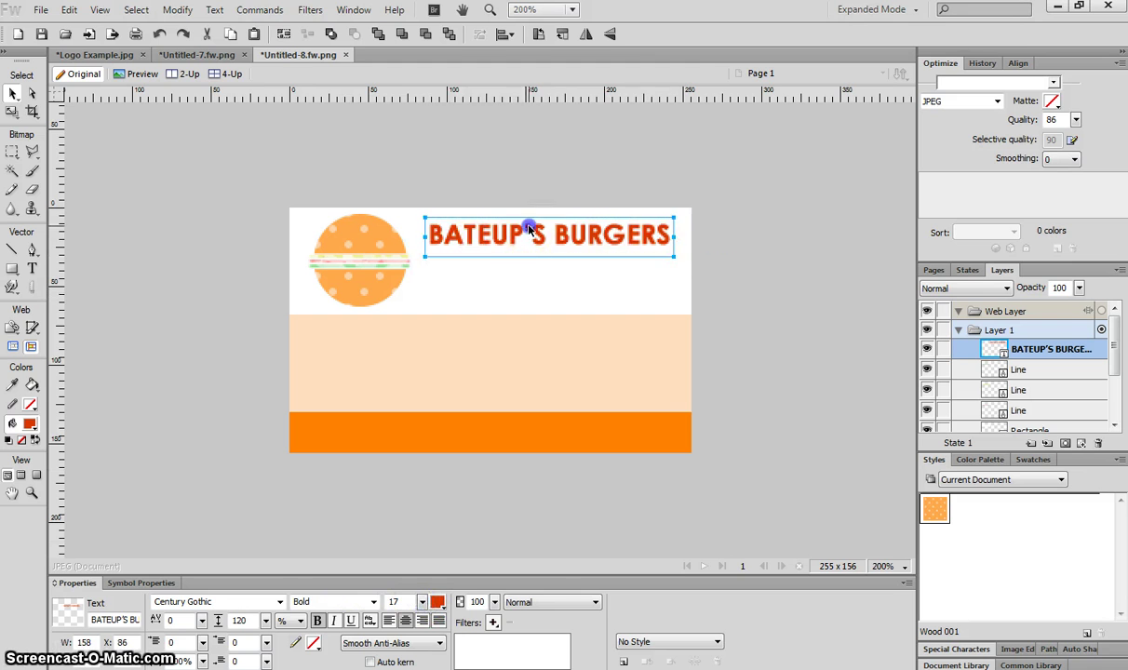
{"action": "left_click_drag", "start_coordinate": [503, 216], "coordinate": [532, 226]}
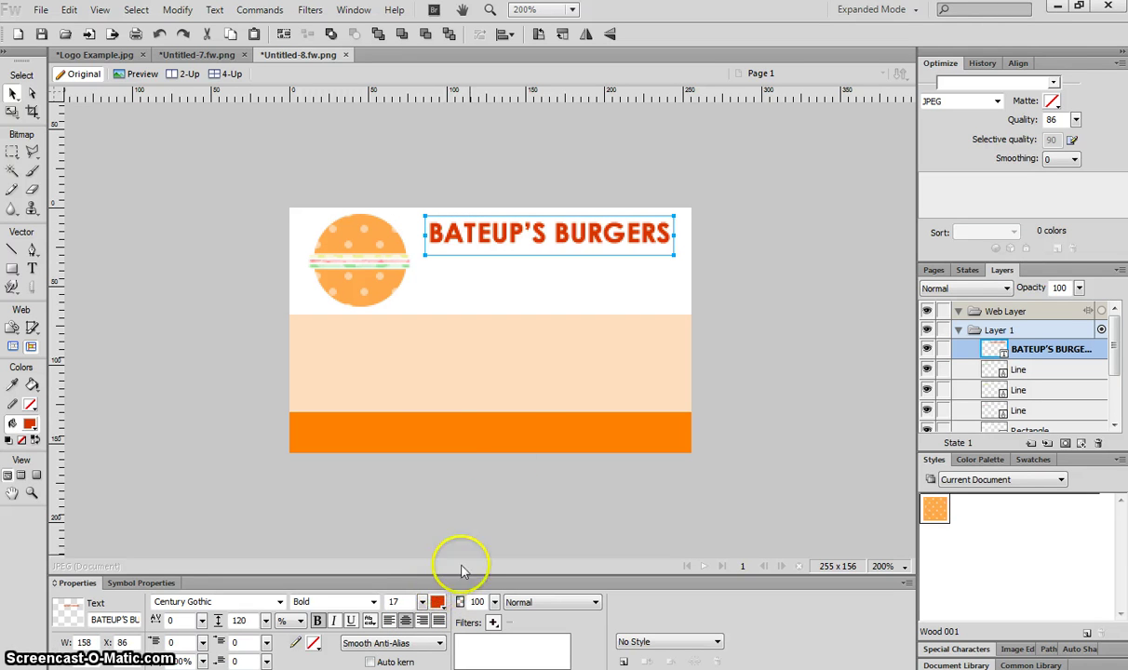
Add a line with the chef's name and 'Head Chef' below the headline
{"action": "left_click", "coordinate": [32, 269]}
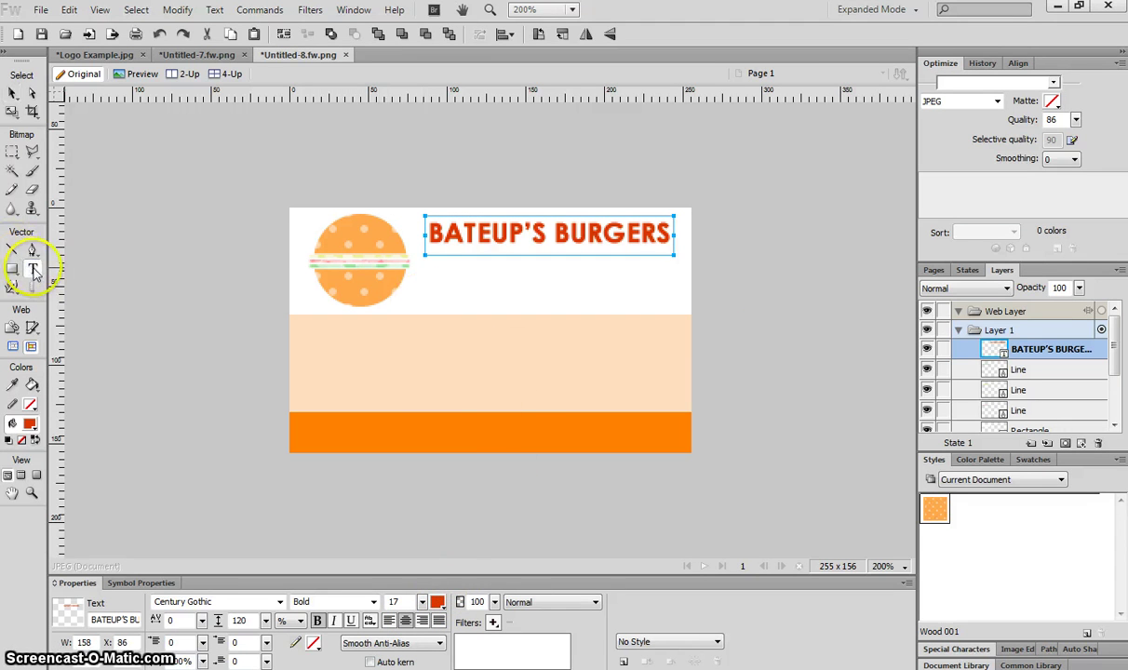
{"action": "left_click", "coordinate": [441, 290]}
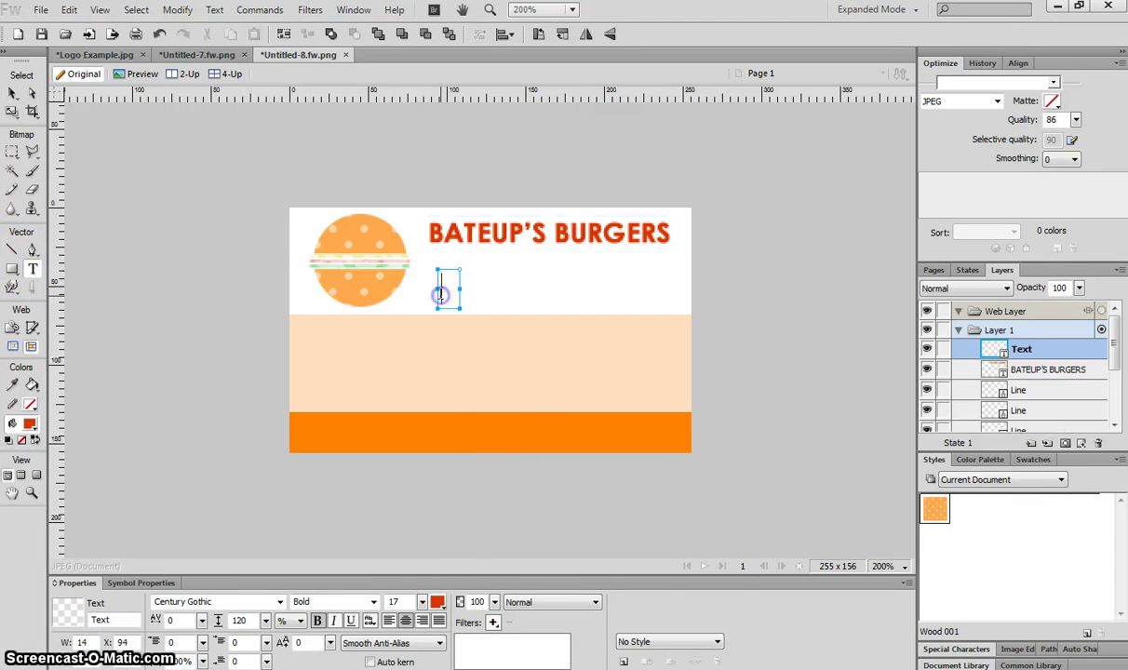
{"action": "type", "text": "mR bATEUP"}
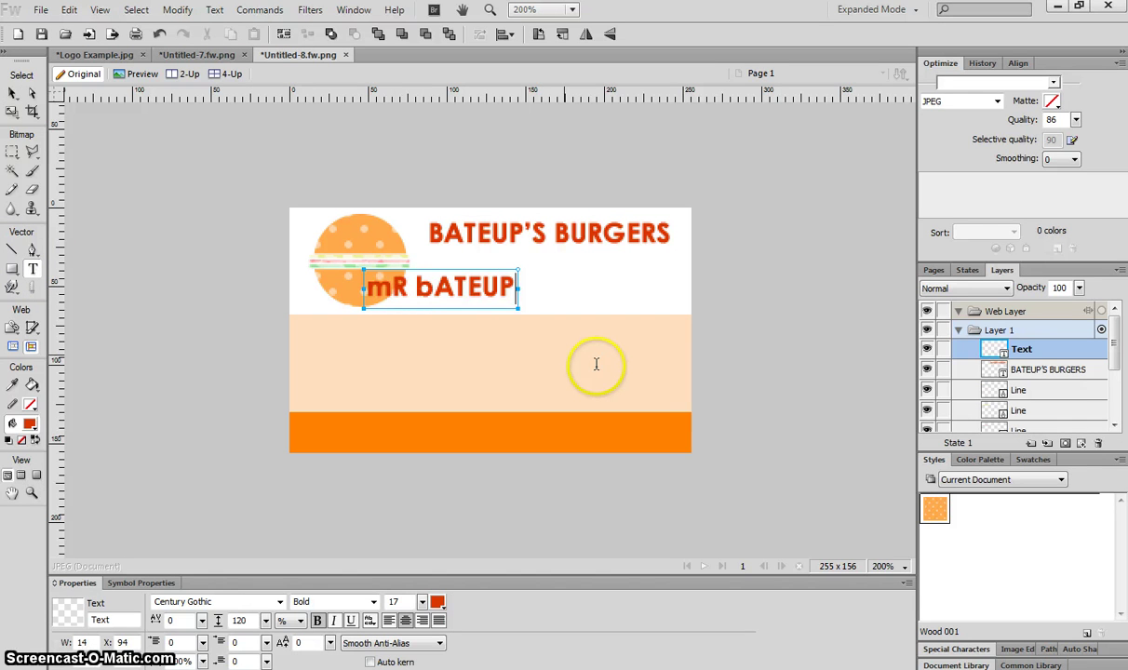
{"action": "key", "text": "ctrl+a"}
{"action": "type", "text": "Mr Bateuo"}
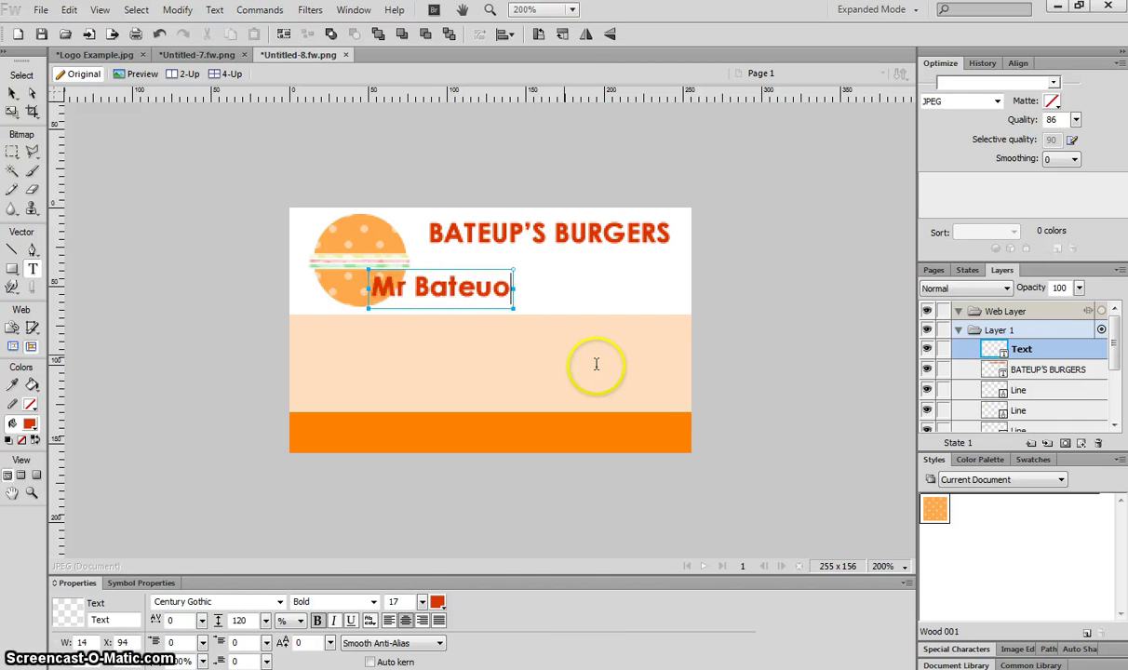
{"action": "key", "text": "BackSpace"}
{"action": "type", "text": "p - He"}
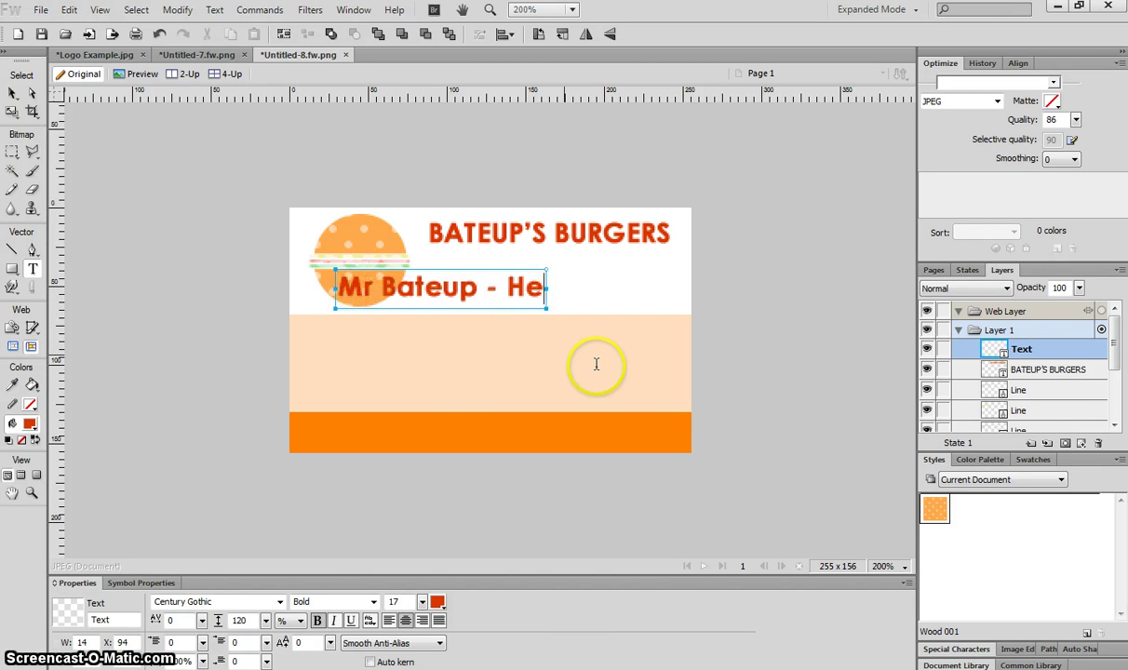
{"action": "type", "text": "ad Chef"}
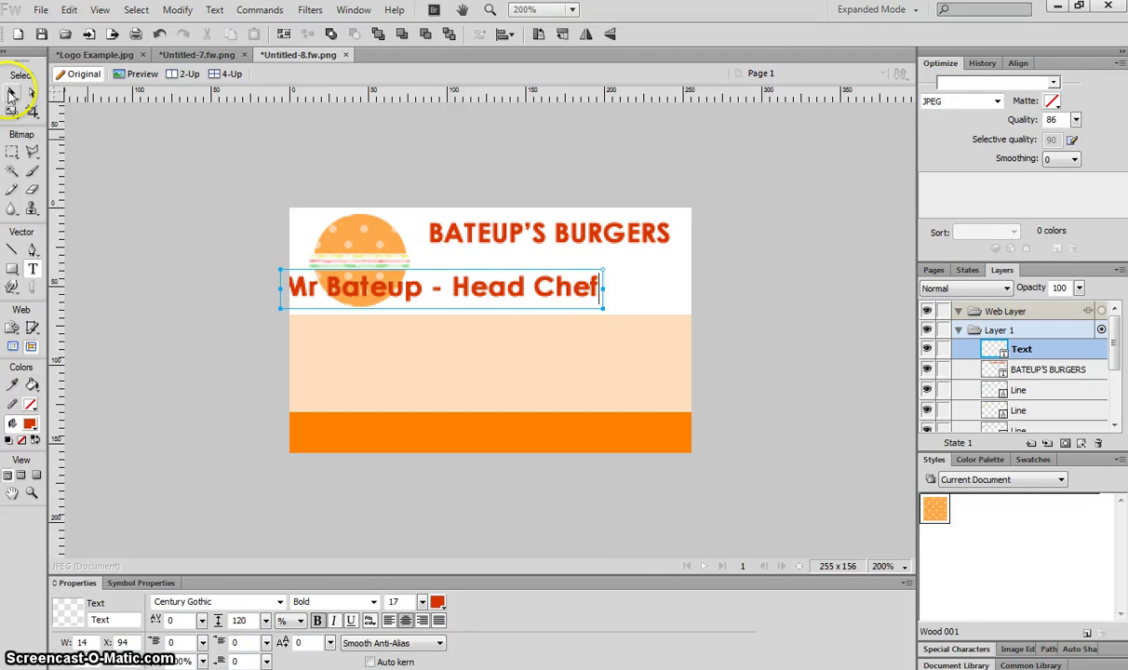
{"action": "left_click", "coordinate": [11, 93]}
{"action": "left_click_drag", "start_coordinate": [479, 287], "coordinate": [558, 284]}
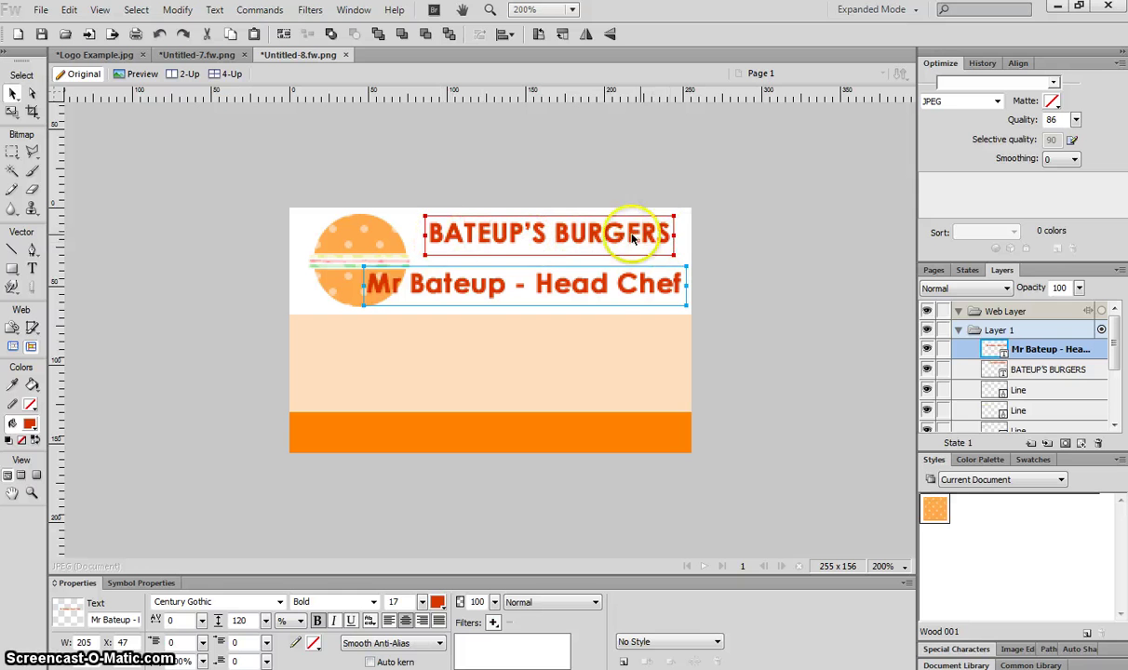
Make the chef line 12 pt italic and tuck it under the title
{"action": "left_click", "coordinate": [464, 290]}
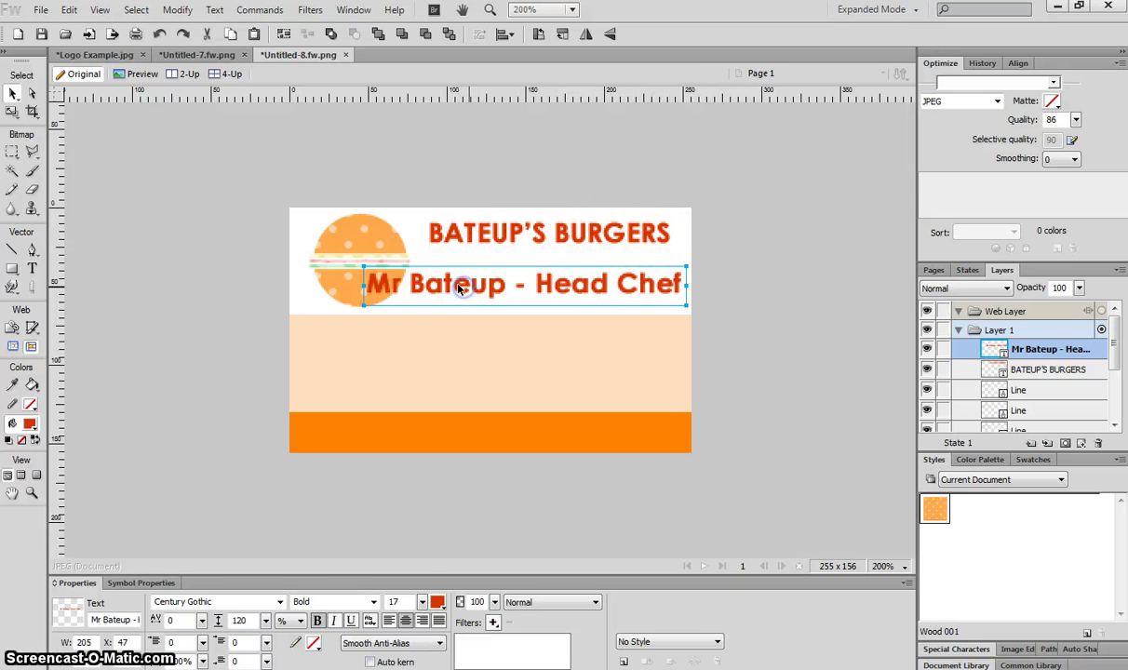
{"action": "left_click_drag", "start_coordinate": [422, 602], "coordinate": [425, 610]}
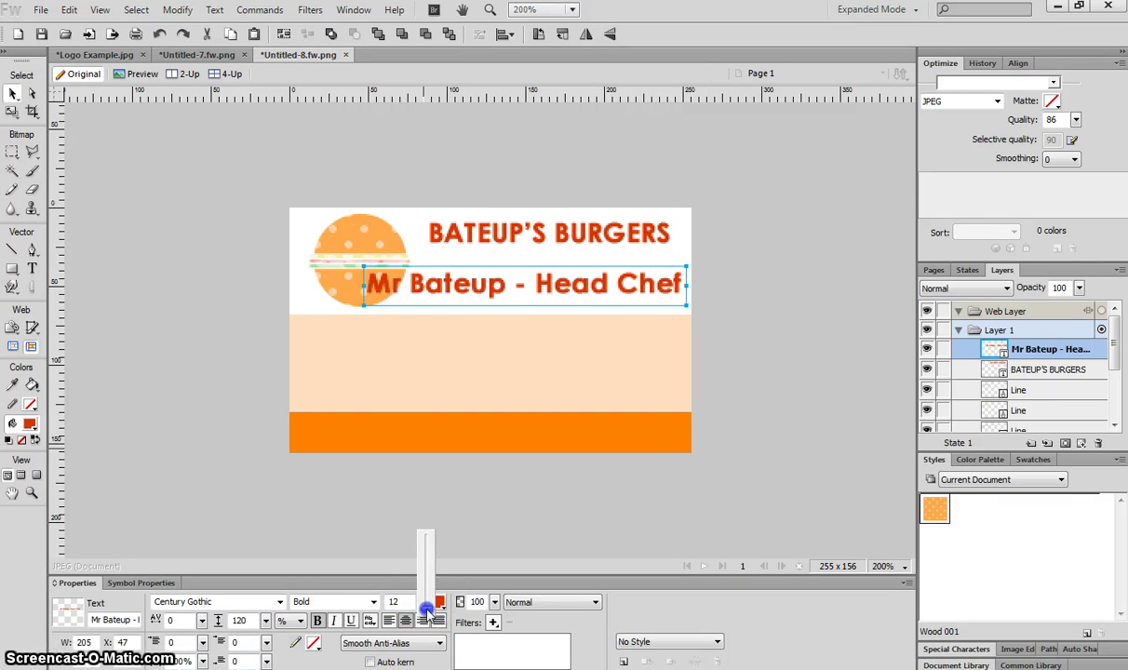
{"action": "left_click", "coordinate": [373, 602]}
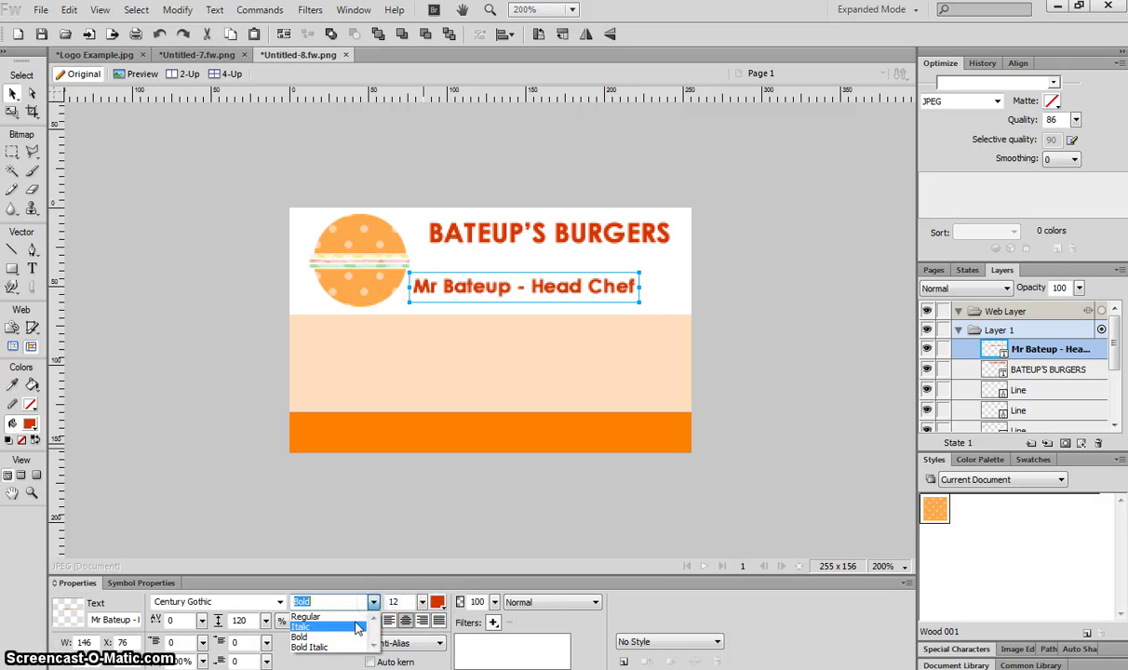
{"action": "left_click", "coordinate": [350, 628]}
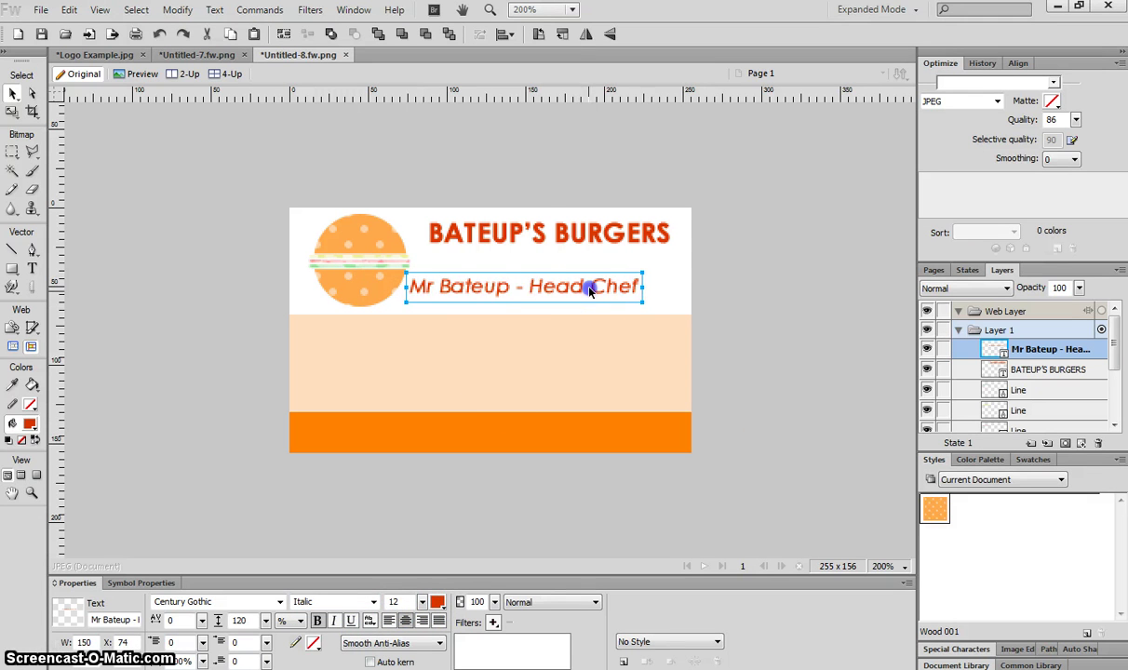
{"action": "left_click_drag", "start_coordinate": [589, 286], "coordinate": [625, 290]}
Enlarge the BATEUP'S BURGERS title to 18 pt and realign both text lines
{"action": "left_click_drag", "start_coordinate": [629, 234], "coordinate": [625, 244]}
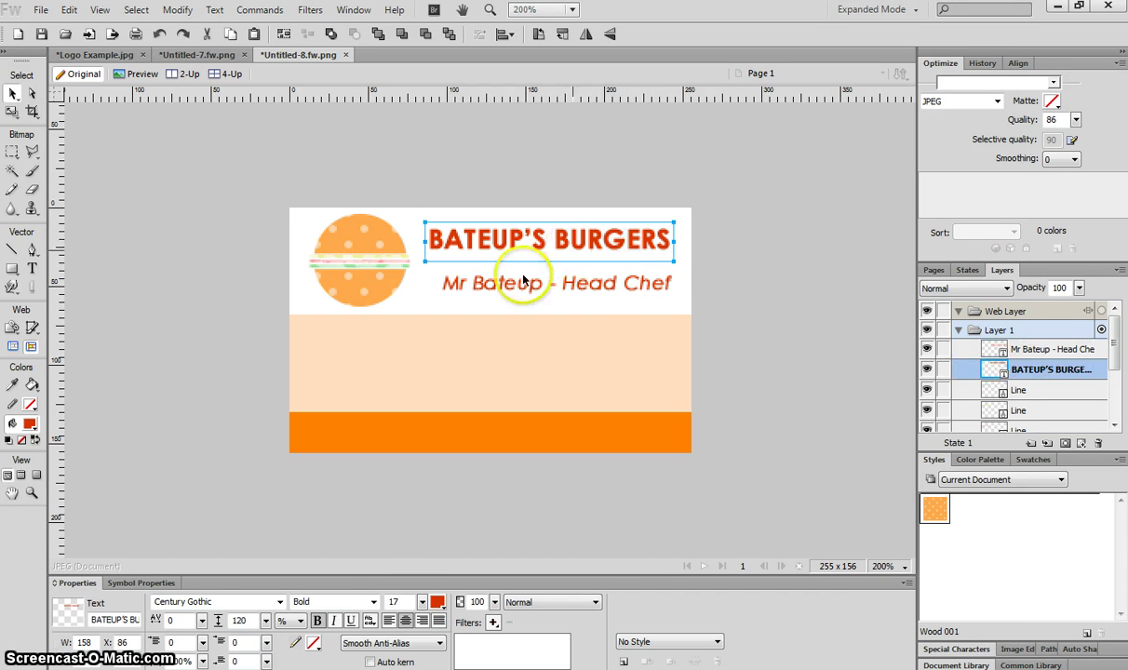
{"action": "left_click", "coordinate": [407, 602]}
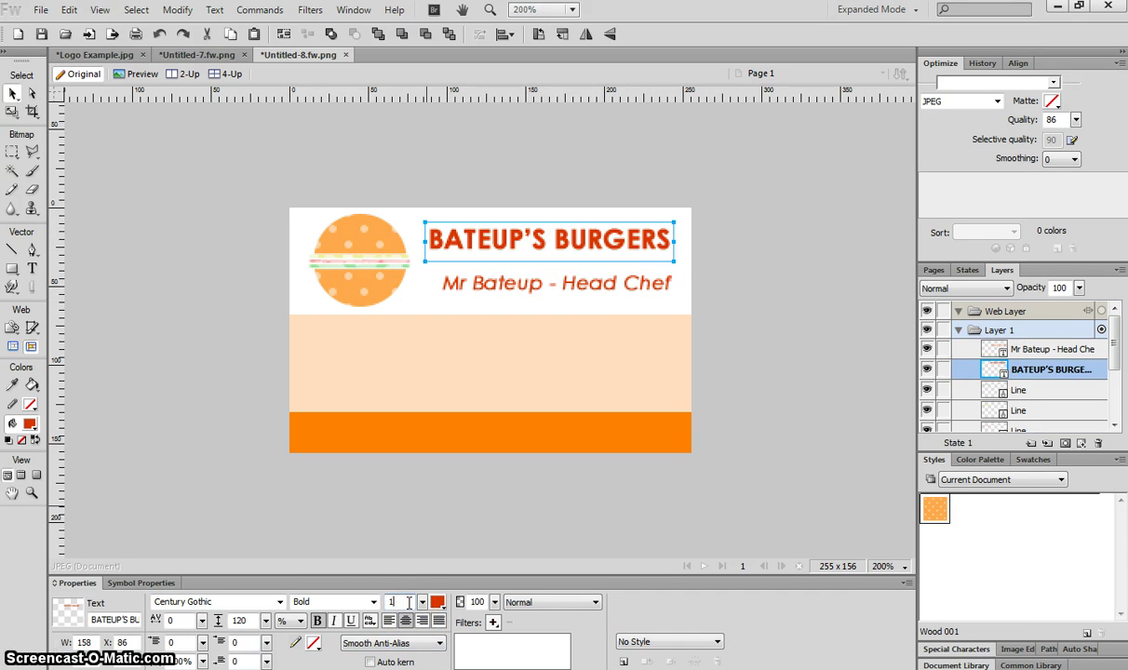
{"action": "type", "text": "8"}
{"action": "key", "text": "Return"}
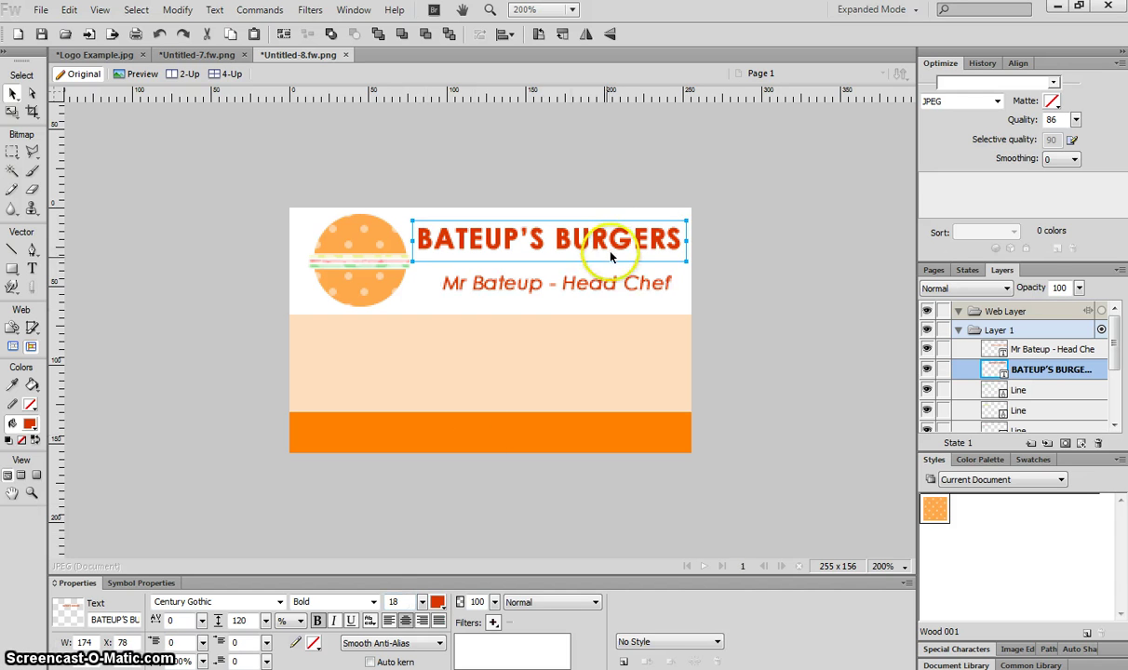
{"action": "left_click", "coordinate": [626, 240]}
{"action": "left_click_drag", "start_coordinate": [633, 282], "coordinate": [639, 279]}
Compare the card against the finished example Untitled-7, then return to Untitled-8
{"action": "left_click", "coordinate": [743, 270]}
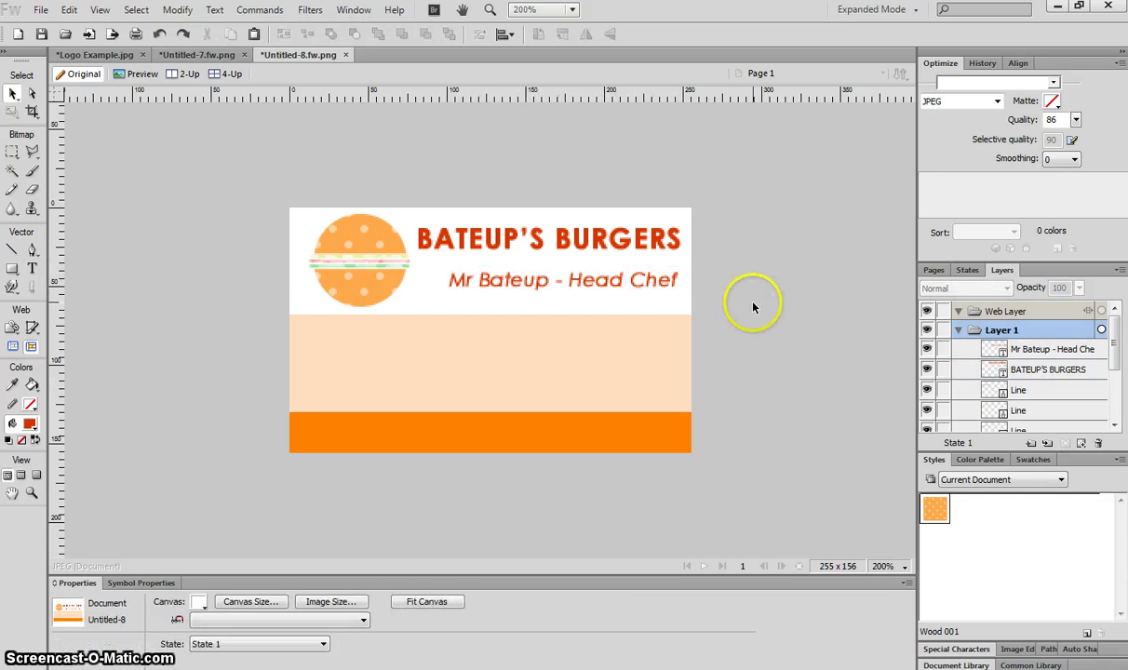
{"action": "left_click", "coordinate": [629, 352]}
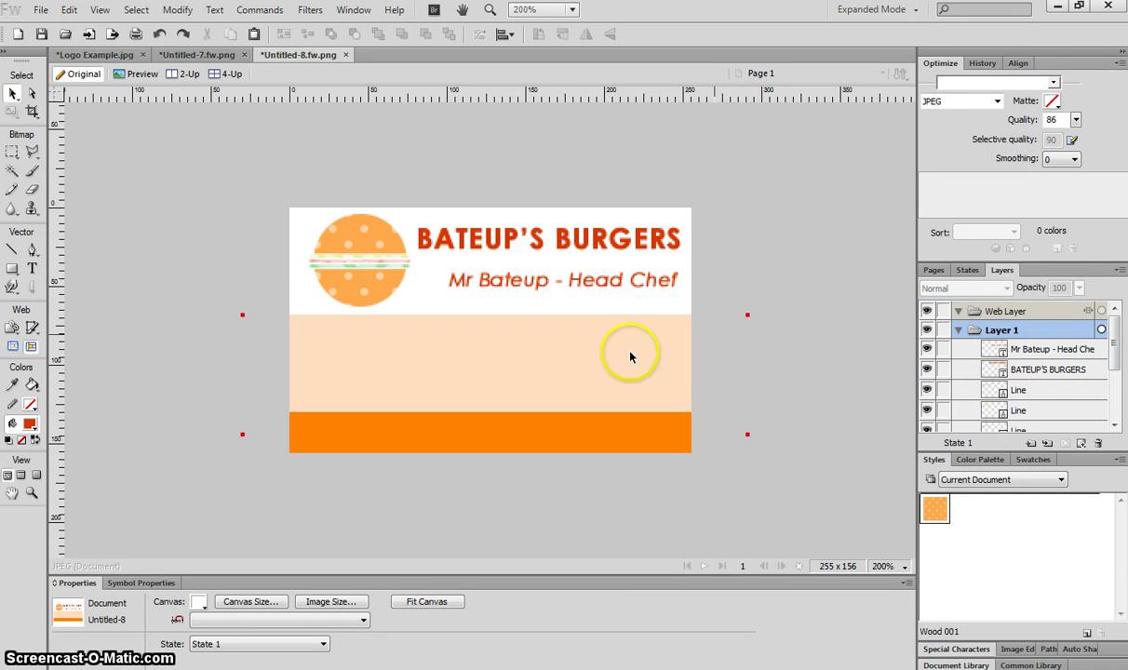
{"action": "left_click", "coordinate": [478, 357]}
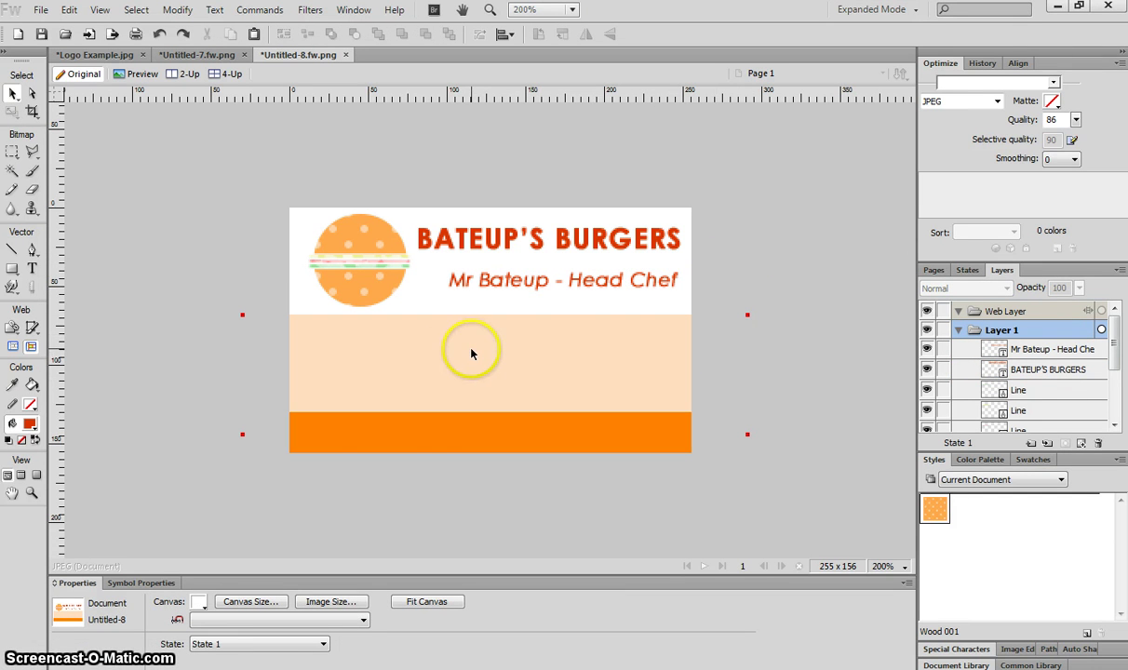
{"action": "left_click", "coordinate": [210, 54]}
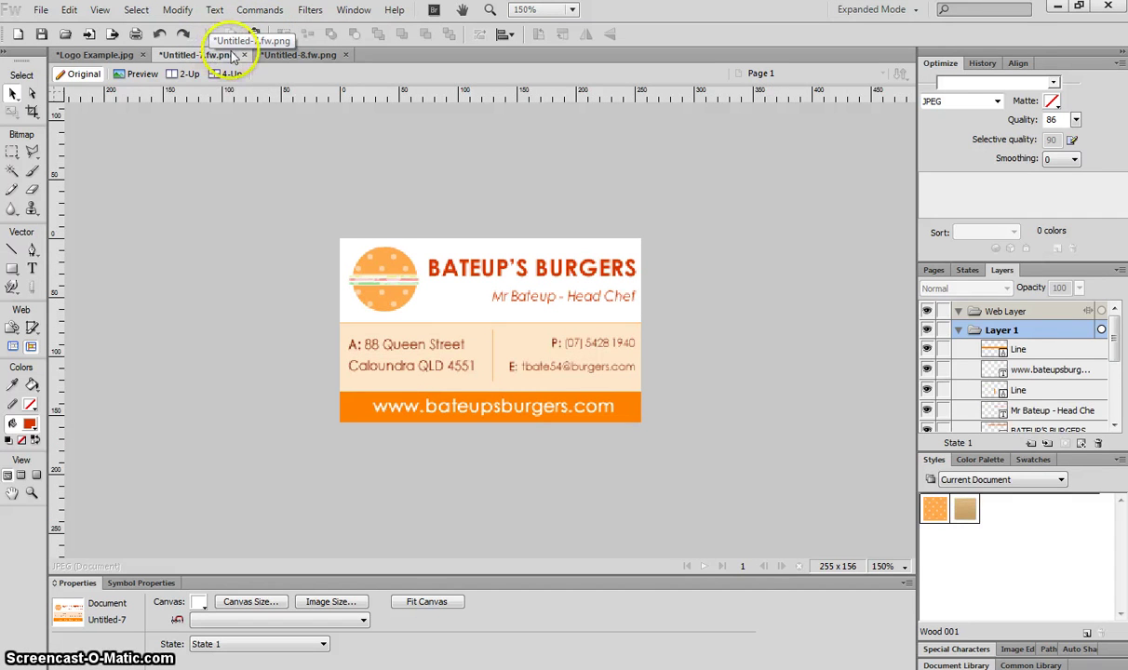
{"action": "left_click", "coordinate": [298, 53]}
{"action": "left_click", "coordinate": [33, 267]}
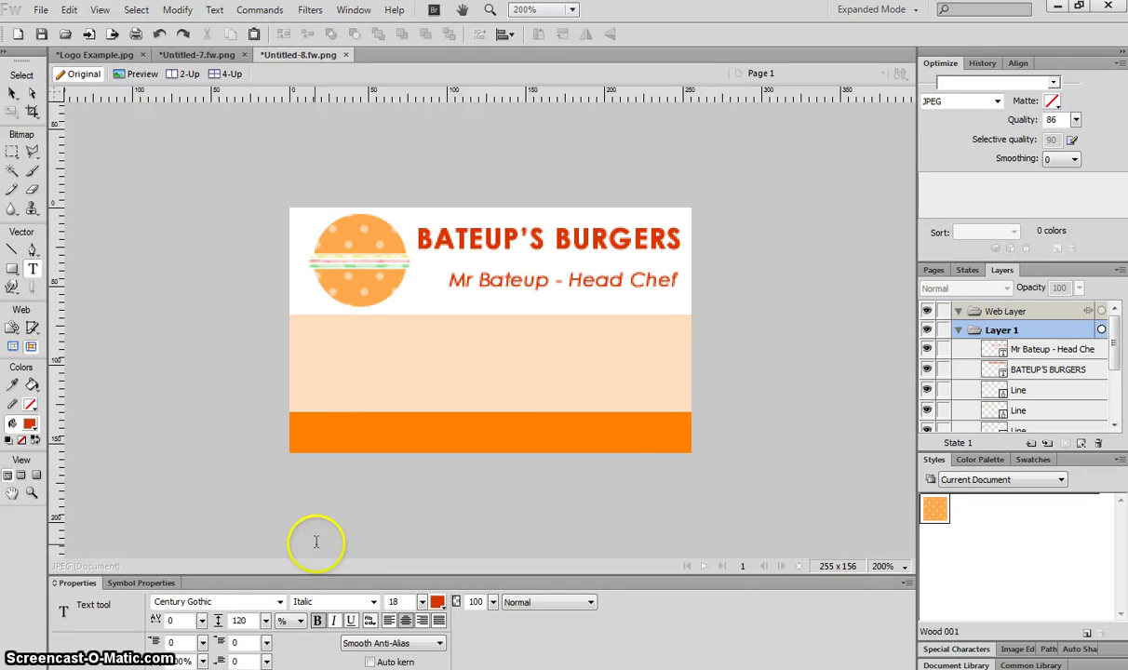
{"action": "left_click", "coordinate": [436, 602]}
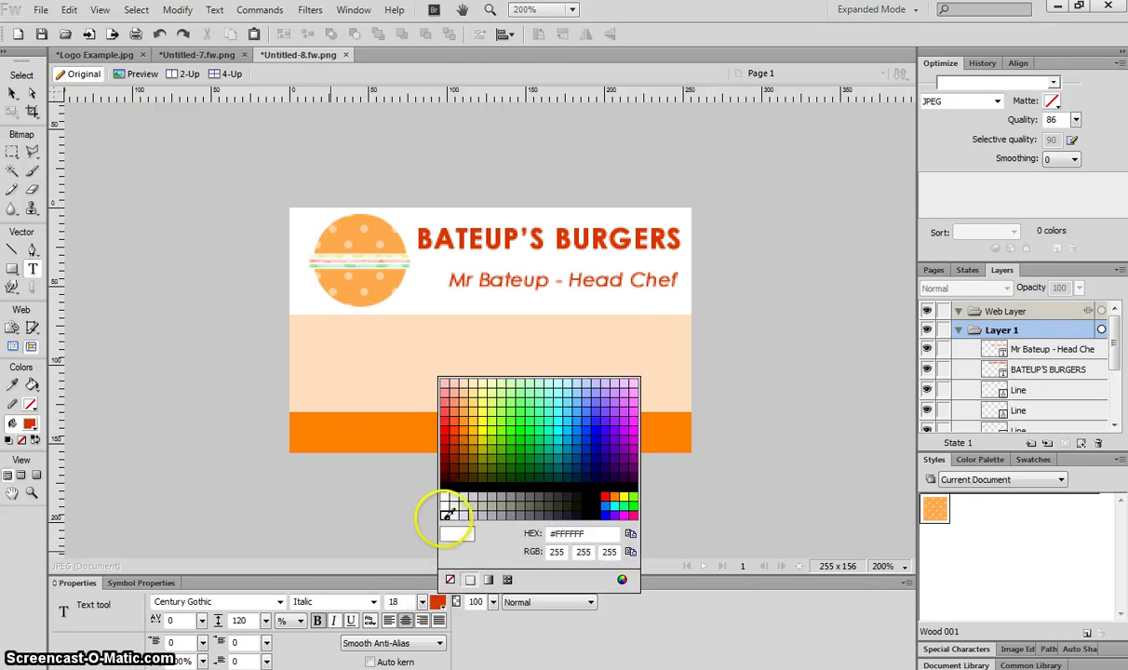
{"action": "left_click", "coordinate": [443, 515]}
{"action": "left_click", "coordinate": [314, 437]}
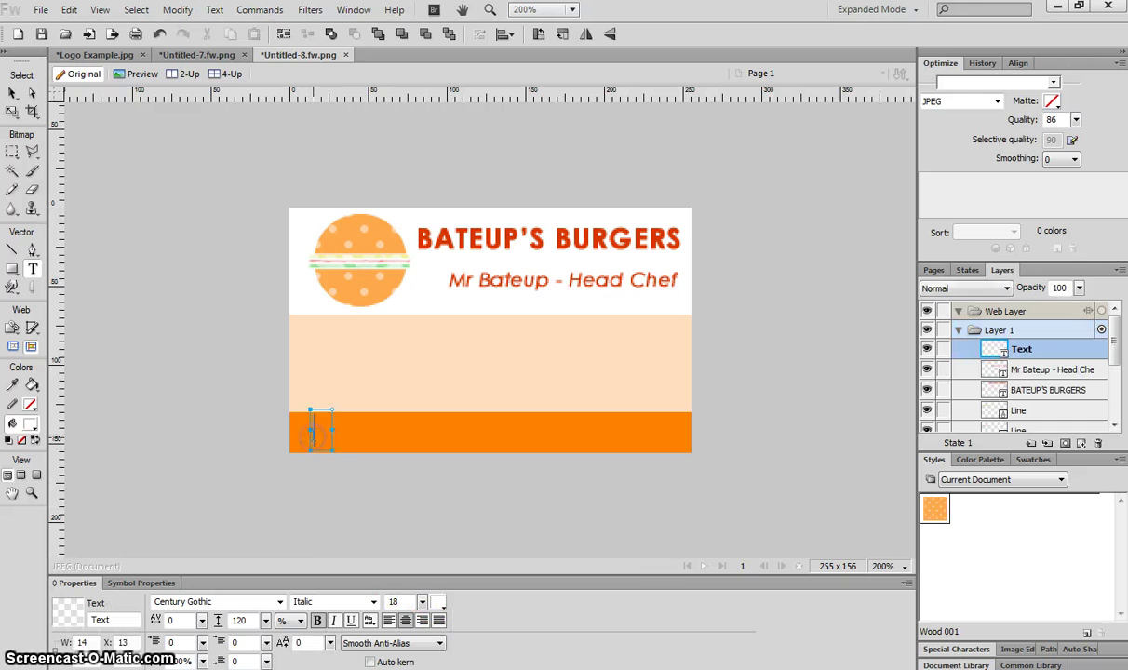
{"action": "type", "text": "www."}
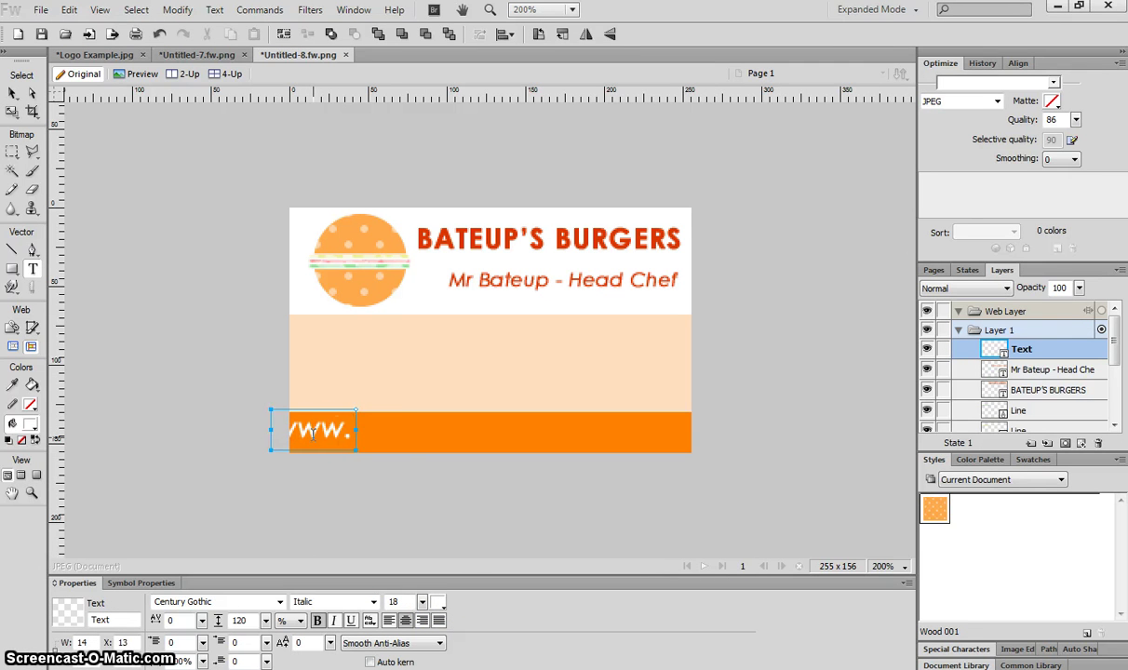
{"action": "type", "text": "bateups"}
{"action": "type", "text": "burgers.com"}
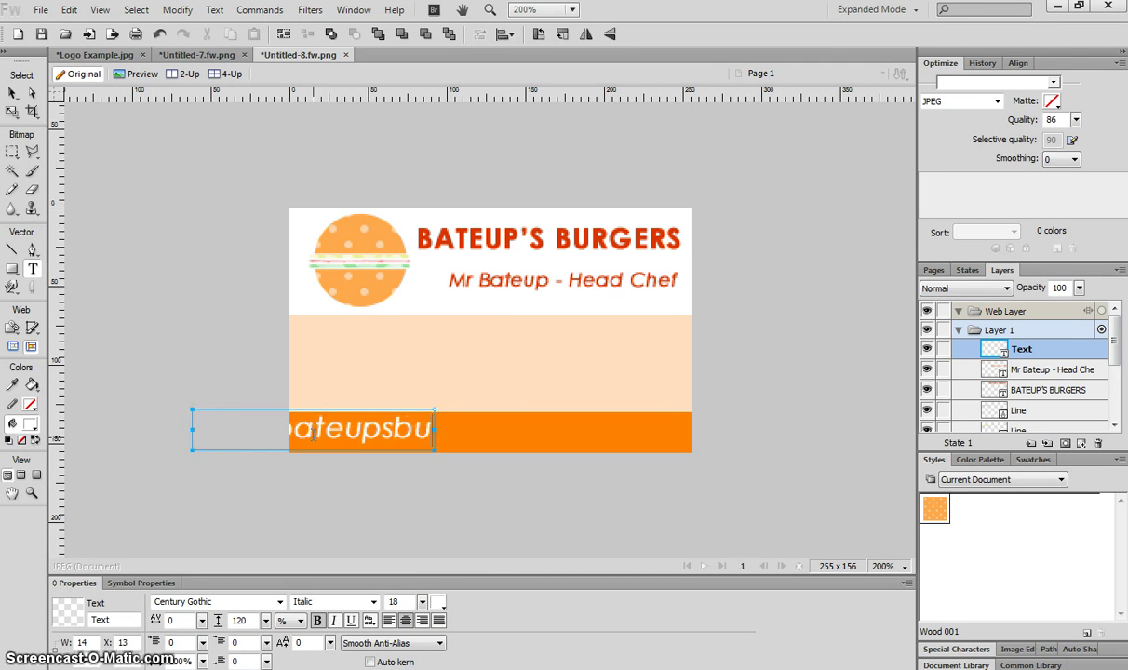
{"action": "left_click", "coordinate": [13, 93]}
{"action": "left_click_drag", "start_coordinate": [373, 433], "coordinate": [554, 435]}
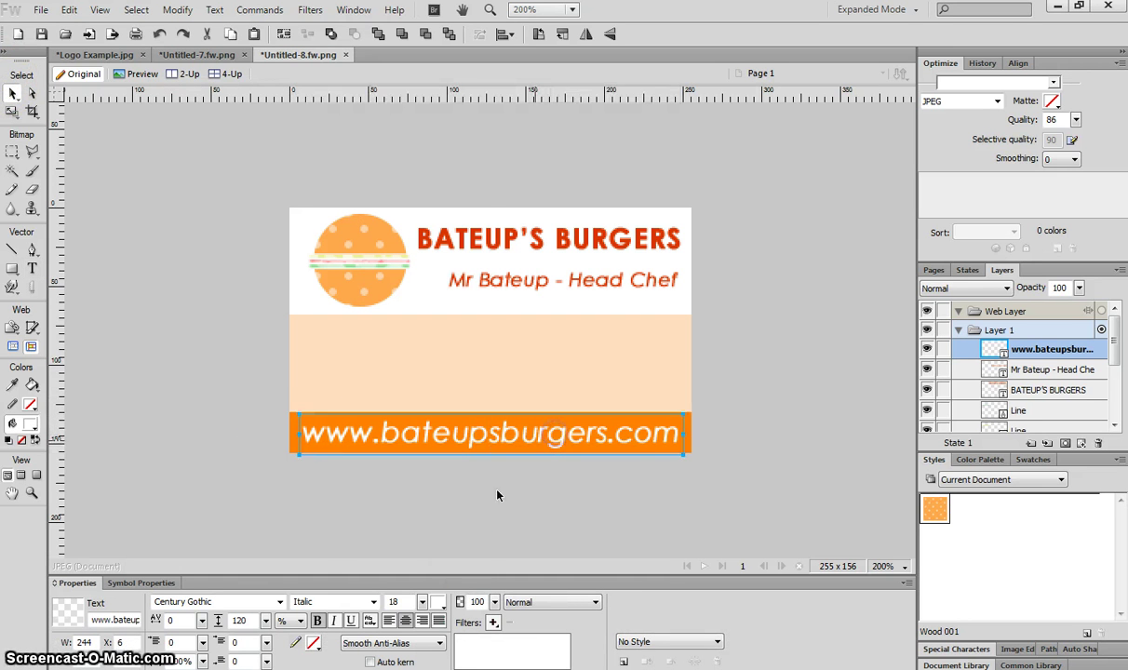
Set the website text to size 16 Regular and nudge it into place
{"action": "left_click", "coordinate": [424, 602]}
{"action": "left_click_drag", "start_coordinate": [425, 602], "coordinate": [425, 603]}
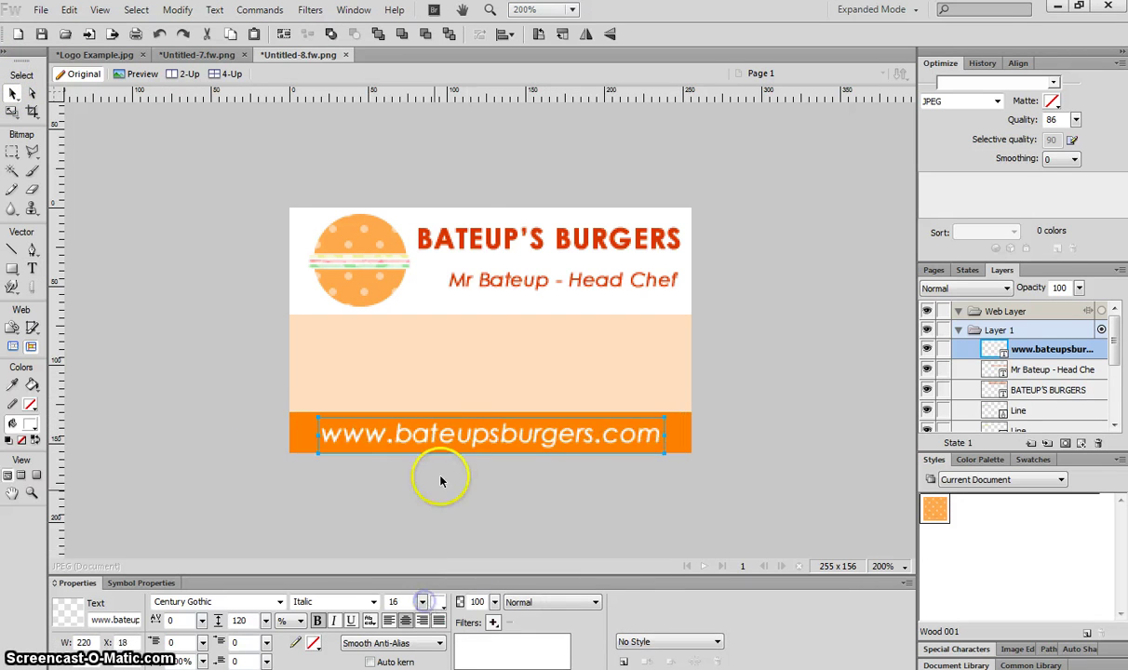
{"action": "left_click", "coordinate": [373, 602]}
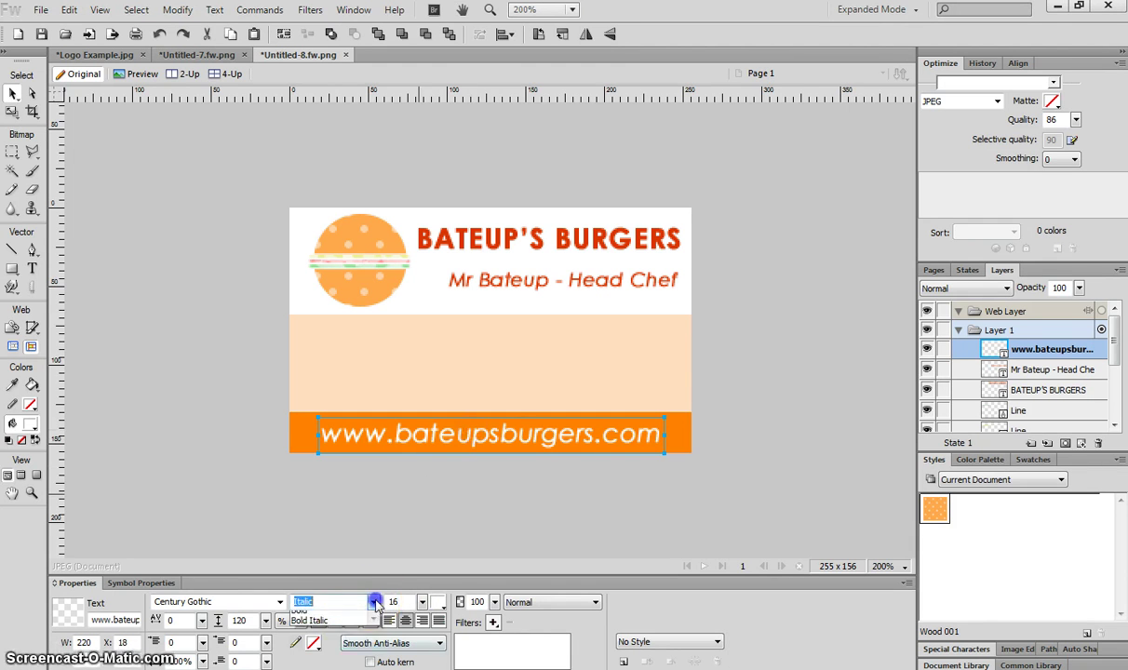
{"action": "left_click", "coordinate": [366, 616]}
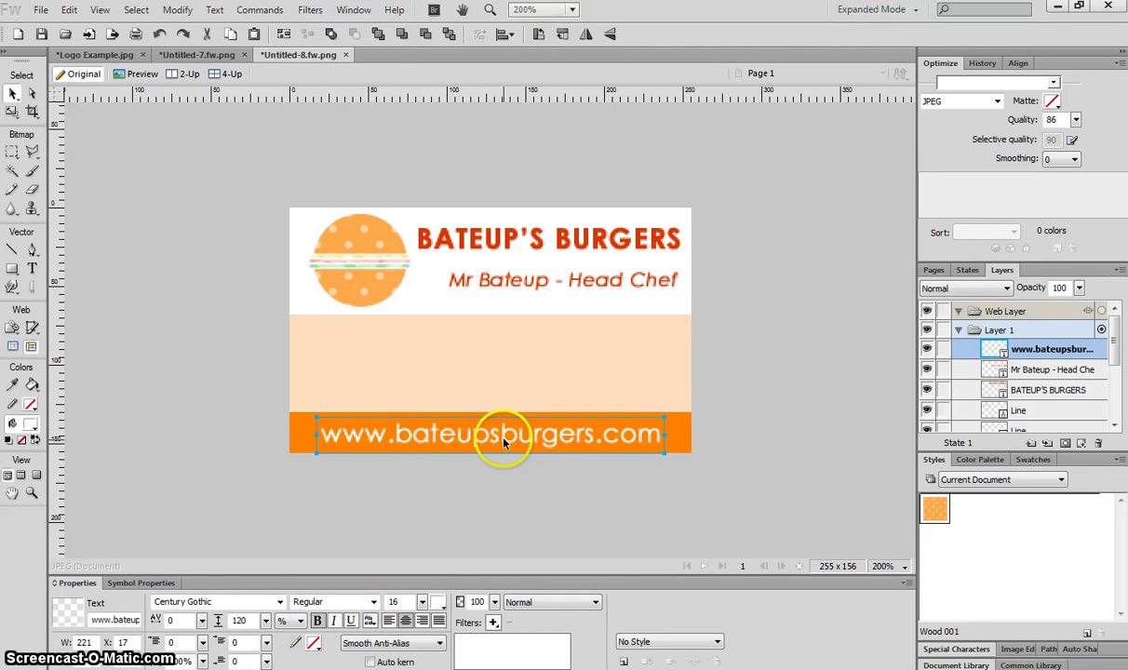
{"action": "key", "text": "Up"}
{"action": "key", "text": "Up"}
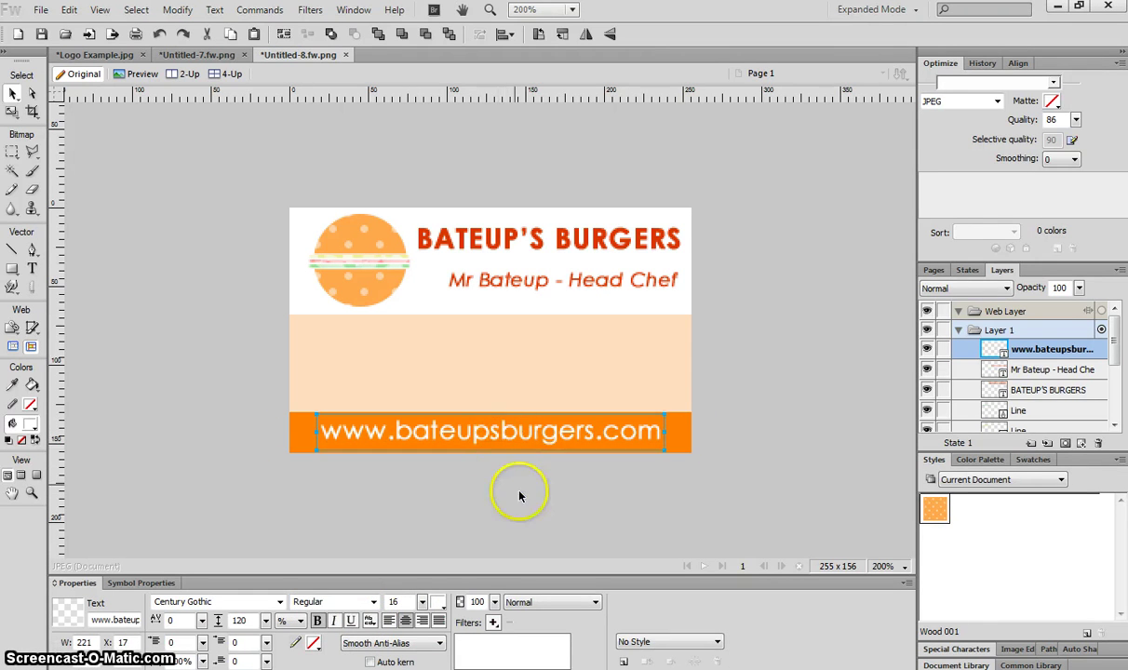
{"action": "left_click", "coordinate": [520, 495]}
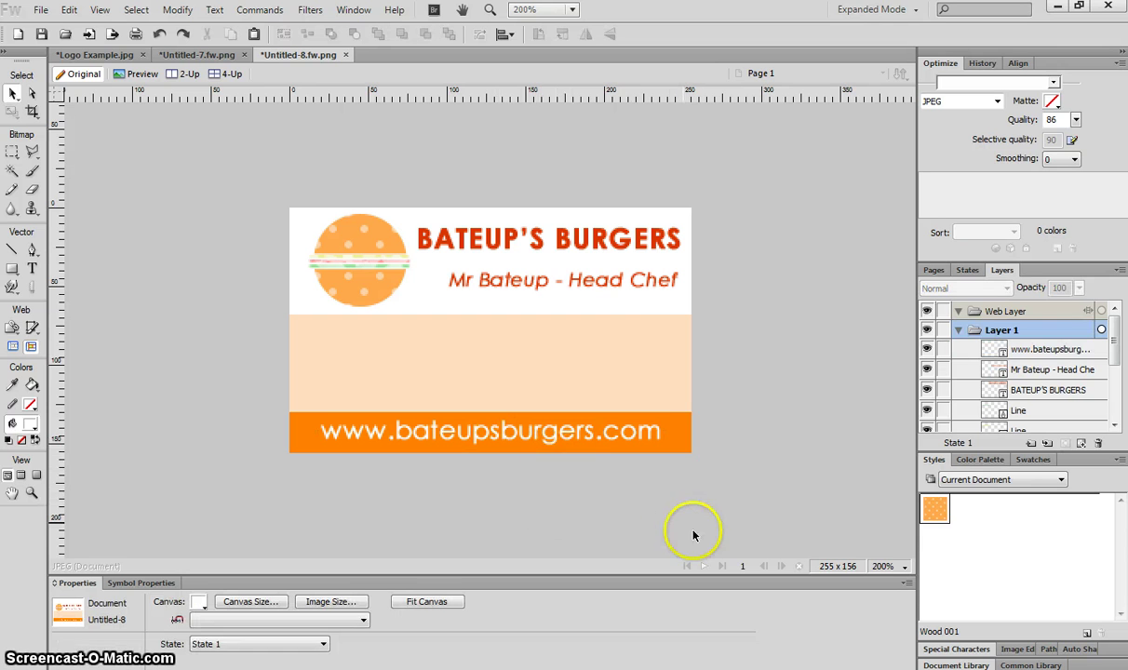
Type the two-line street address on the peach band, left-aligned and not bold
{"action": "left_click", "coordinate": [33, 268]}
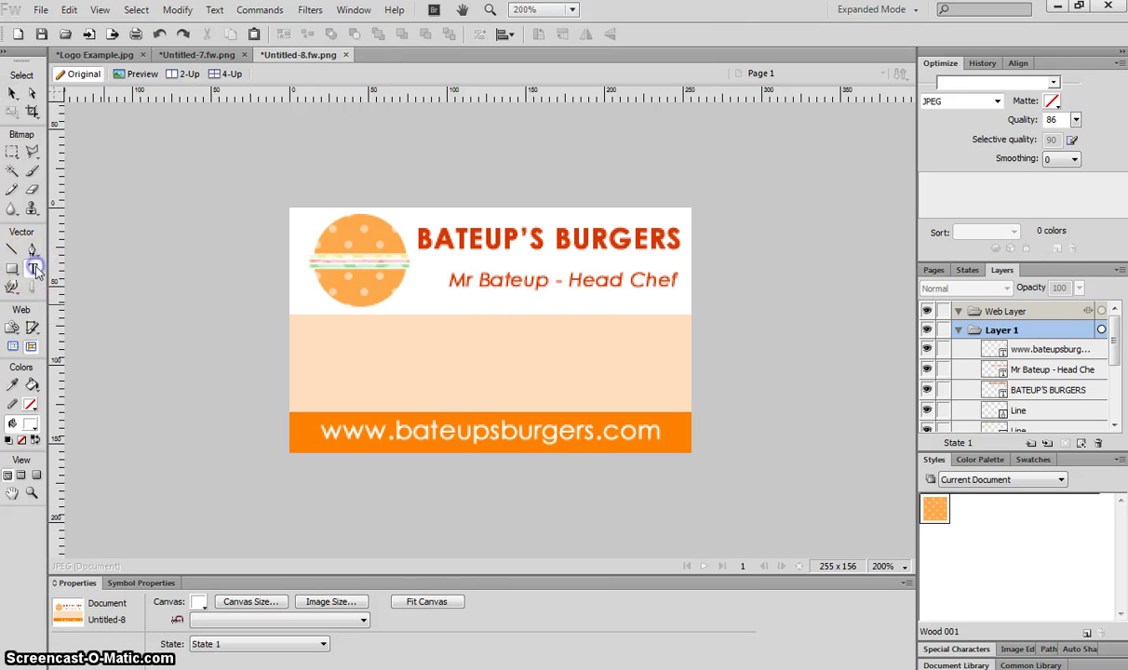
{"action": "left_click", "coordinate": [308, 332]}
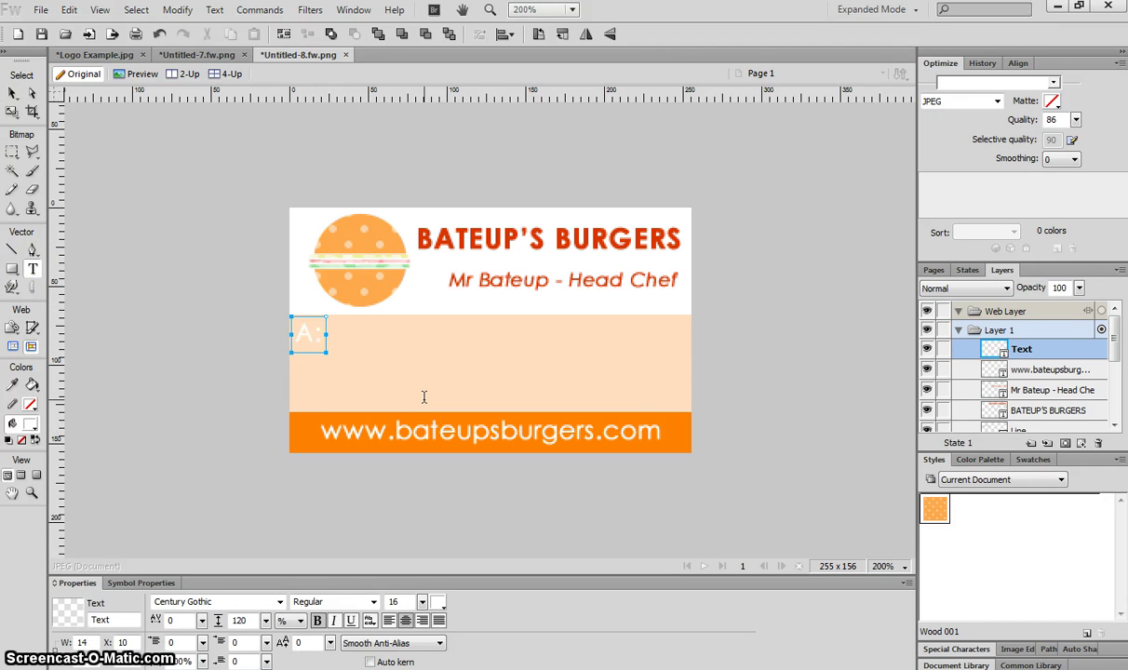
{"action": "type", "text": "A: 12"}
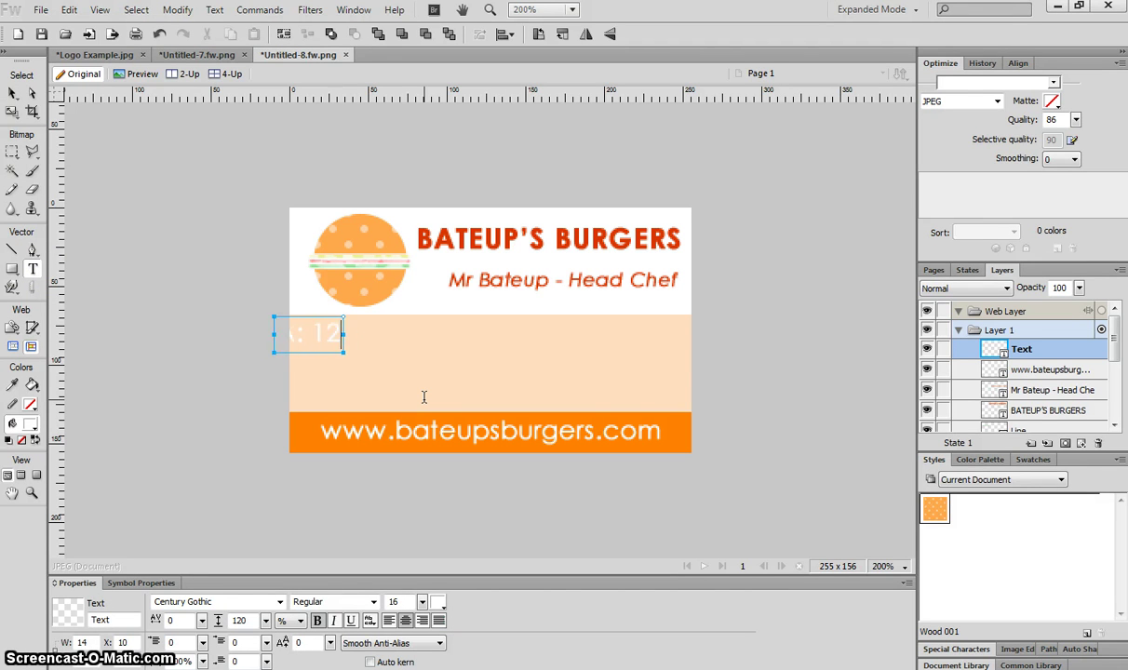
{"action": "type", "text": "3 Food"}
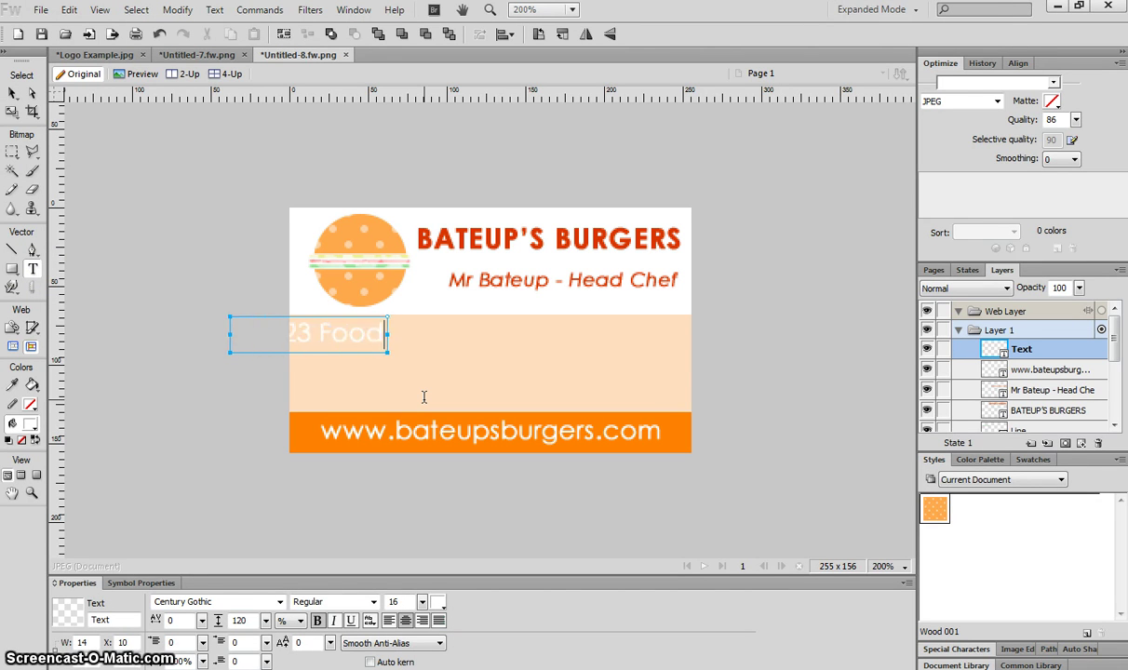
{"action": "type", "text": " Street"}
{"action": "key", "text": "Return"}
{"action": "type", "text": "C"}
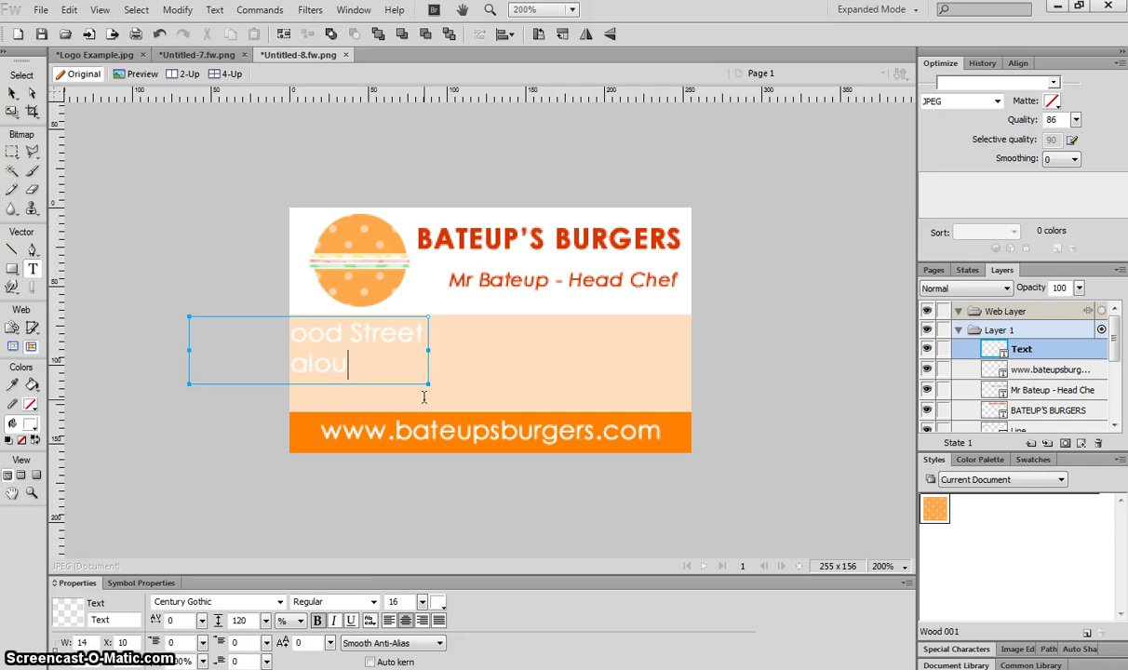
{"action": "type", "text": "aloundra QLD 4551"}
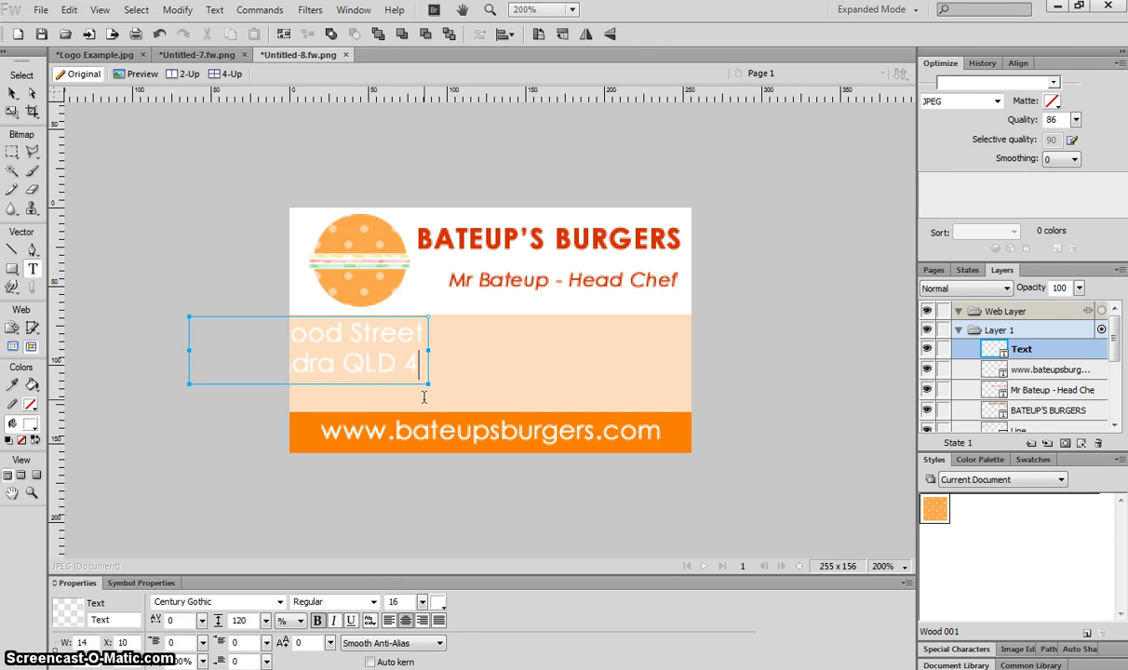
{"action": "left_click", "coordinate": [12, 92]}
{"action": "left_click_drag", "start_coordinate": [337, 359], "coordinate": [455, 361]}
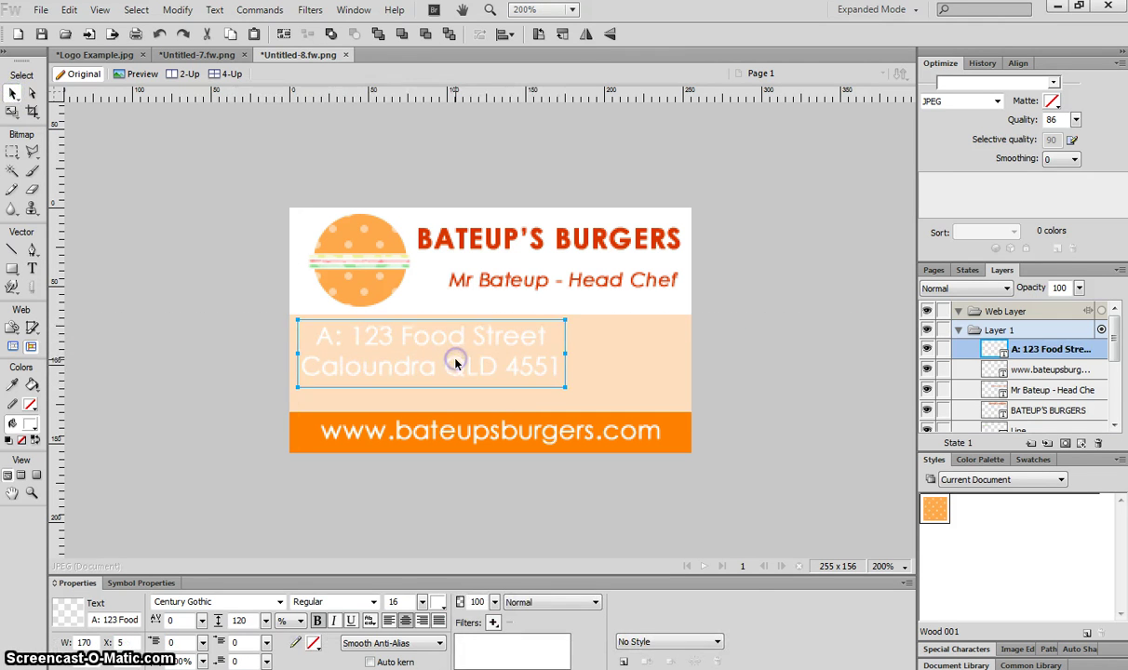
{"action": "left_click", "coordinate": [388, 621]}
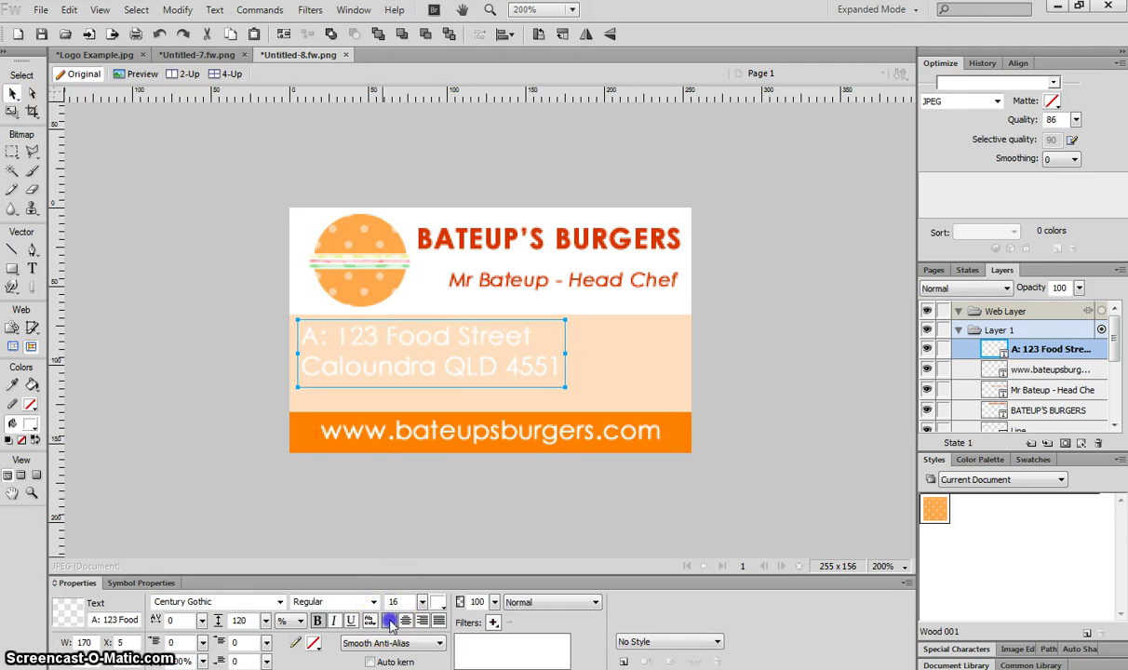
{"action": "left_click", "coordinate": [317, 621]}
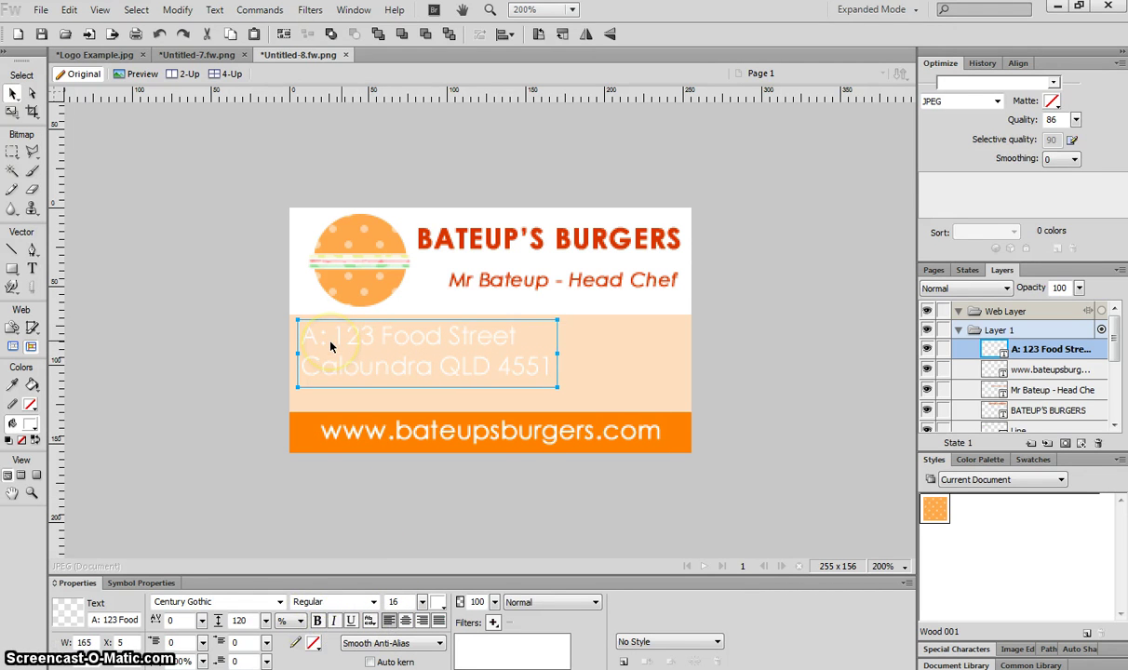
{"action": "left_click_drag", "start_coordinate": [326, 348], "coordinate": [336, 373]}
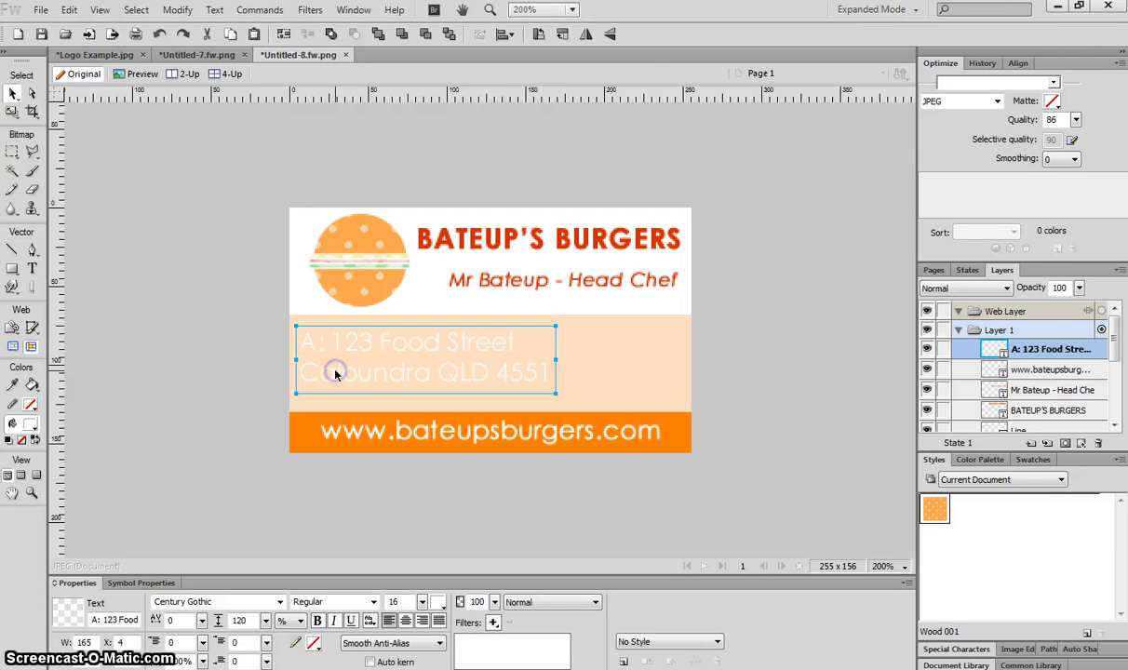
Colour the address #B22D00 and reduce it to size 12
{"action": "left_click", "coordinate": [437, 603]}
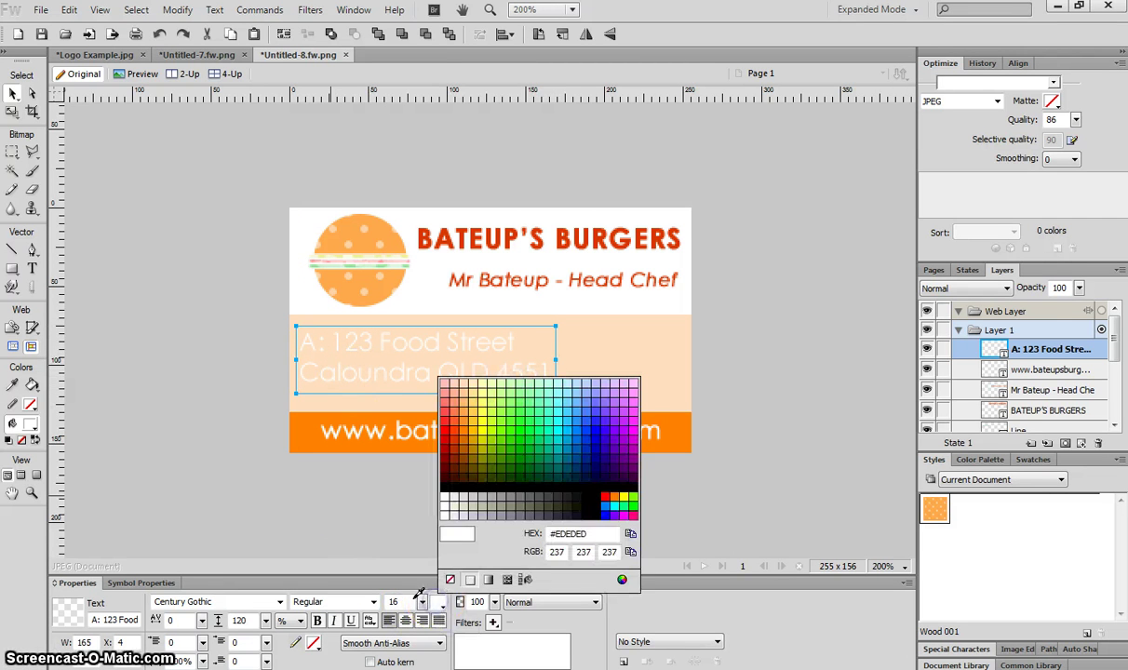
{"action": "left_click", "coordinate": [457, 443]}
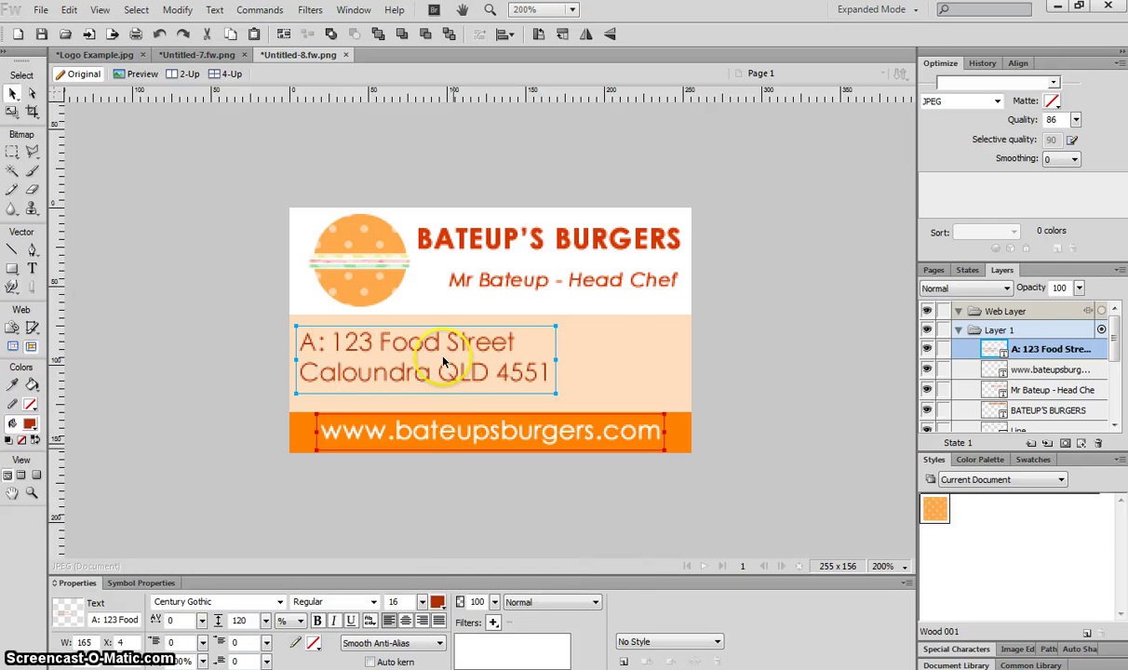
{"action": "left_click", "coordinate": [394, 379]}
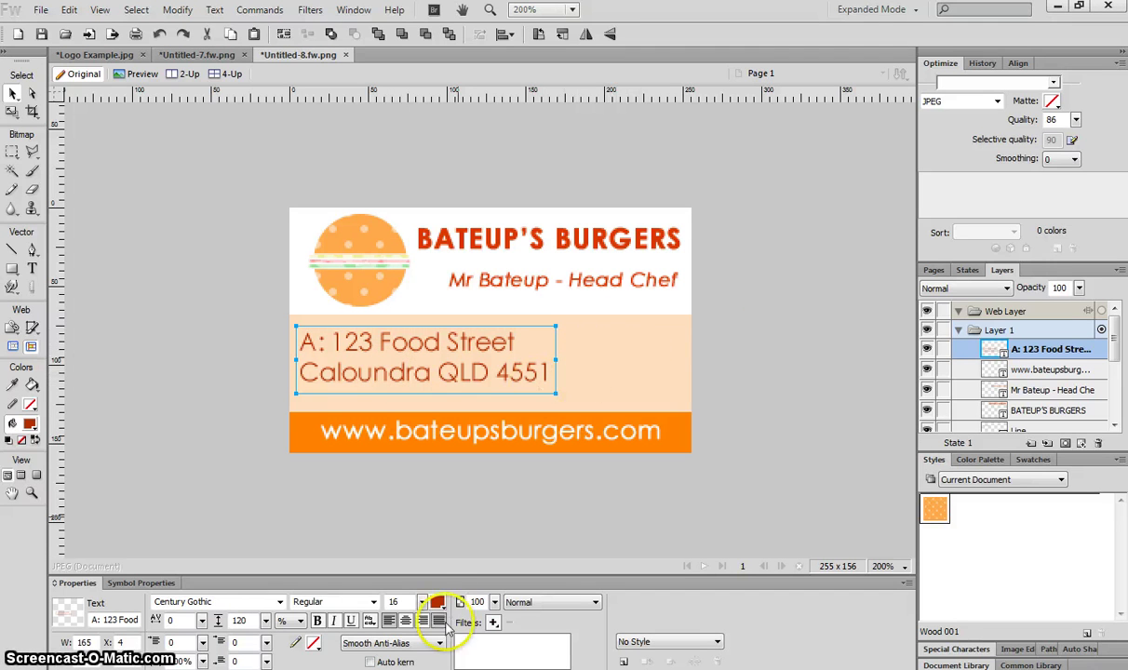
{"action": "left_click_drag", "start_coordinate": [423, 603], "coordinate": [424, 602]}
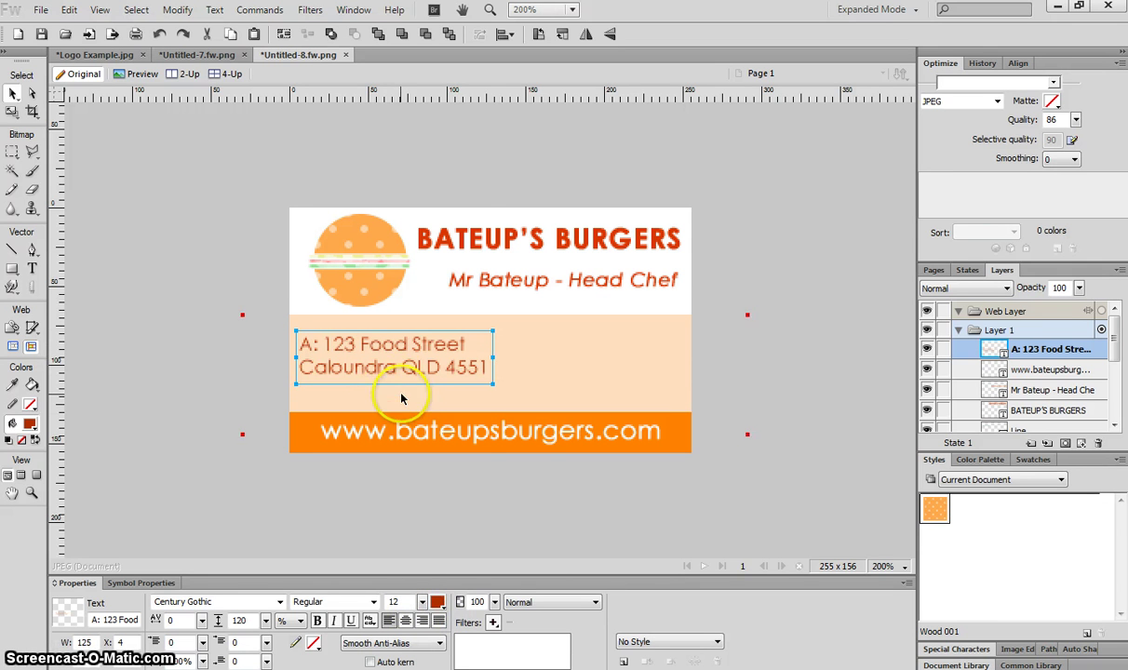
{"action": "left_click_drag", "start_coordinate": [391, 369], "coordinate": [389, 369]}
Make the address's A: label bold and shift the block slightly down
{"action": "double_click", "coordinate": [308, 345]}
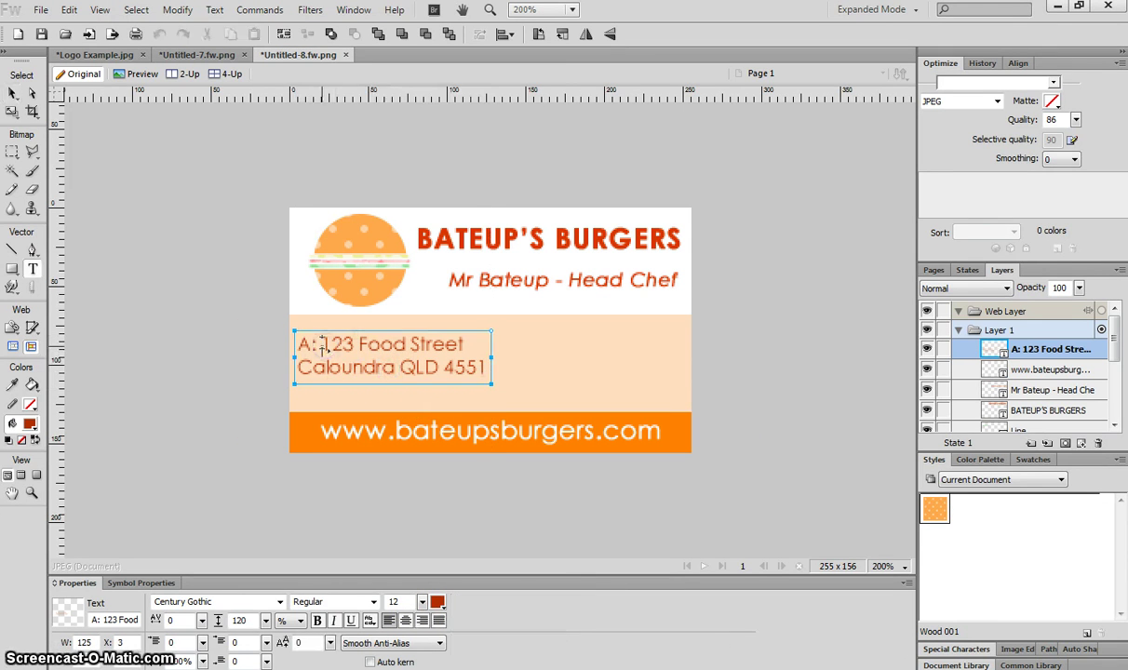
{"action": "left_click_drag", "start_coordinate": [319, 345], "coordinate": [228, 337]}
{"action": "left_click", "coordinate": [372, 602]}
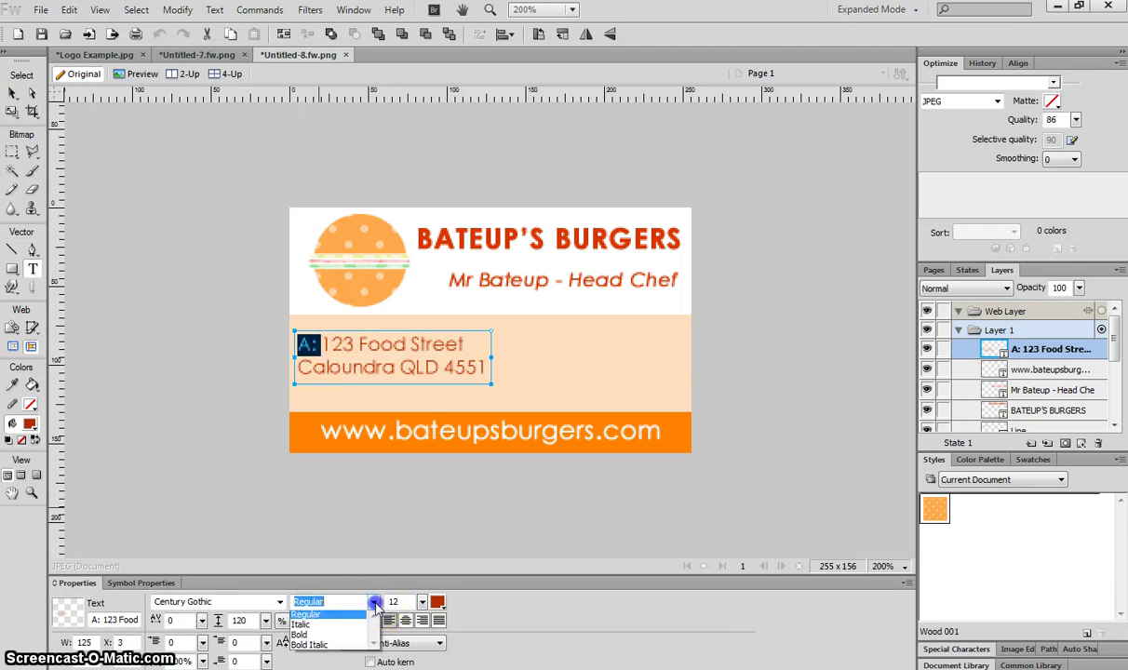
{"action": "left_click", "coordinate": [343, 636]}
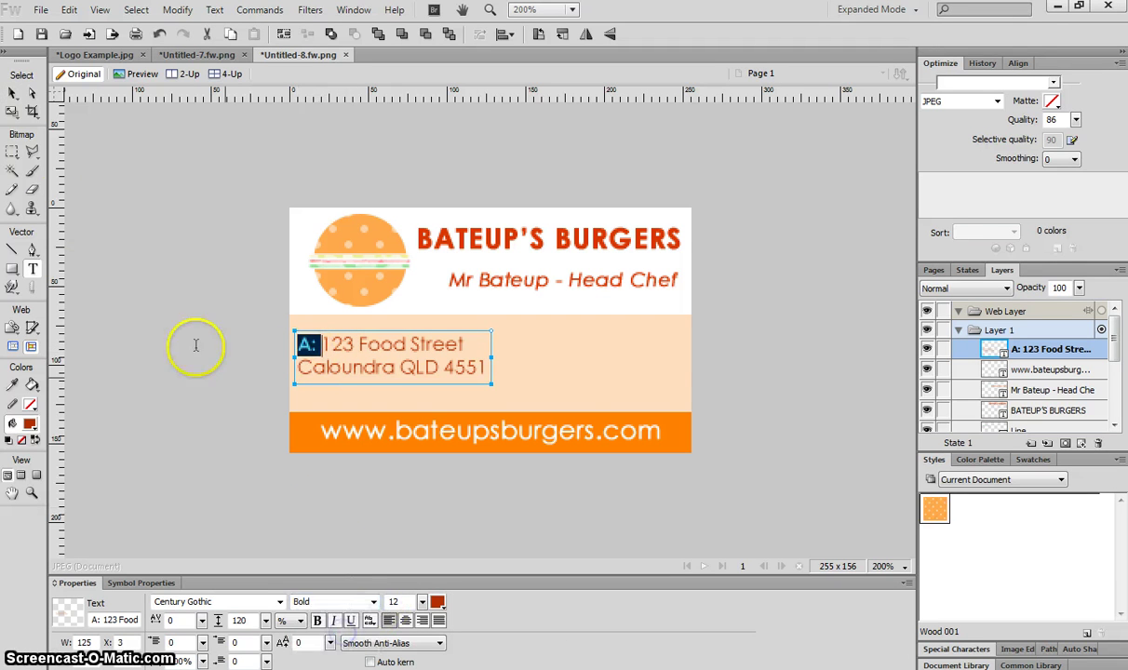
{"action": "left_click", "coordinate": [12, 93]}
{"action": "left_click", "coordinate": [237, 335]}
{"action": "left_click_drag", "start_coordinate": [375, 367], "coordinate": [378, 373]}
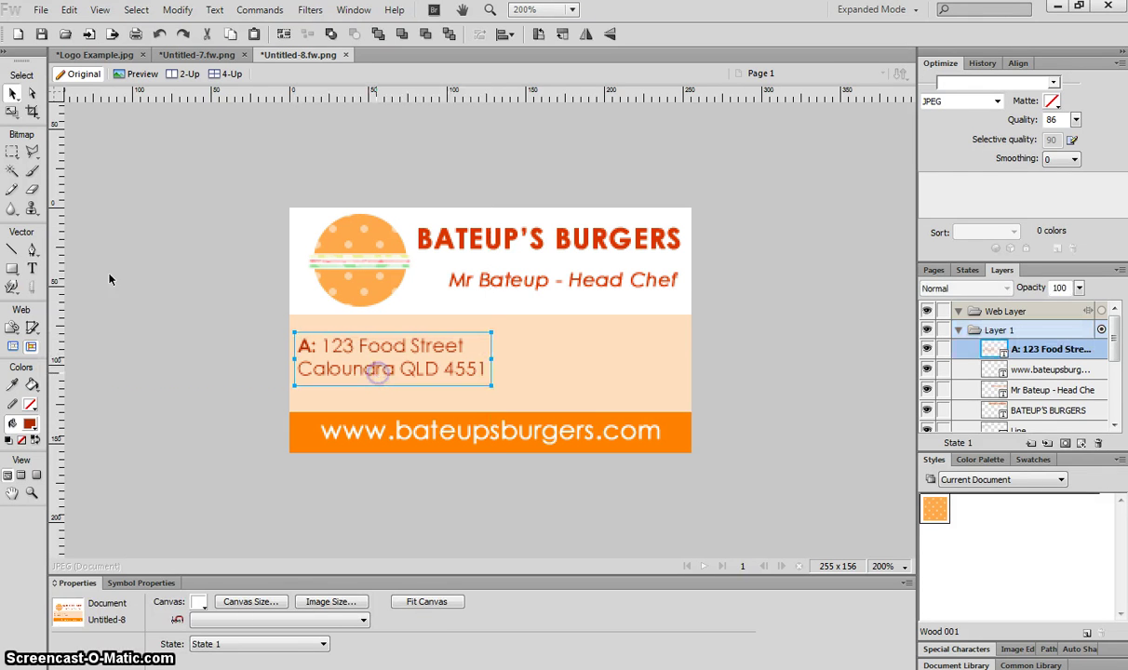
Add a phone line with a bold 'P:' label and regular number at the peach band's right
{"action": "left_click", "coordinate": [32, 268]}
{"action": "left_click", "coordinate": [503, 343]}
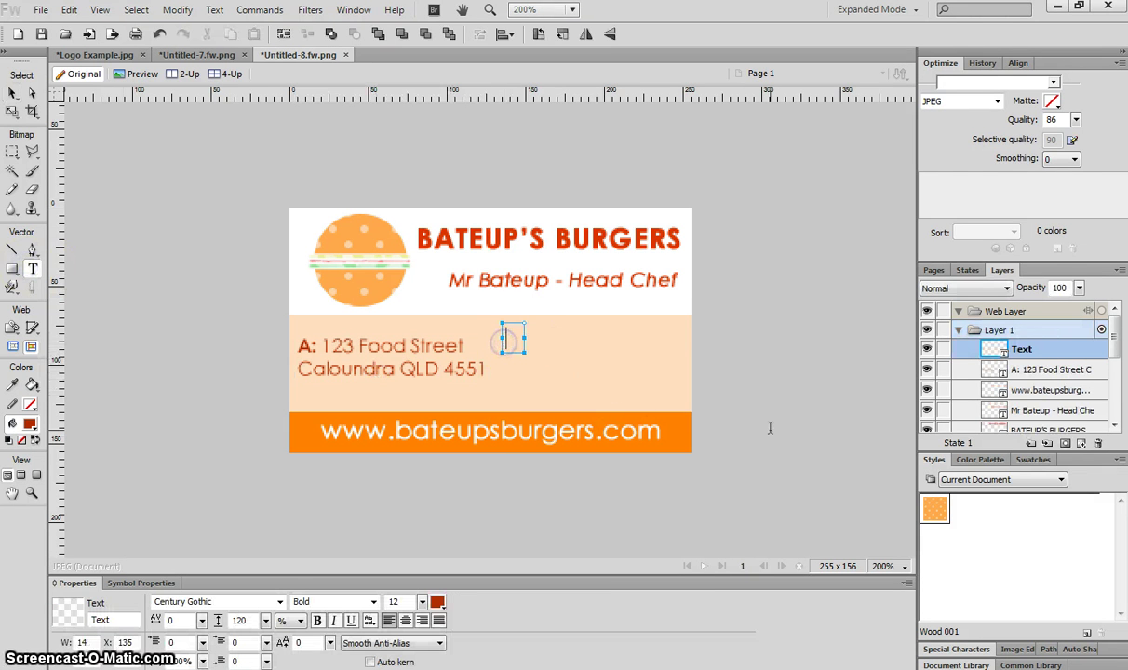
{"action": "type", "text": "P:"}
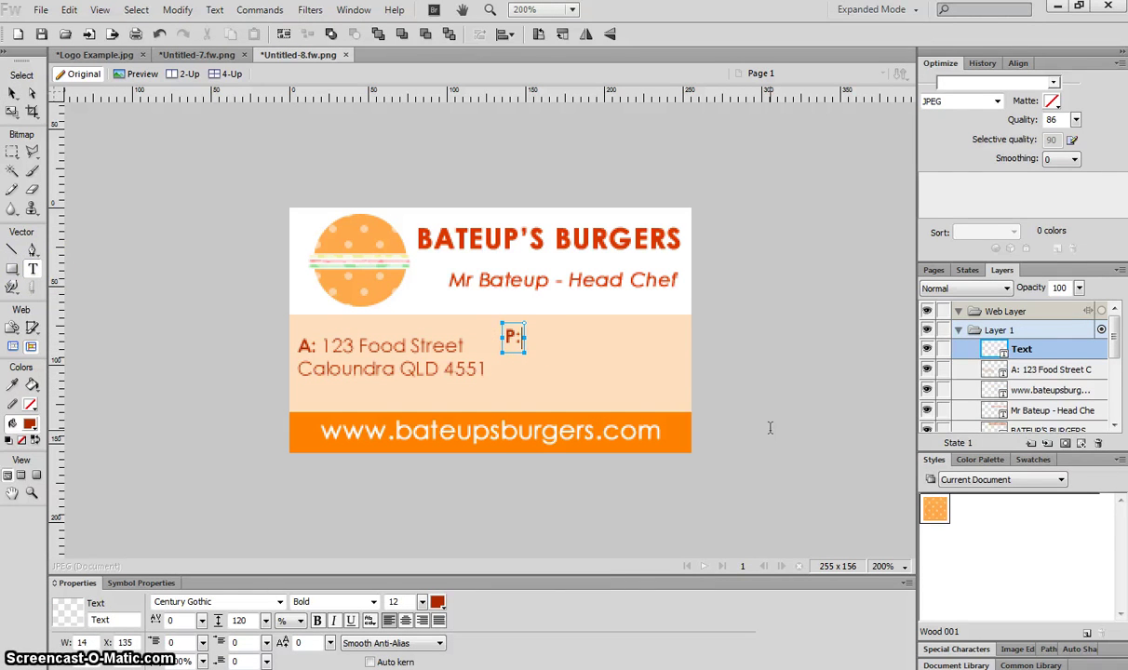
{"action": "left_click", "coordinate": [373, 602]}
{"action": "left_click", "coordinate": [311, 610]}
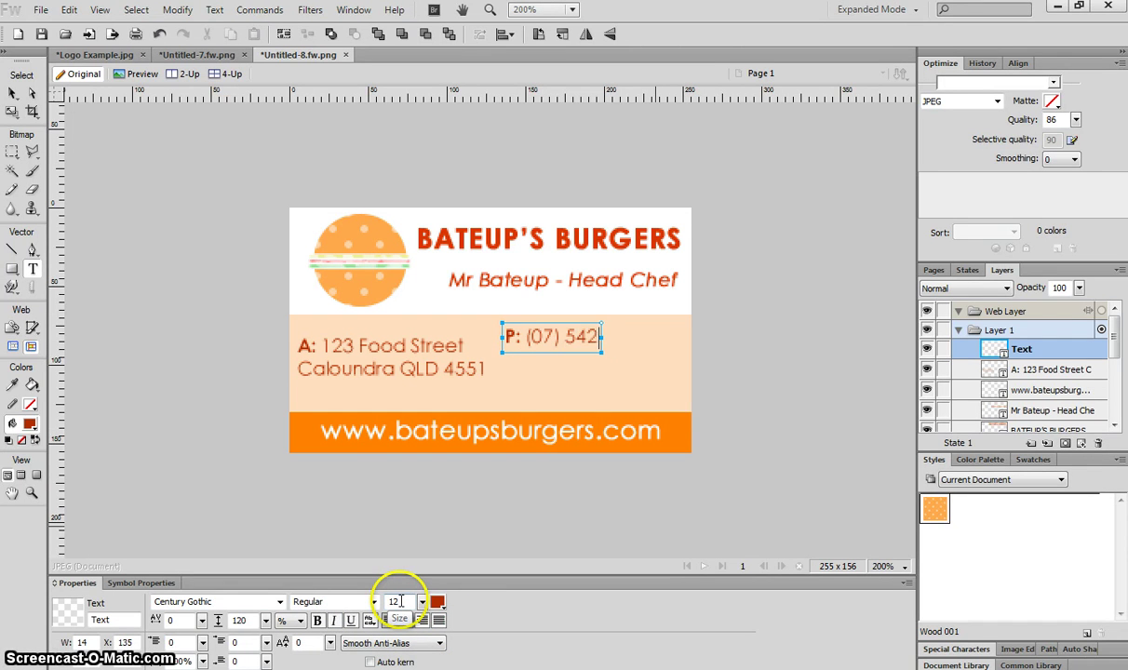
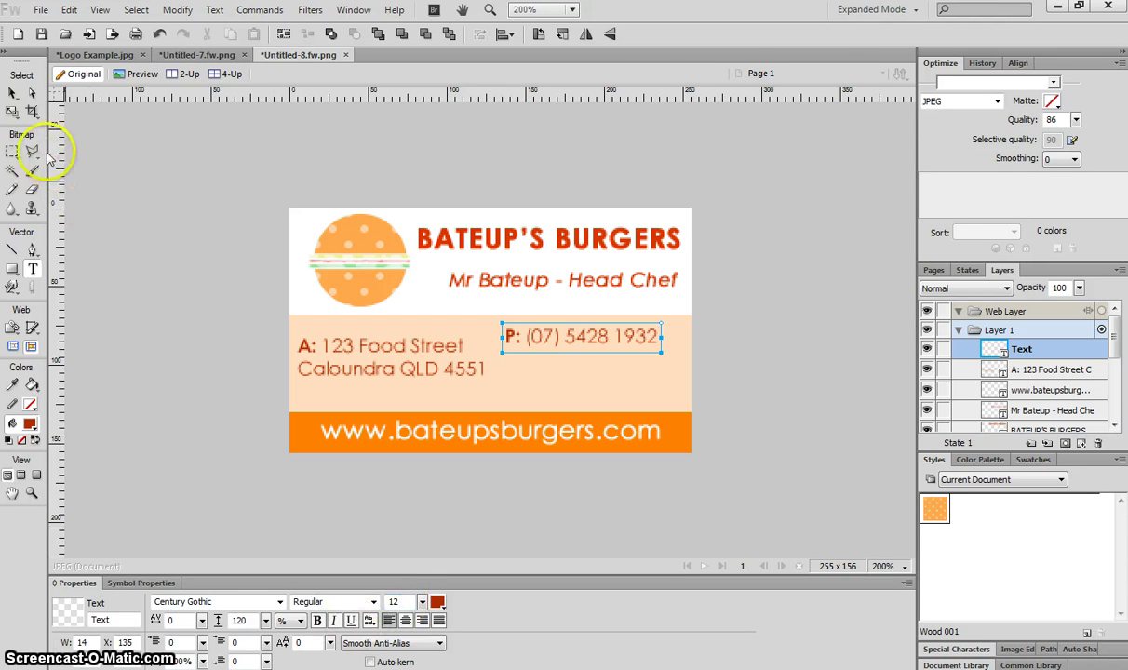
{"action": "left_click", "coordinate": [13, 93]}
{"action": "left_click_drag", "start_coordinate": [525, 320], "coordinate": [495, 371]}
Turn the copied line into an 'E:' line with the e-mail address, placed below the phone
{"action": "key", "text": "t"}
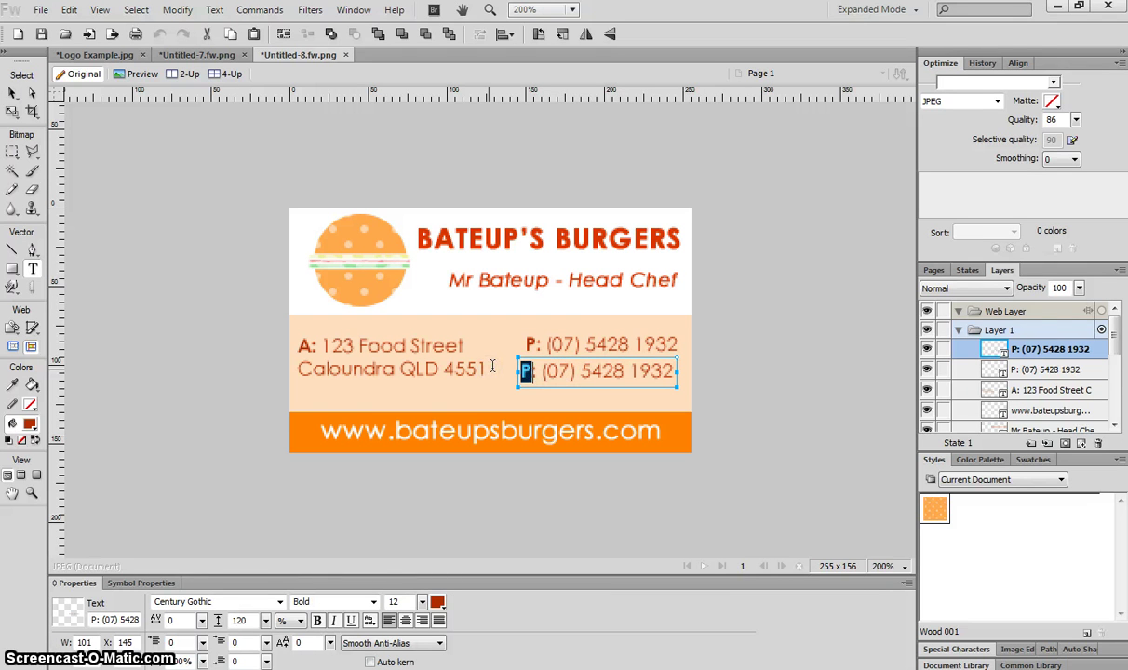
{"action": "type", "text": "E"}
{"action": "key", "text": "shift+End"}
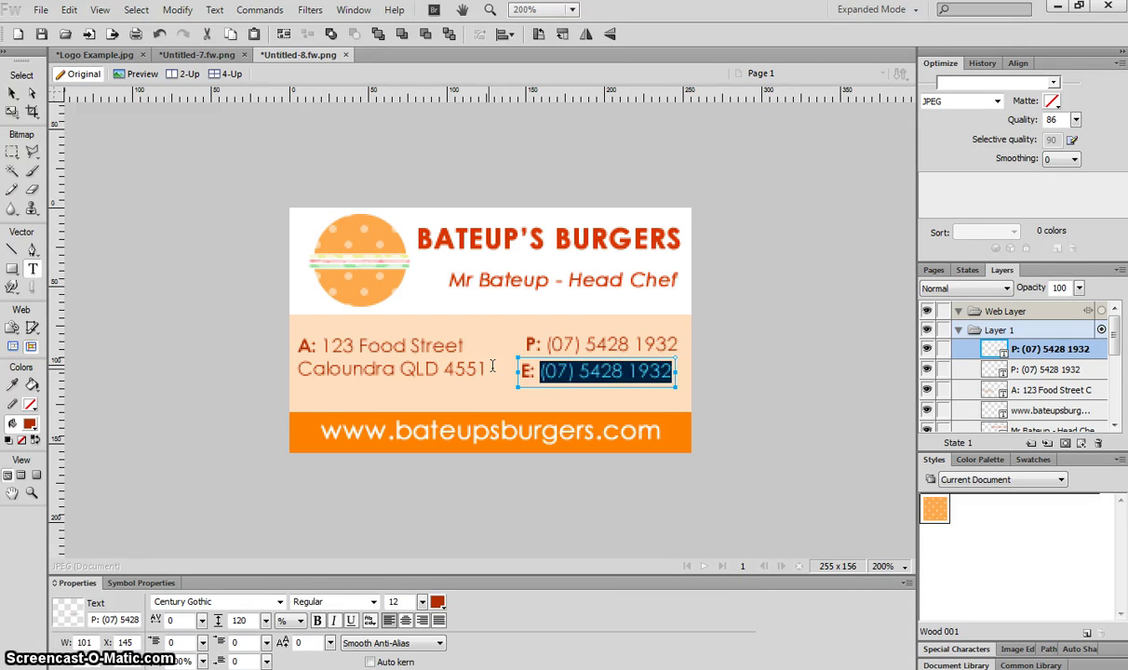
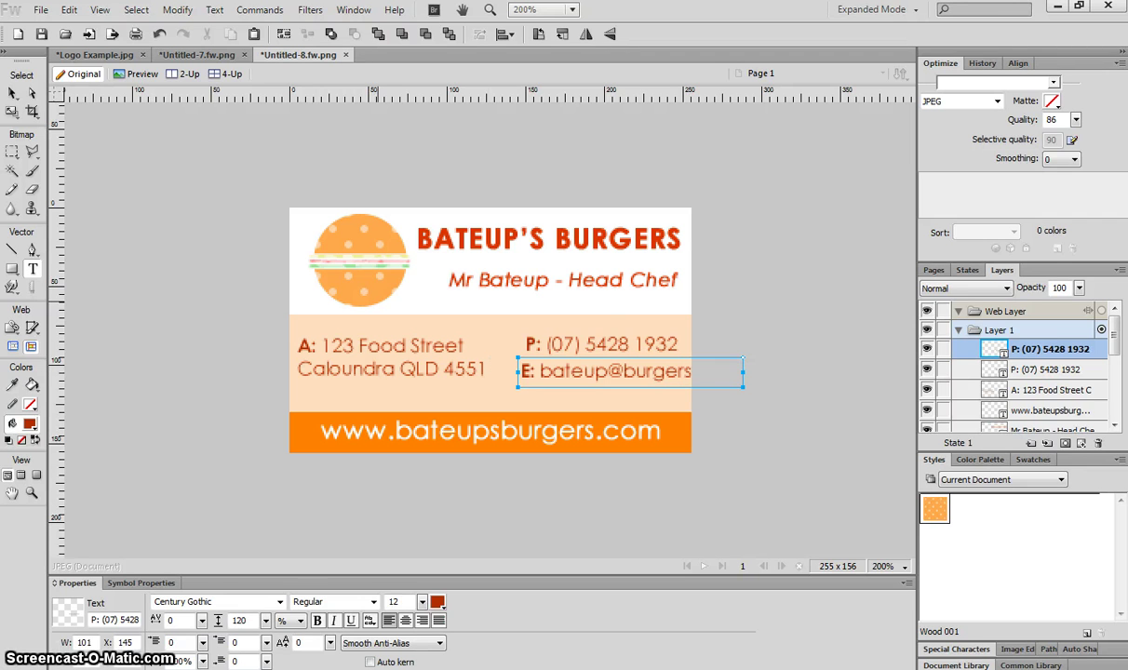
{"action": "left_click_drag", "start_coordinate": [12, 93], "coordinate": [158, 128]}
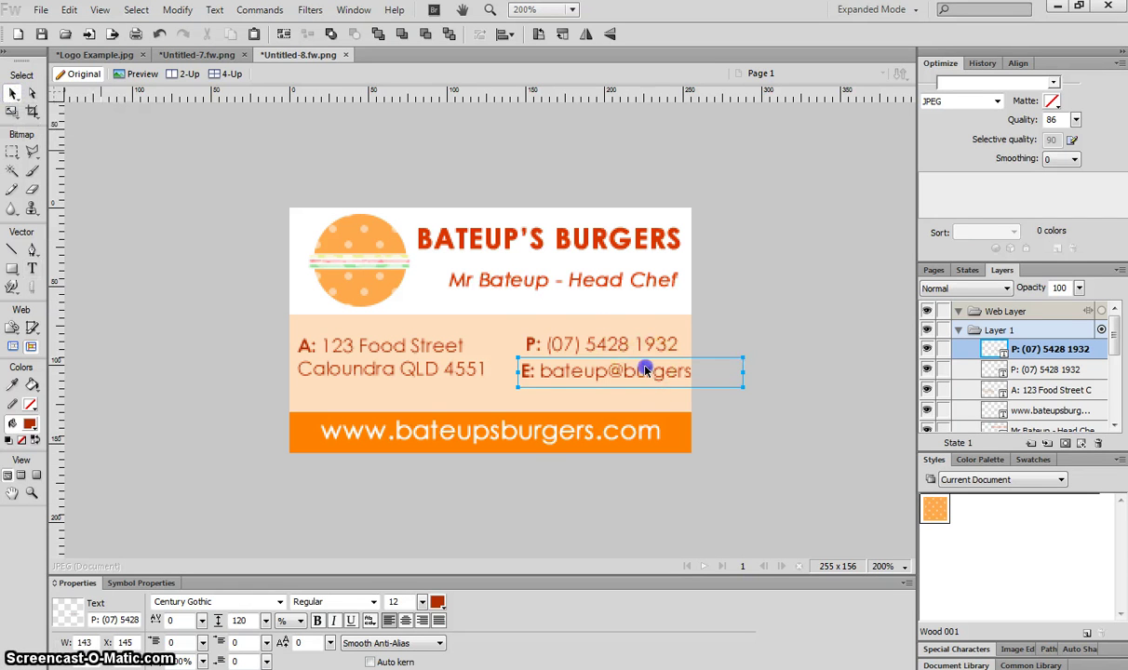
{"action": "left_click_drag", "start_coordinate": [649, 372], "coordinate": [597, 370]}
Shrink the font of the address, phone and e-mail lines and nudge the e-mail right
{"action": "left_click", "coordinate": [582, 354], "text": "shift"}
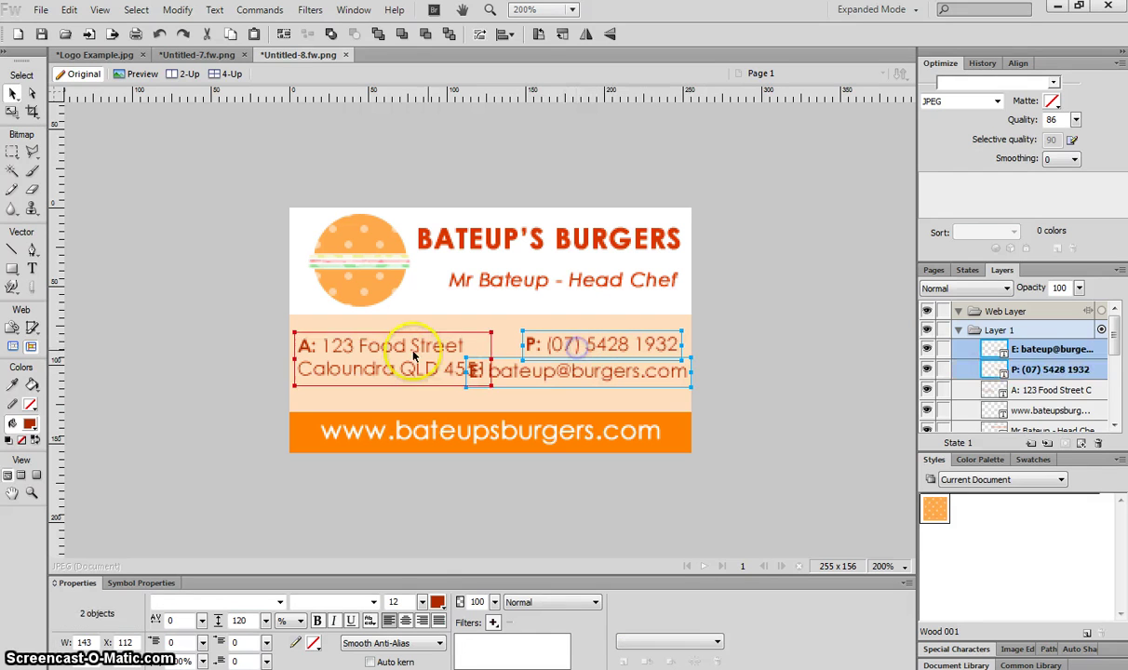
{"action": "left_click", "coordinate": [409, 353], "text": "shift"}
{"action": "left_click_drag", "start_coordinate": [422, 602], "coordinate": [423, 603]}
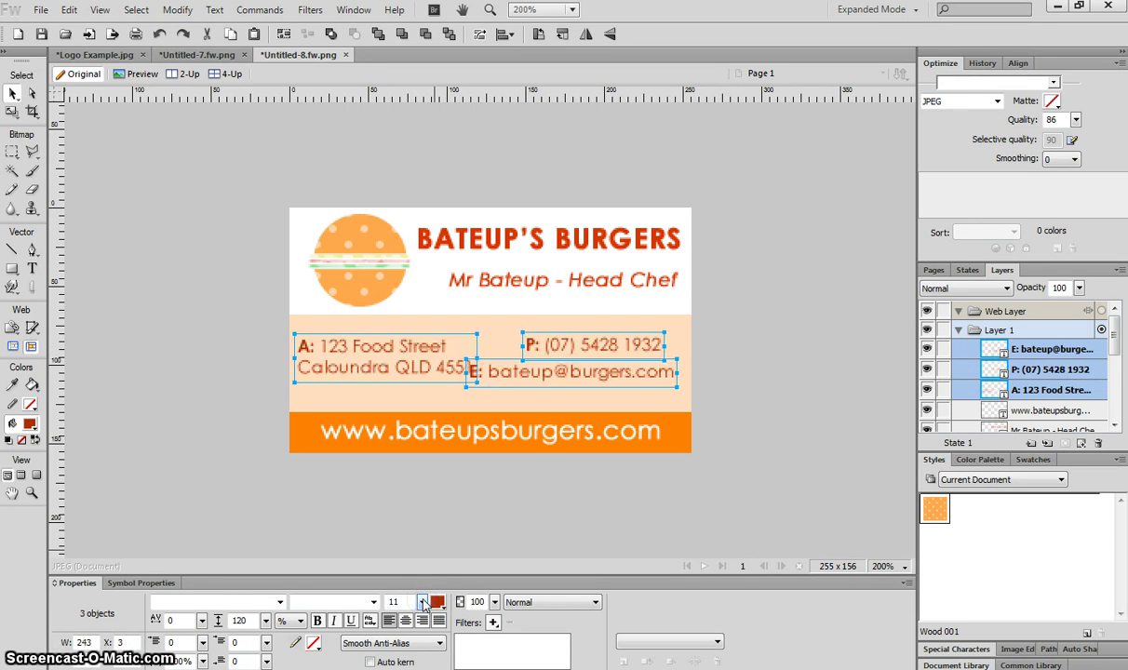
{"action": "left_click", "coordinate": [761, 384]}
{"action": "left_click_drag", "start_coordinate": [621, 370], "coordinate": [630, 369]}
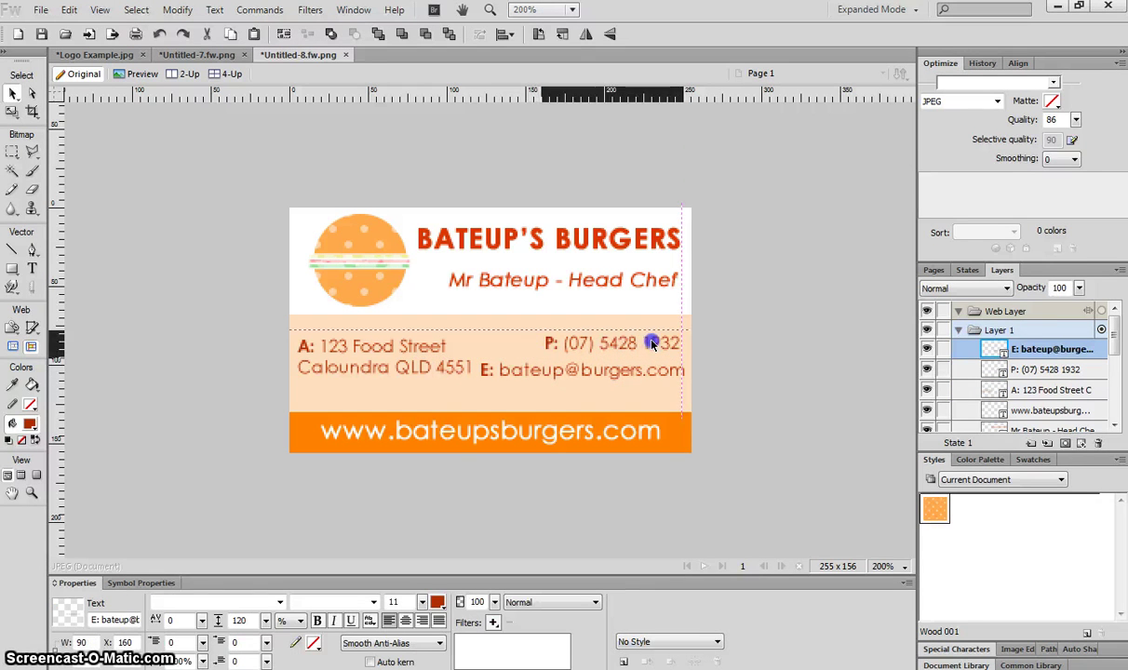
Set the address, phone and e-mail text to font size 10
{"action": "left_click", "coordinate": [652, 343]}
{"action": "left_click", "coordinate": [437, 351]}
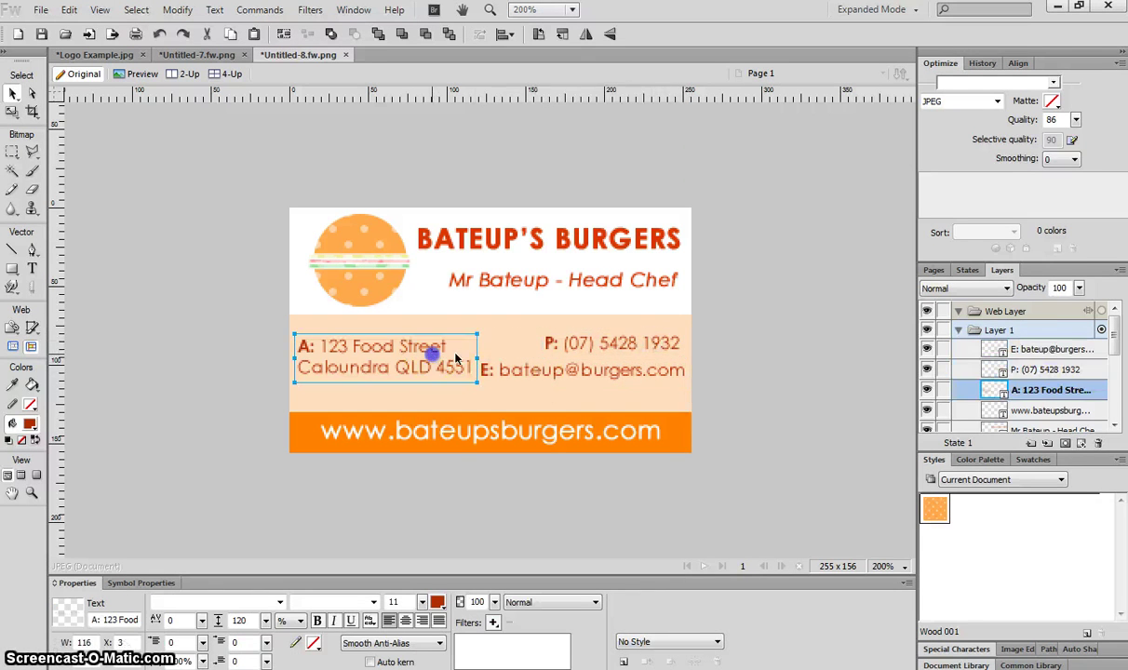
{"action": "left_click", "coordinate": [558, 369], "text": "shift"}
{"action": "left_click", "coordinate": [596, 344], "text": "shift"}
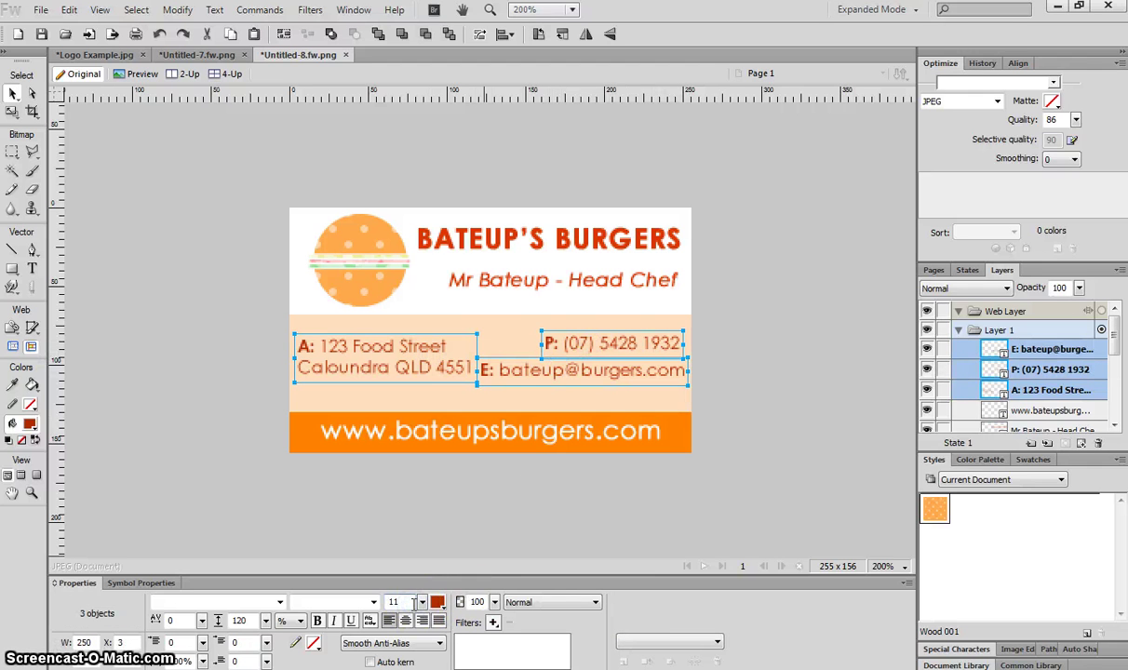
{"action": "left_click", "coordinate": [414, 603]}
{"action": "type", "text": "10"}
{"action": "key", "text": "Return"}
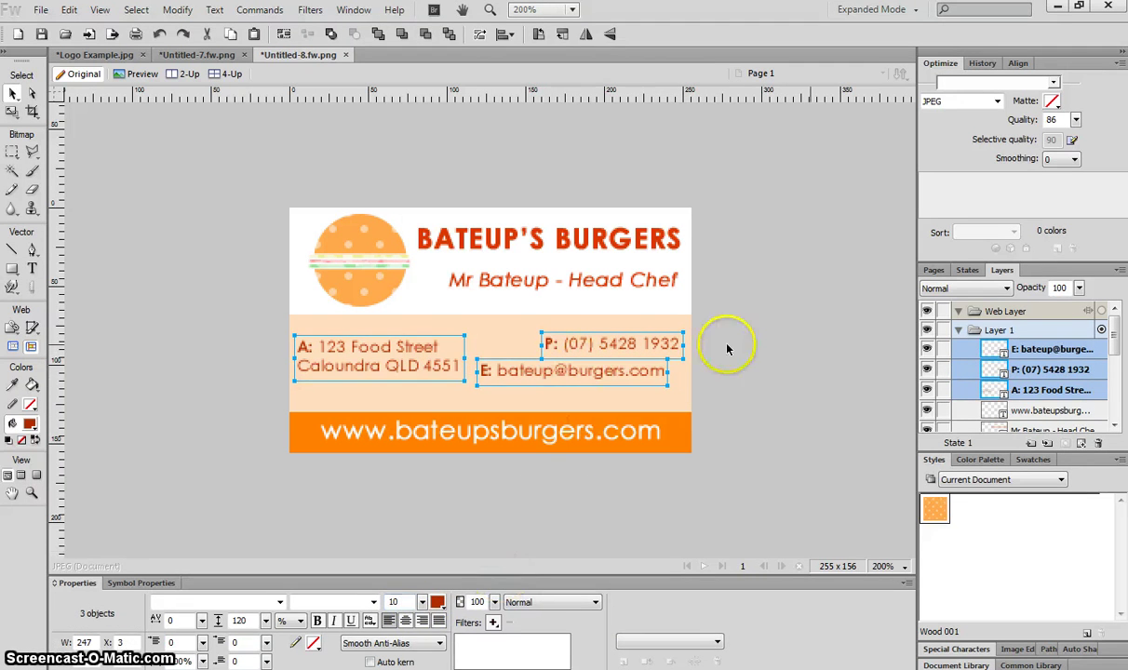
{"action": "left_click", "coordinate": [725, 342]}
Align the phone and e-mail lines in a left-edged column level with the address
{"action": "left_click_drag", "start_coordinate": [584, 372], "coordinate": [632, 377]}
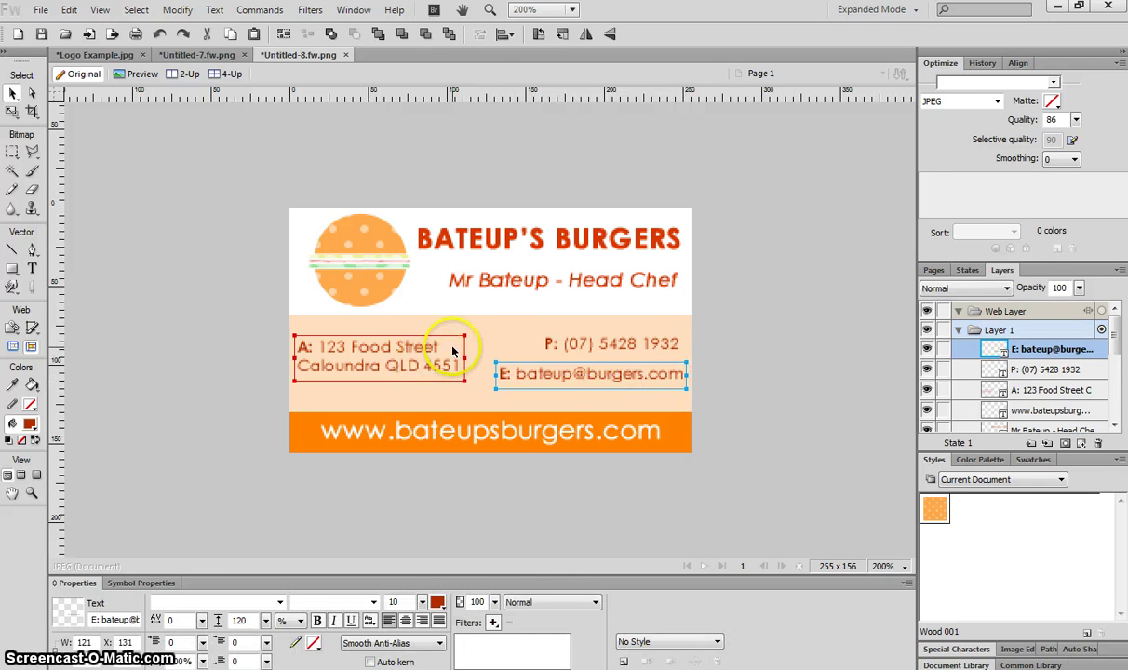
{"action": "left_click_drag", "start_coordinate": [453, 357], "coordinate": [441, 368]}
{"action": "left_click_drag", "start_coordinate": [601, 342], "coordinate": [562, 348]}
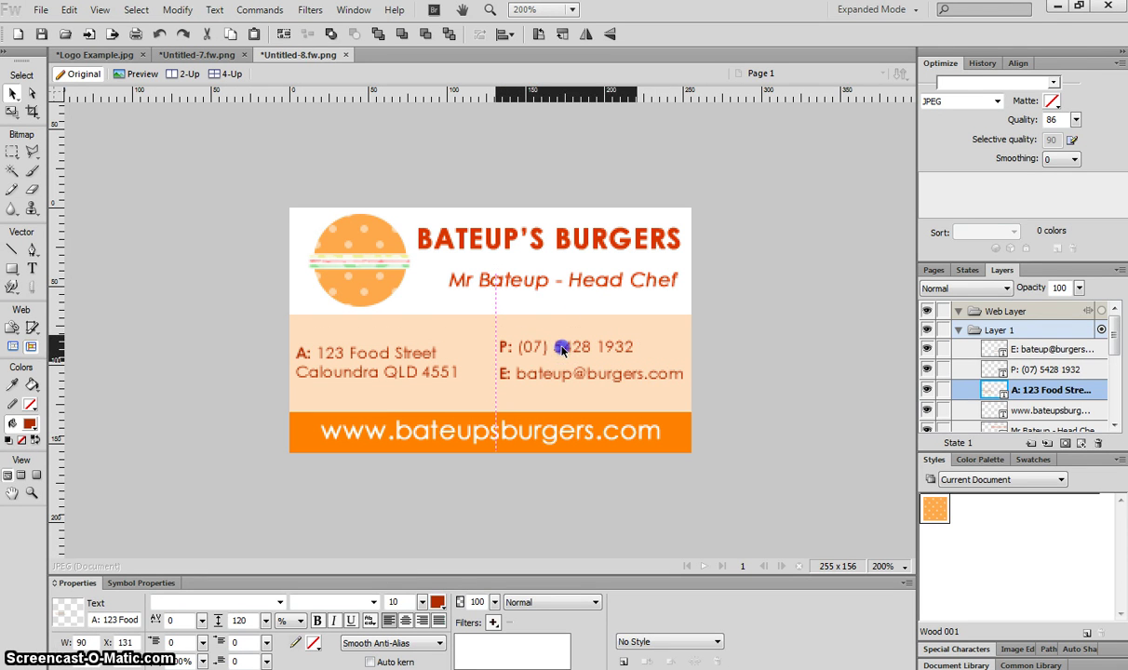
{"action": "left_click", "coordinate": [561, 349]}
{"action": "left_click", "coordinate": [562, 372], "text": "shift"}
{"action": "left_click_drag", "start_coordinate": [562, 377], "coordinate": [564, 382]}
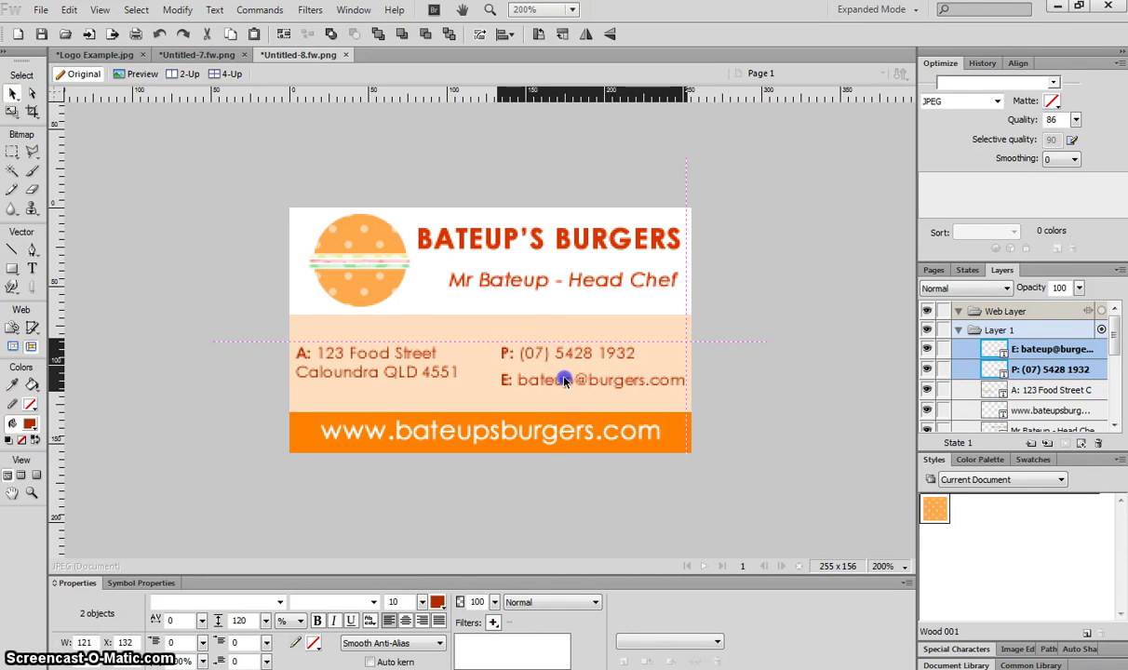
Draw a horizontal line across the peach band's top, coloured red-orange sampled from the title
{"action": "left_click", "coordinate": [252, 348]}
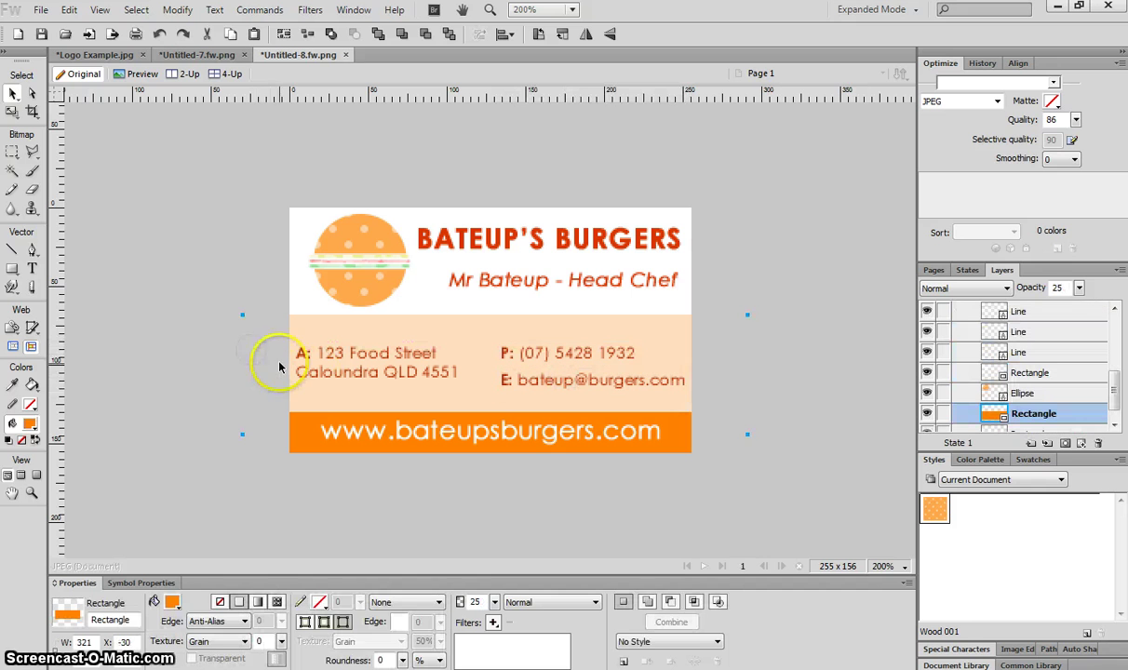
{"action": "left_click", "coordinate": [12, 249]}
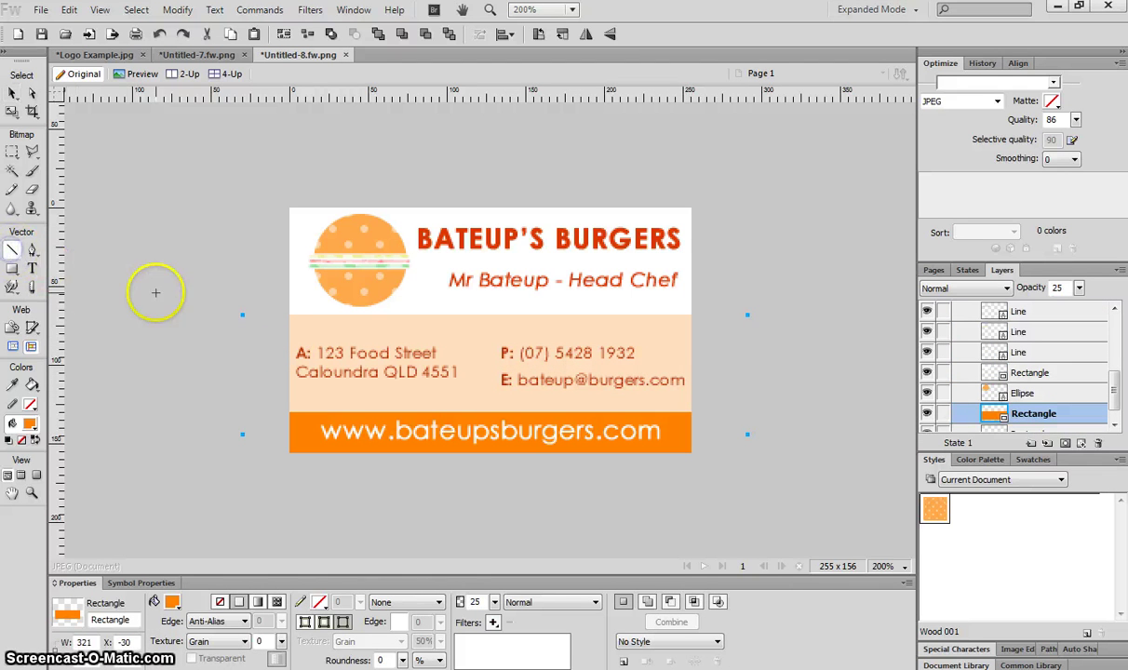
{"action": "left_click_drag", "start_coordinate": [273, 314], "coordinate": [728, 320]}
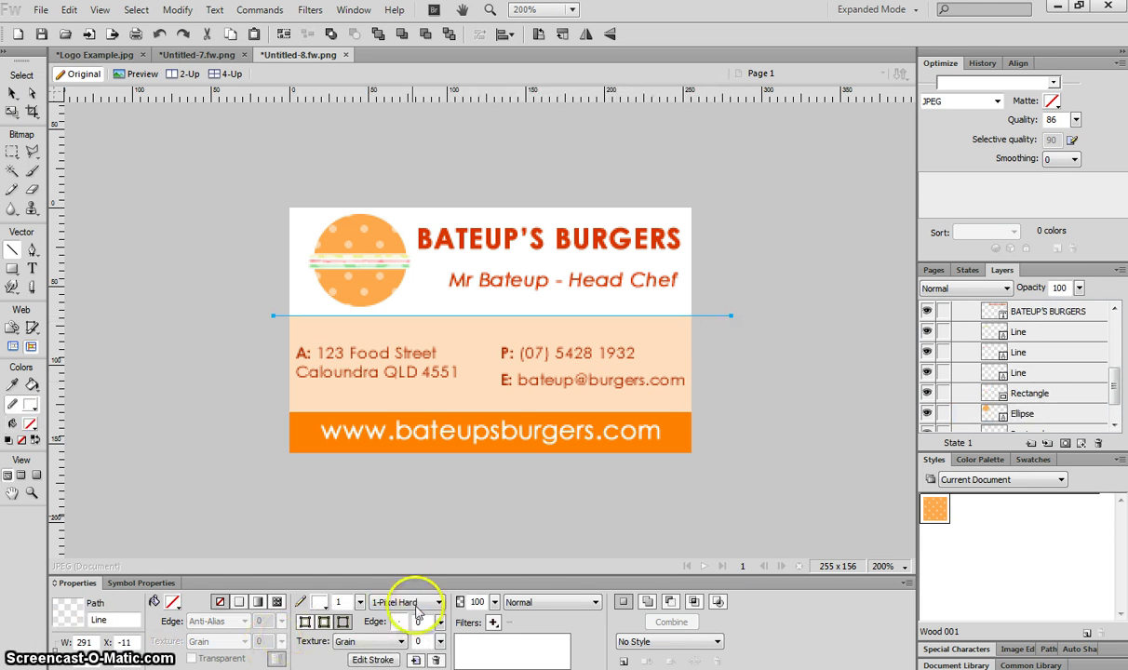
{"action": "left_click", "coordinate": [319, 602]}
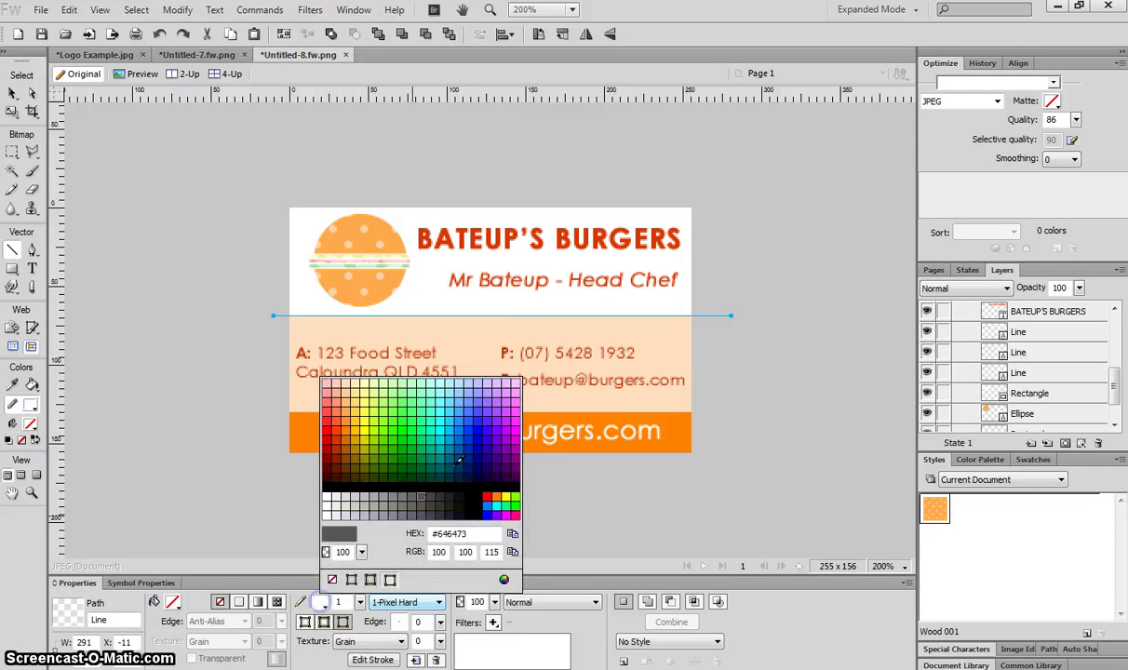
{"action": "left_click", "coordinate": [507, 239]}
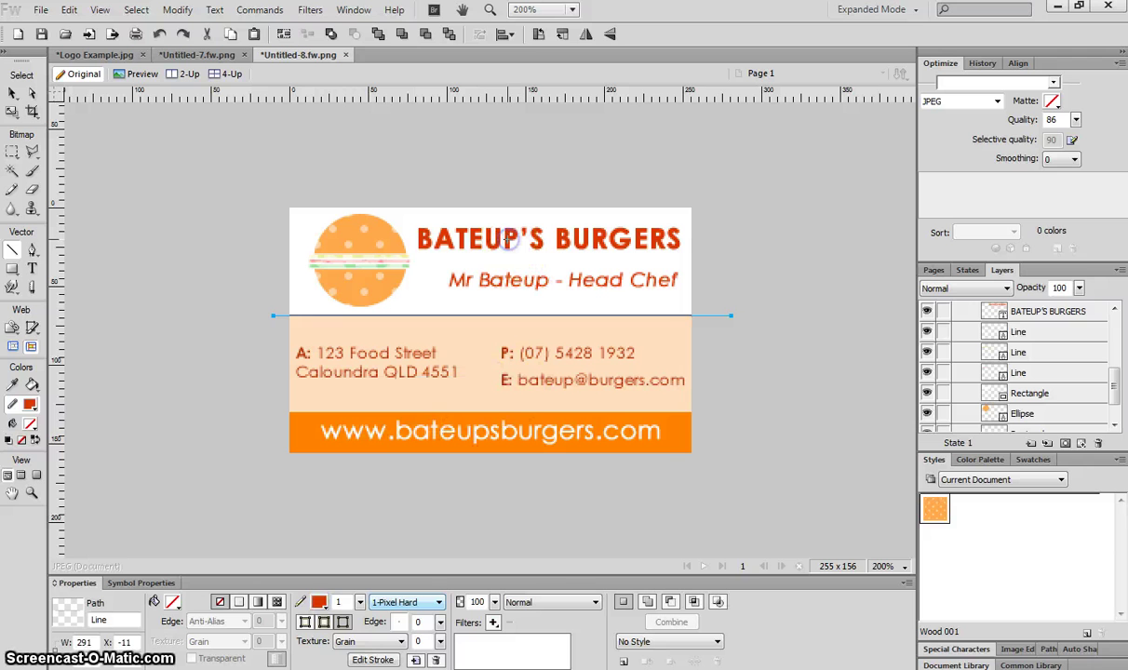
Set the horizontal divider line's opacity to 50%
{"action": "left_click", "coordinate": [12, 93]}
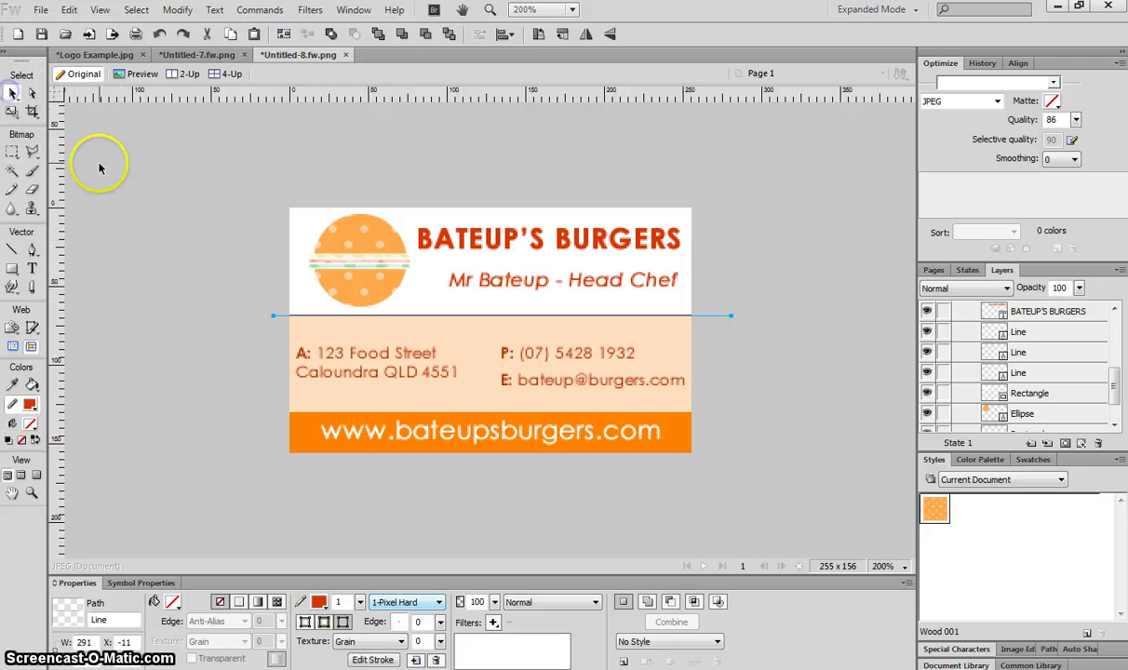
{"action": "left_click", "coordinate": [128, 206]}
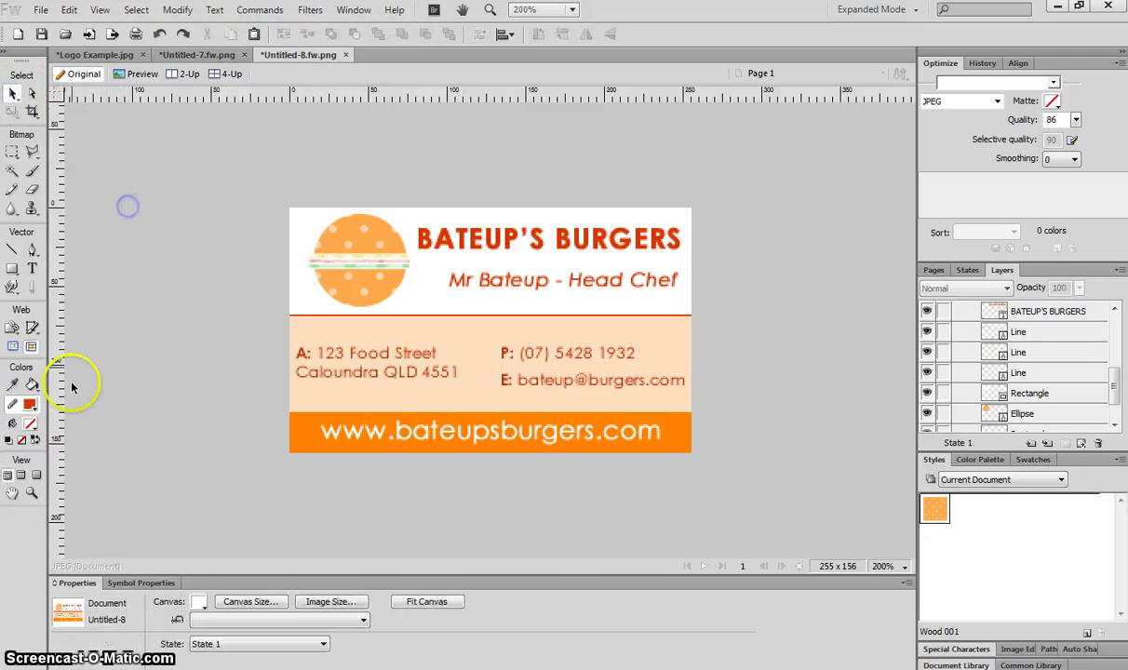
{"action": "left_click", "coordinate": [436, 316]}
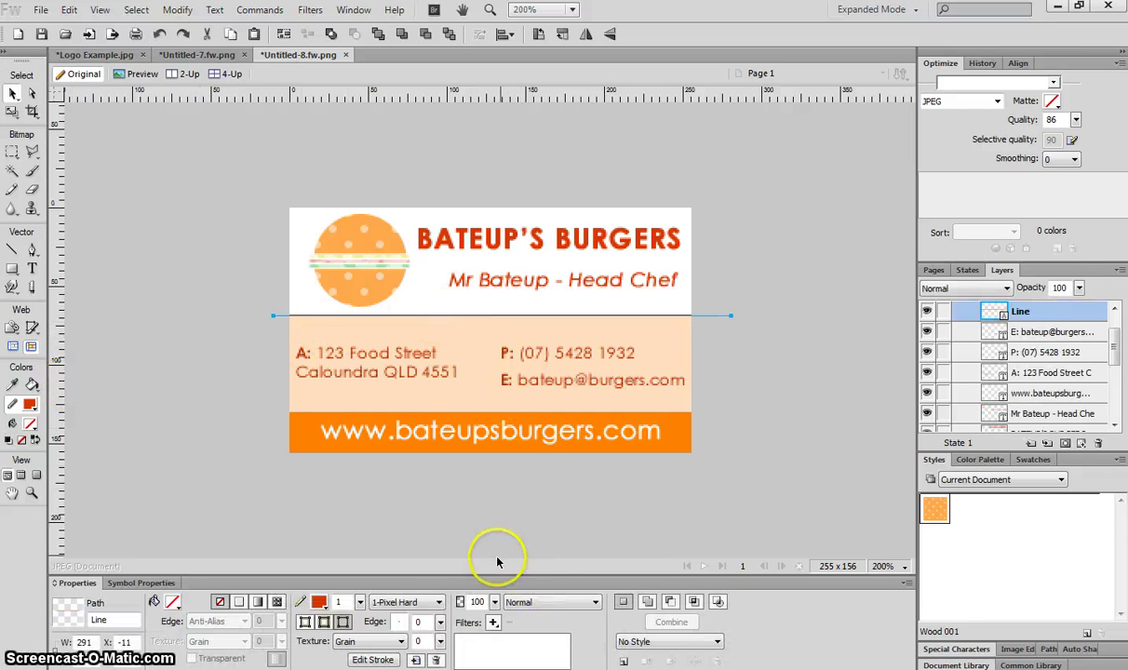
{"action": "left_click_drag", "start_coordinate": [494, 602], "coordinate": [505, 628]}
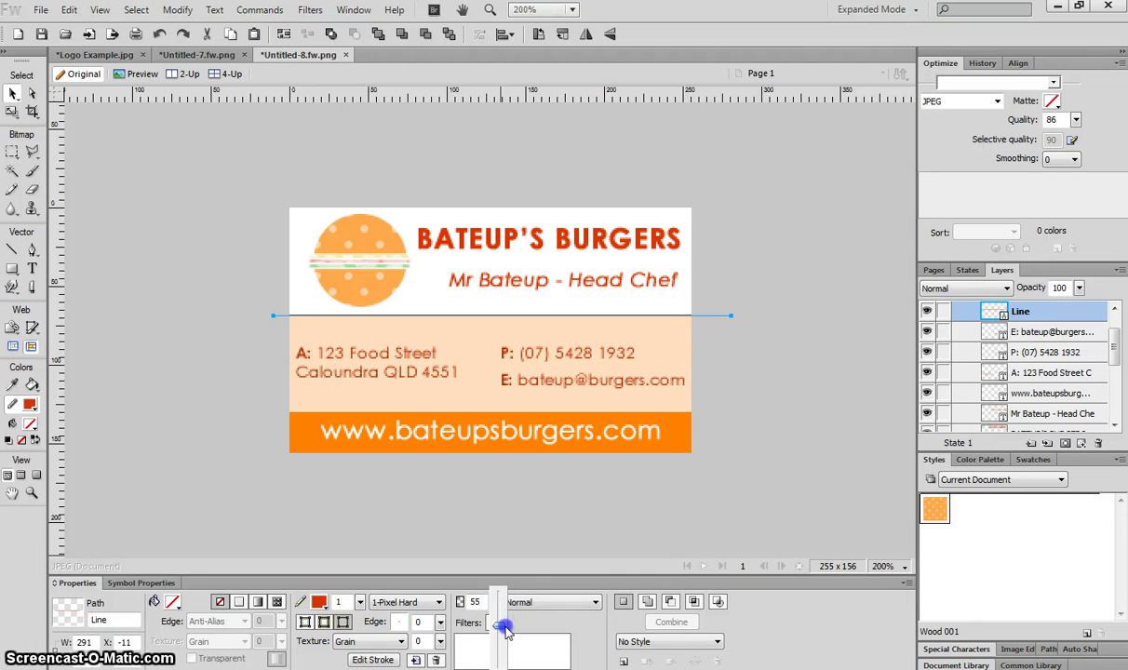
{"action": "left_click", "coordinate": [156, 403]}
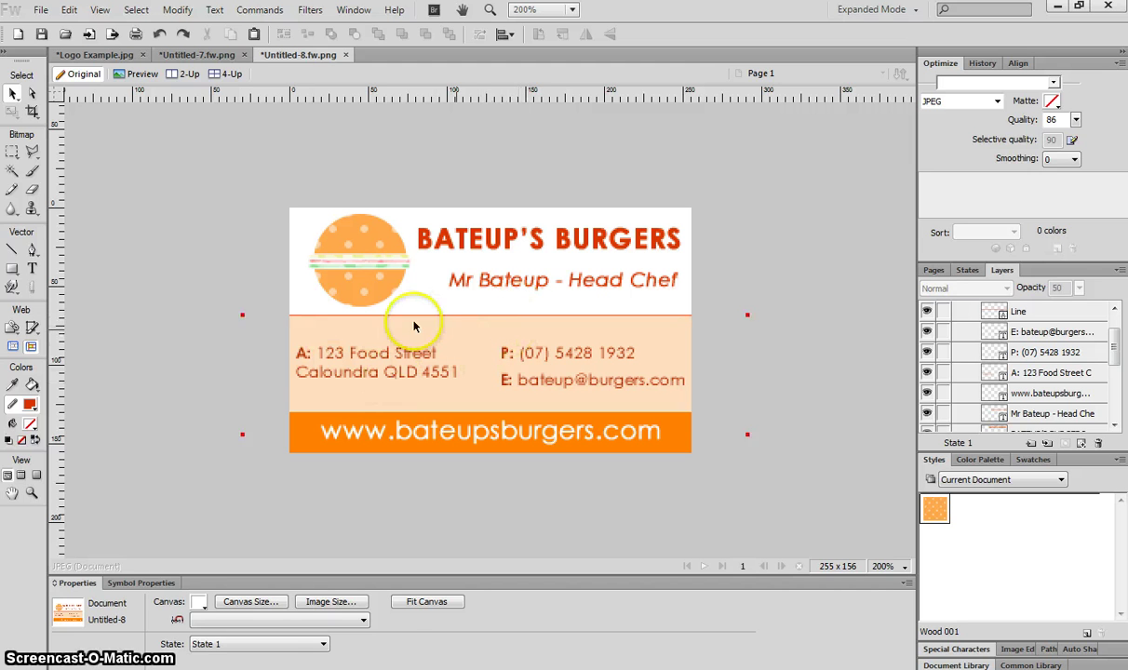
{"action": "left_click", "coordinate": [12, 250]}
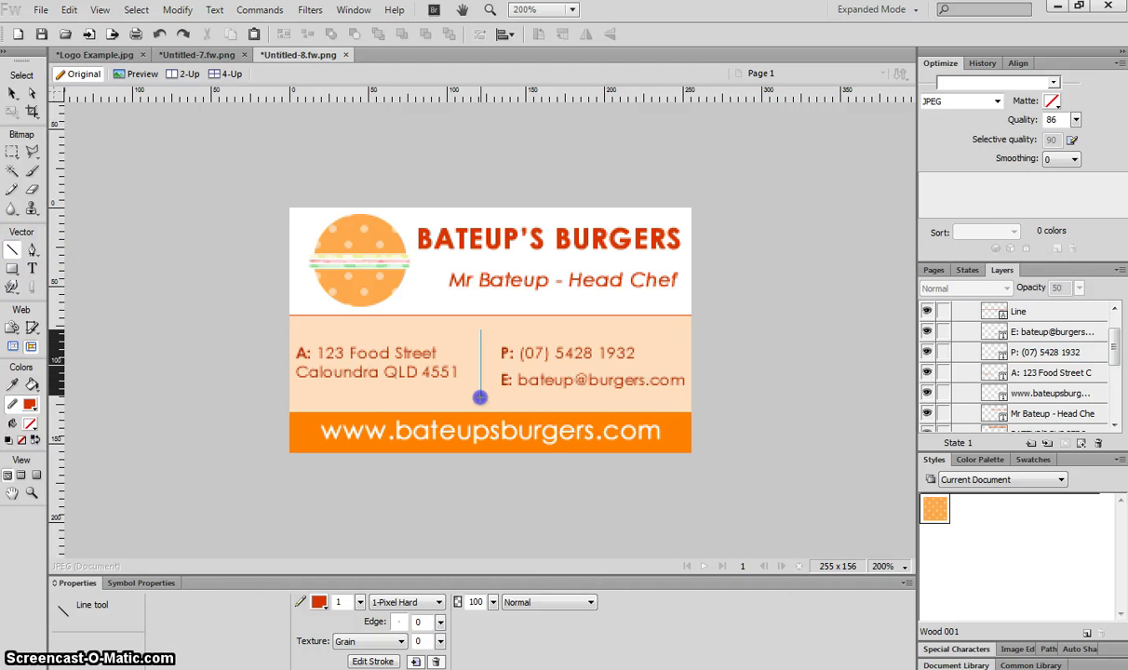
Draw a vertical divider between the address and the phone and e-mail lines at 50% opacity
{"action": "left_click_drag", "start_coordinate": [480, 397], "coordinate": [480, 396]}
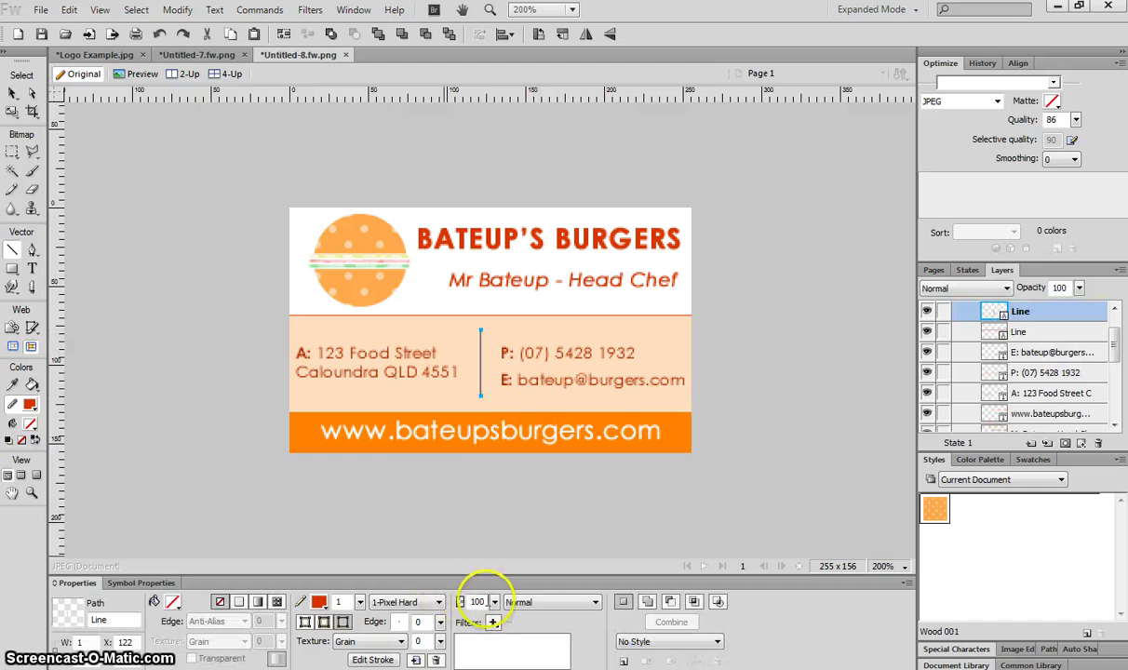
{"action": "left_click_drag", "start_coordinate": [499, 604], "coordinate": [504, 624]}
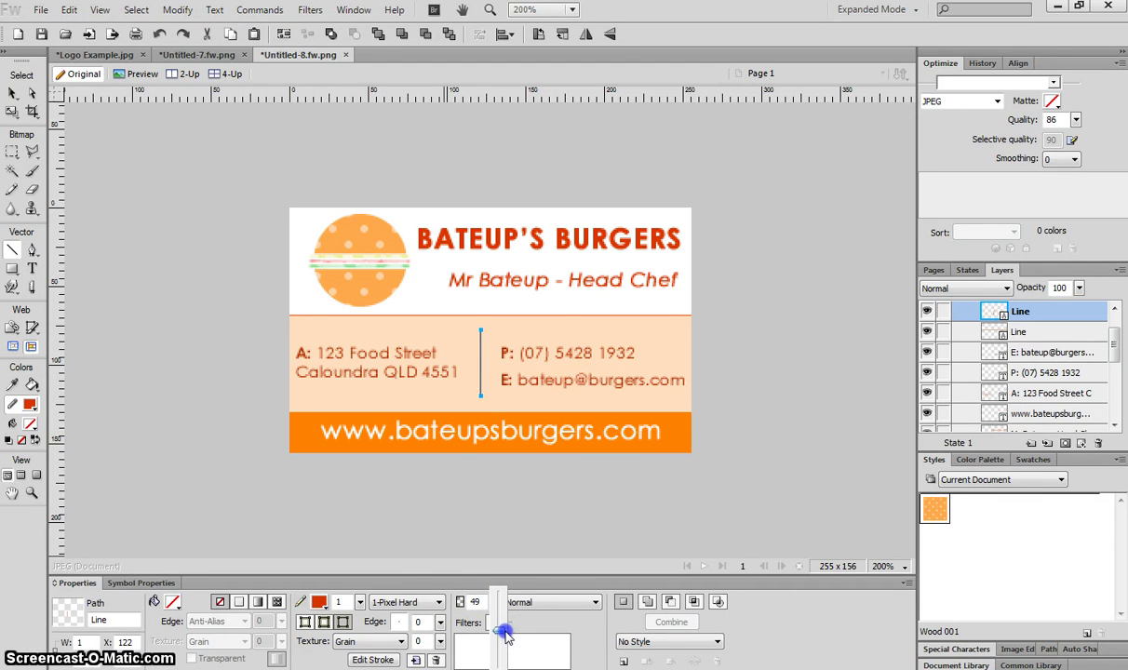
{"action": "left_click_drag", "start_coordinate": [506, 636], "coordinate": [501, 628]}
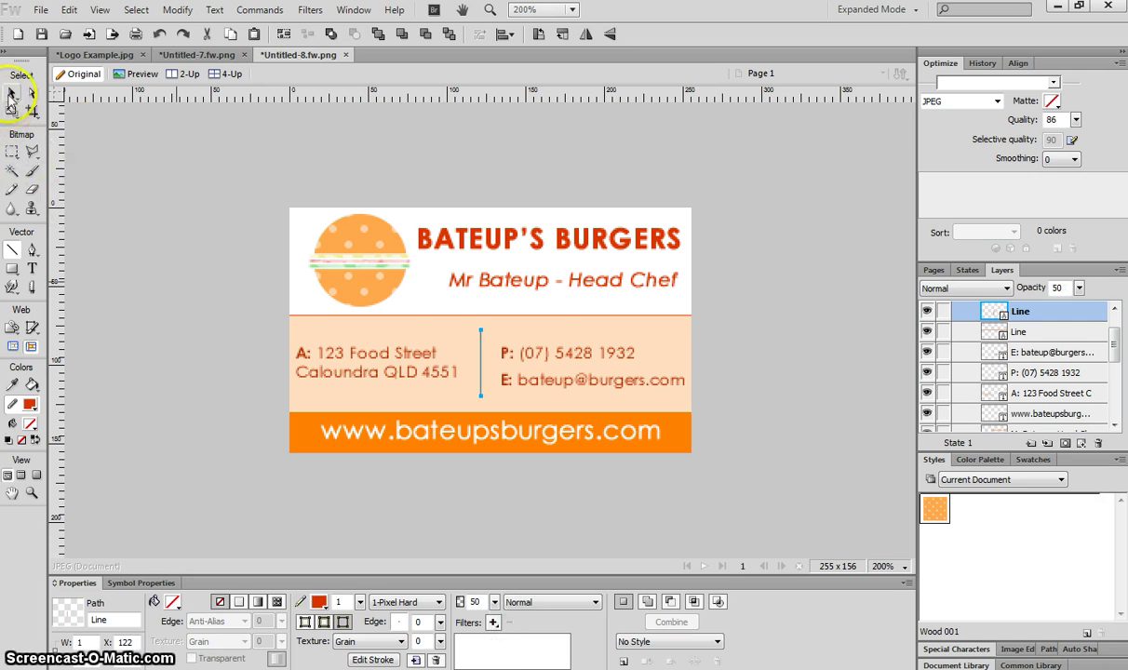
{"action": "left_click", "coordinate": [12, 93]}
{"action": "left_click", "coordinate": [200, 197]}
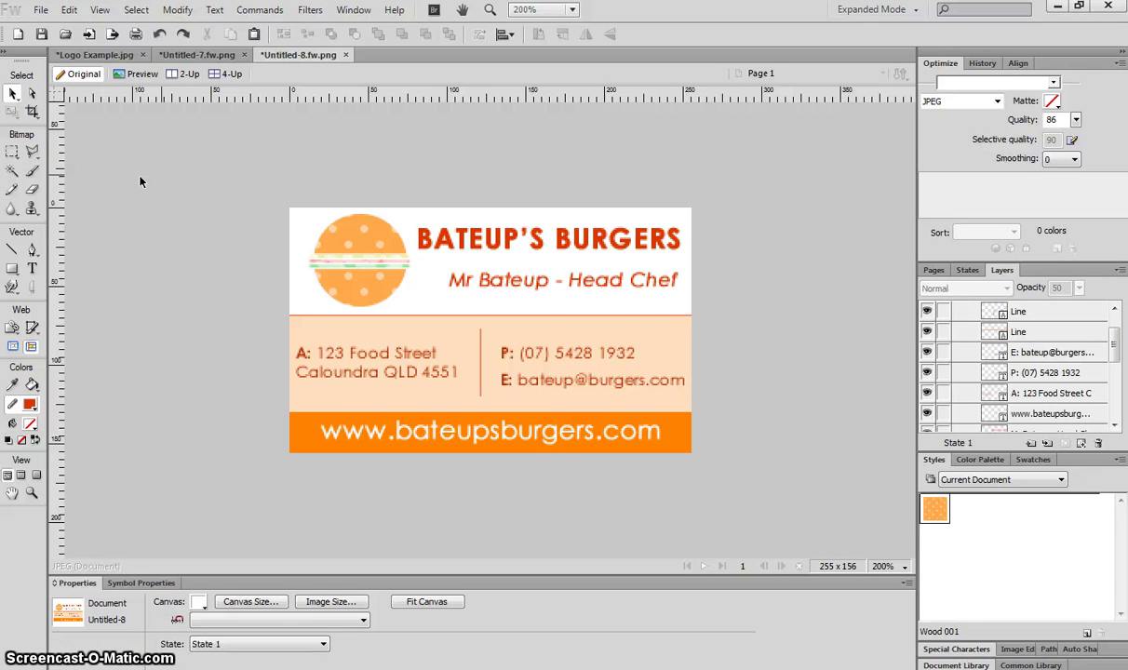
Check the title, name, address, e-mail, peach band and website text by selecting each in turn
{"action": "left_click", "coordinate": [478, 241]}
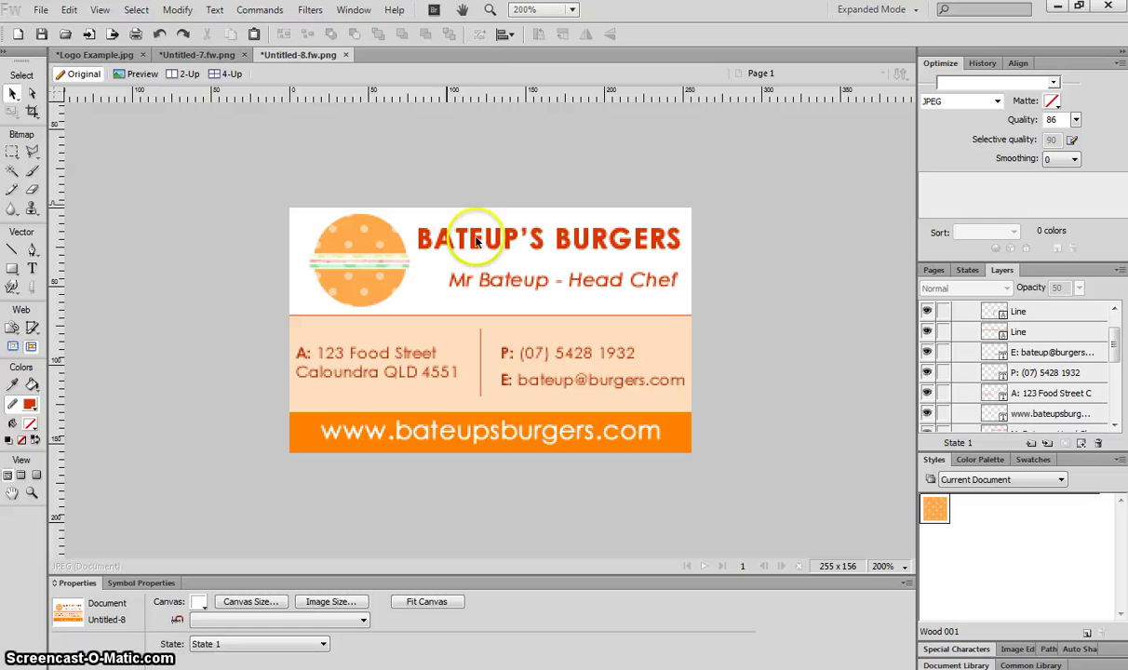
{"action": "left_click", "coordinate": [523, 280]}
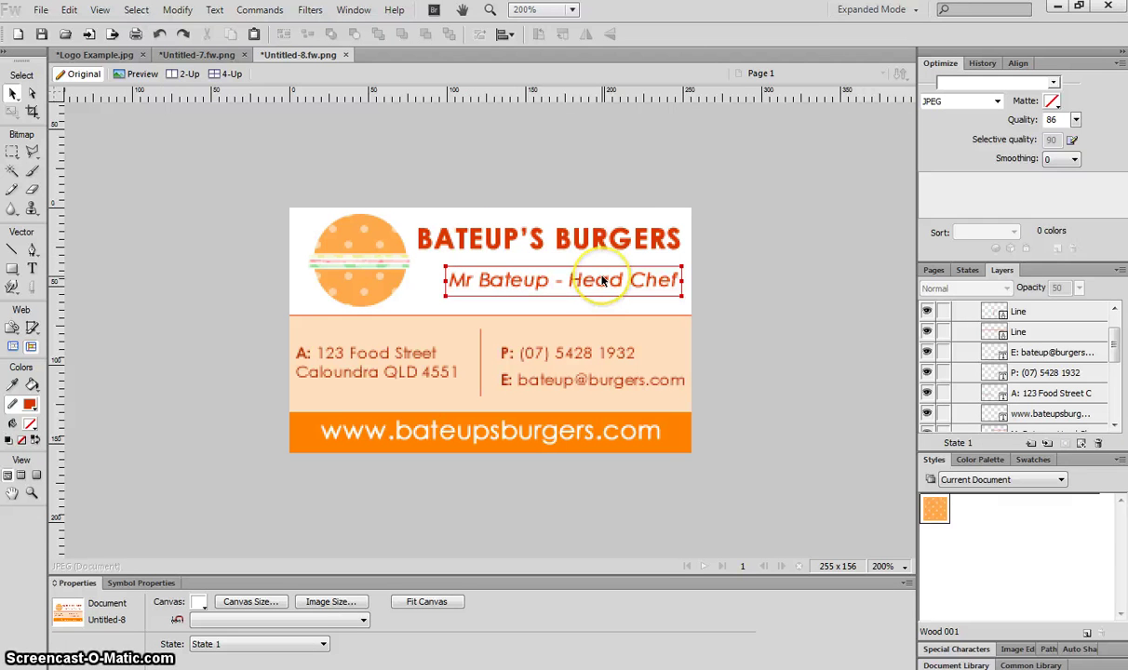
{"action": "left_click", "coordinate": [493, 135]}
{"action": "left_click", "coordinate": [403, 377]}
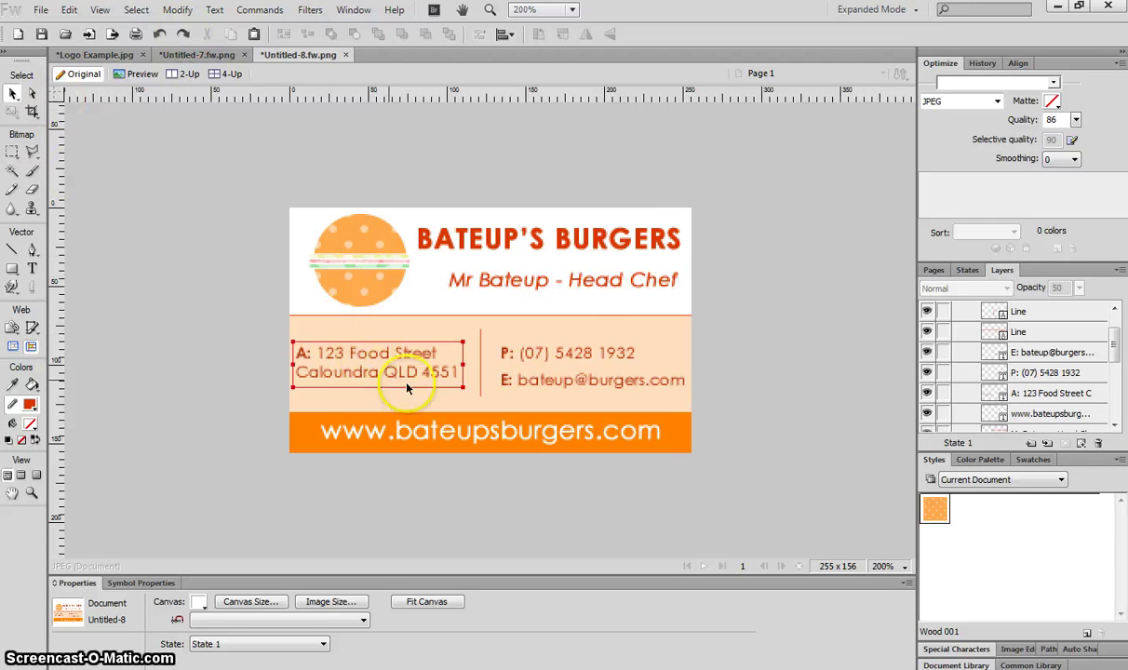
{"action": "left_click", "coordinate": [512, 380]}
{"action": "left_click", "coordinate": [461, 365]}
{"action": "left_click", "coordinate": [428, 439]}
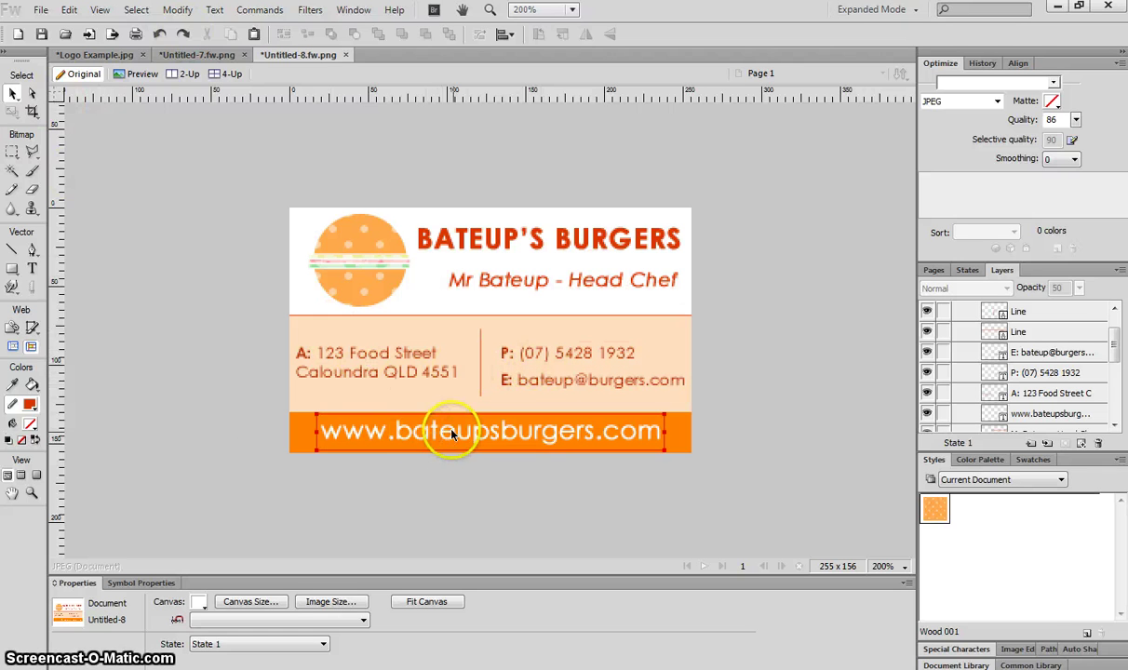
{"action": "left_click", "coordinate": [688, 361]}
{"action": "left_click", "coordinate": [790, 251]}
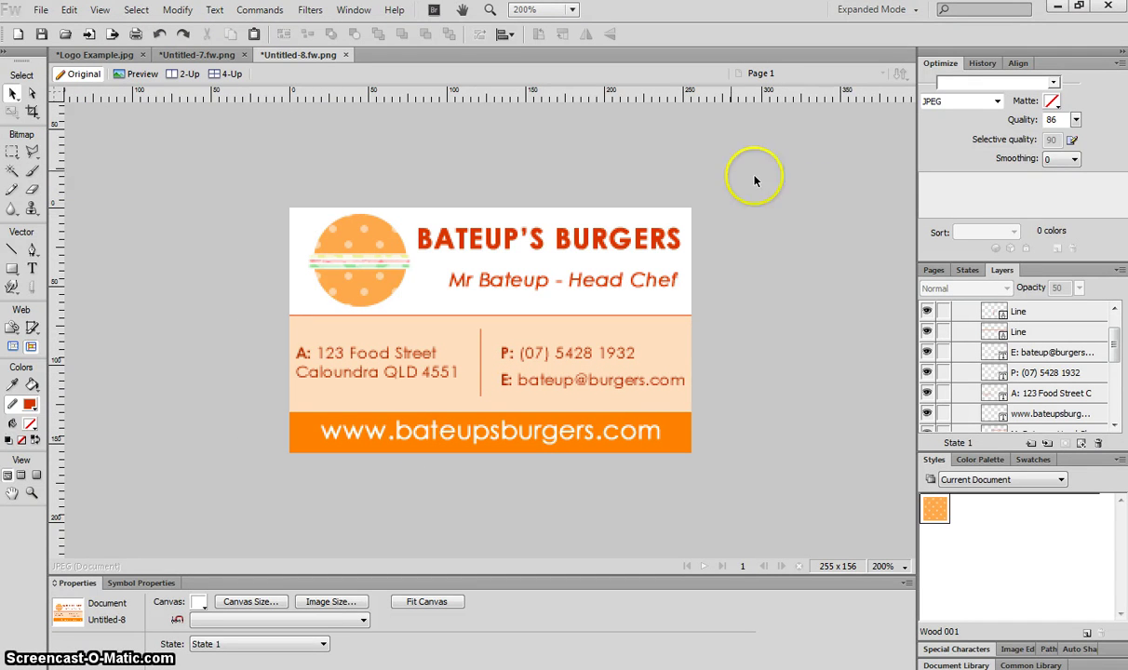
{"action": "left_click", "coordinate": [41, 9]}
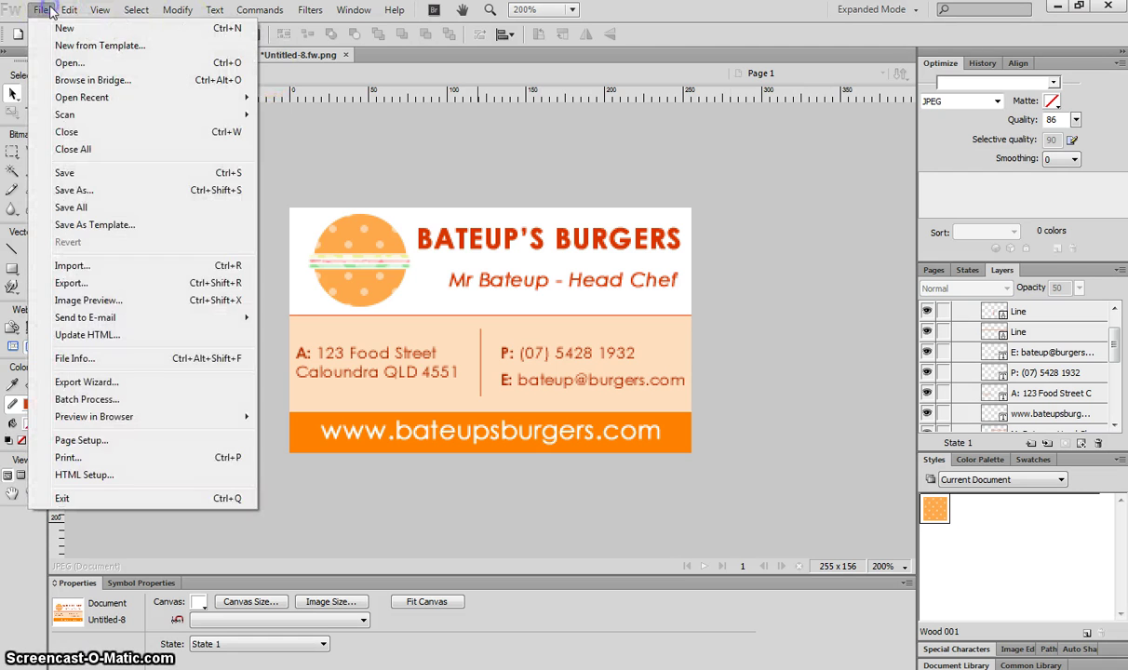
Save the card as a JPEG named 'Business Card.jpg'
{"action": "left_click", "coordinate": [105, 192]}
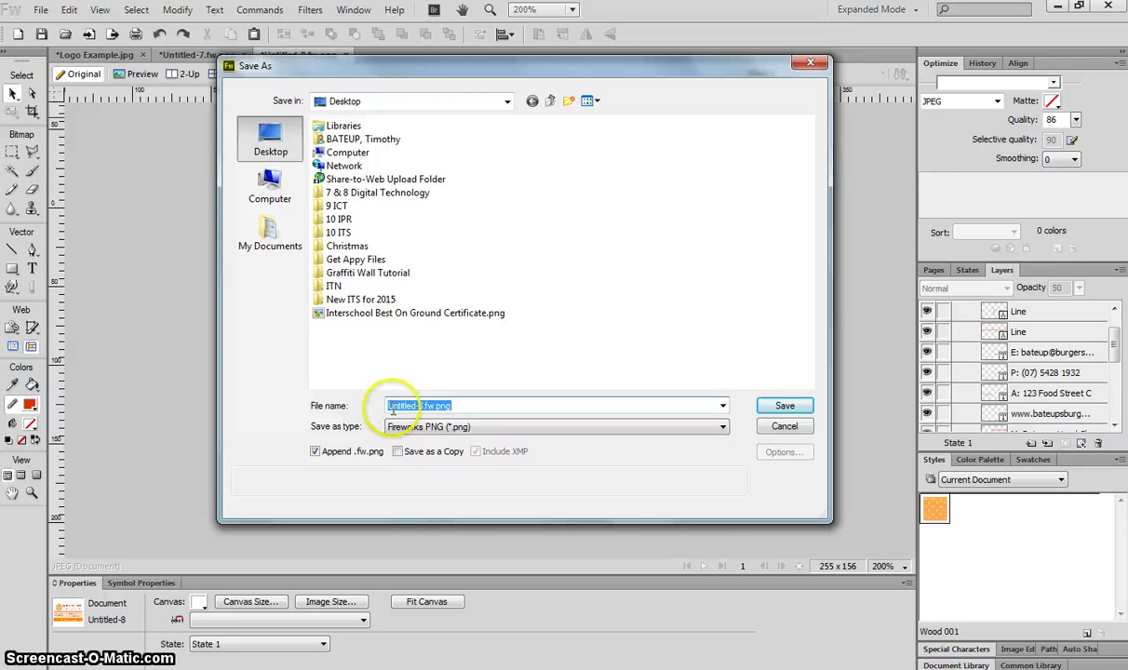
{"action": "left_click", "coordinate": [404, 426]}
{"action": "left_click", "coordinate": [470, 486]}
{"action": "double_click", "coordinate": [450, 404]}
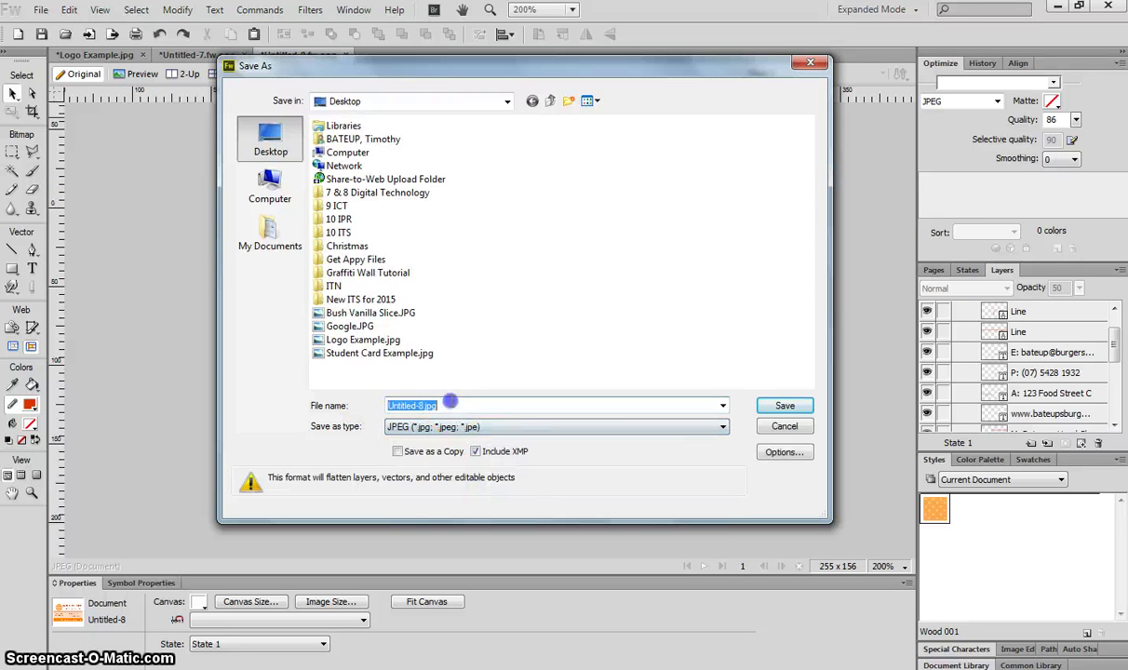
{"action": "type", "text": "Business Car"}
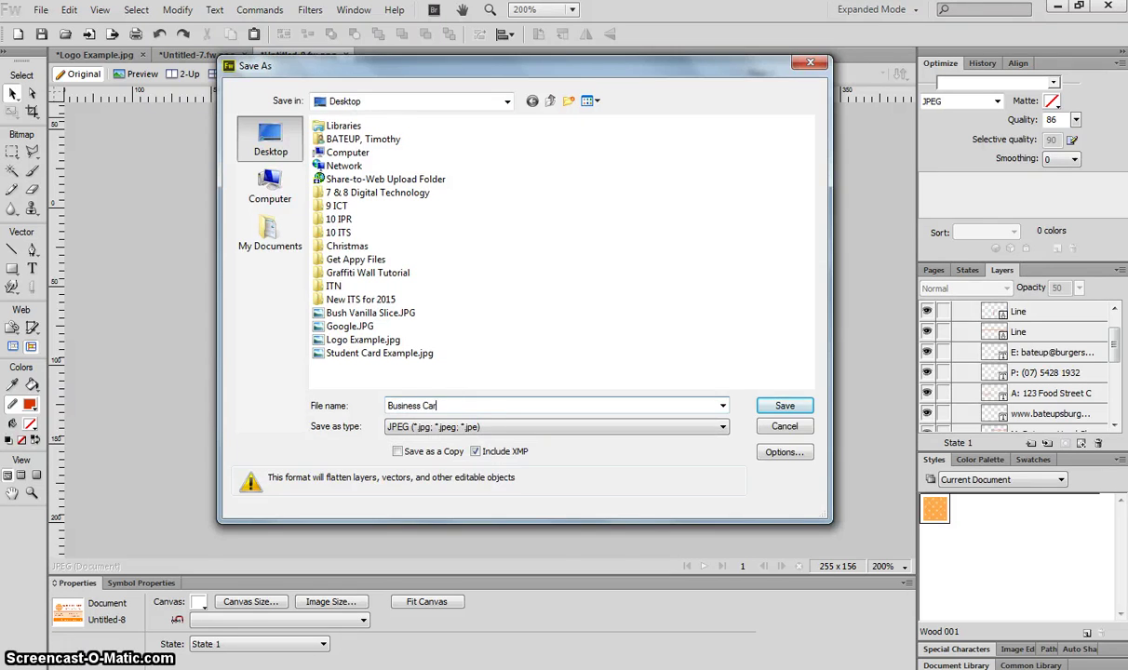
{"action": "type", "text": "d"}
{"action": "key", "text": "Return"}
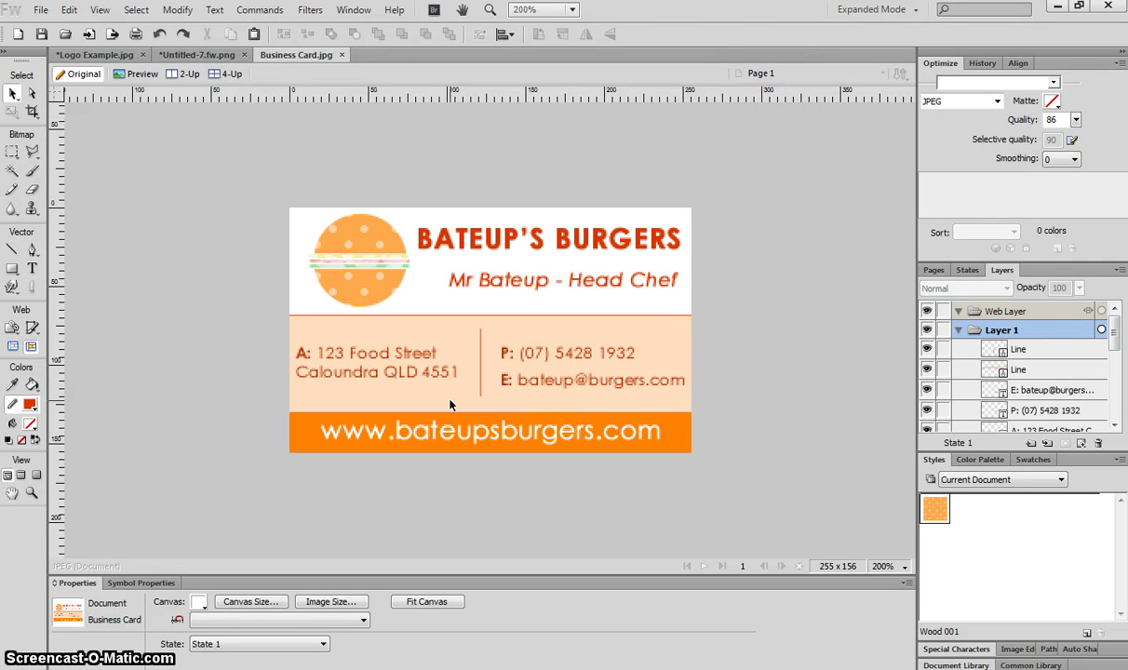
{"action": "left_click_drag", "start_coordinate": [456, 392], "coordinate": [312, 342]}
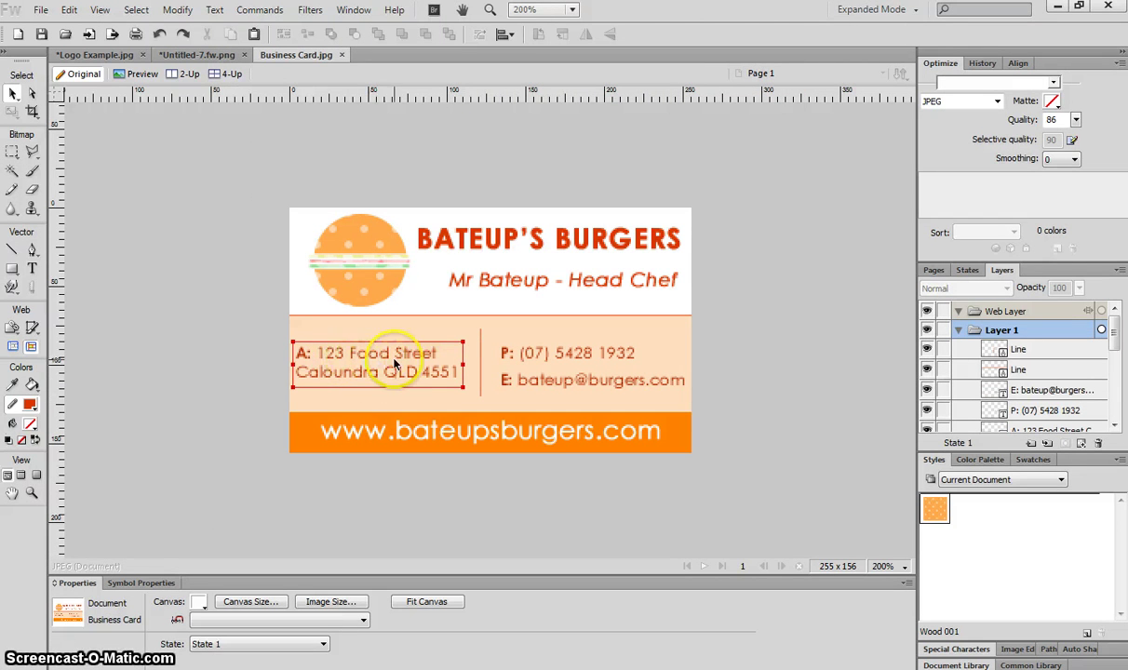
{"action": "left_click", "coordinate": [504, 244]}
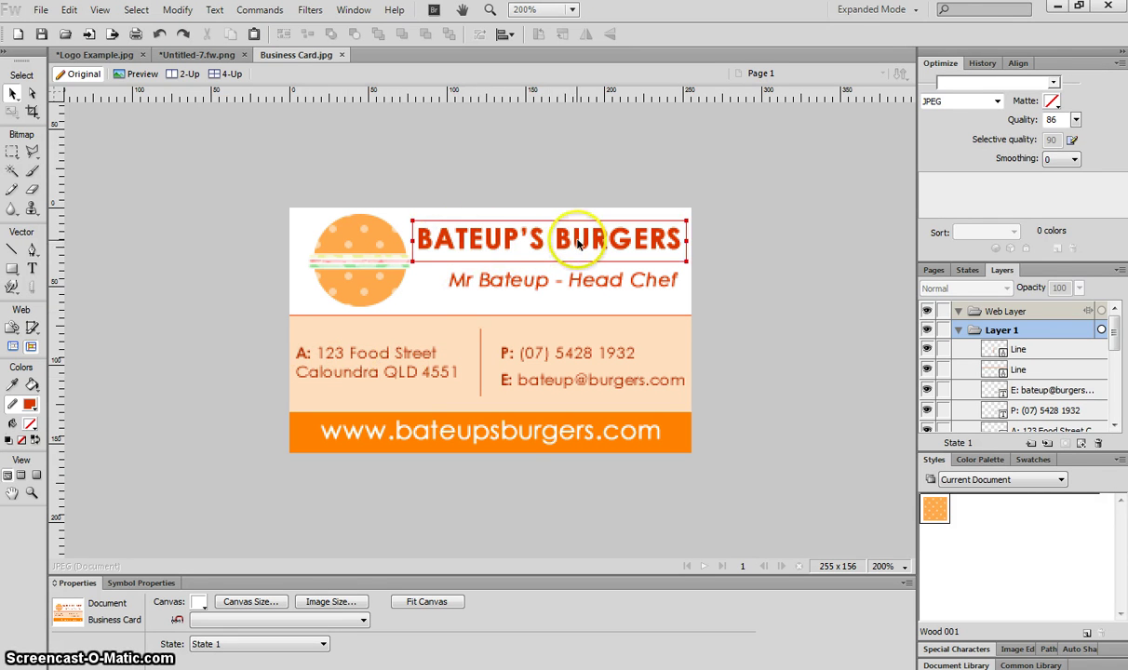
{"action": "left_click", "coordinate": [503, 283]}
{"action": "left_click", "coordinate": [512, 328]}
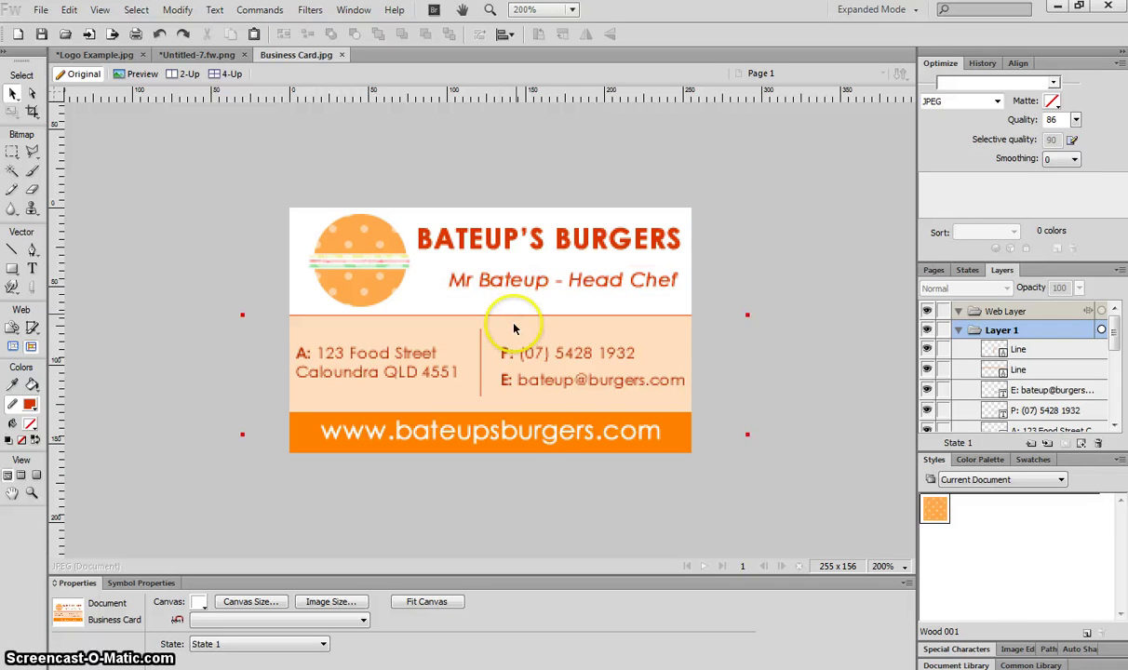
{"action": "left_click", "coordinate": [555, 363]}
{"action": "left_click", "coordinate": [559, 379]}
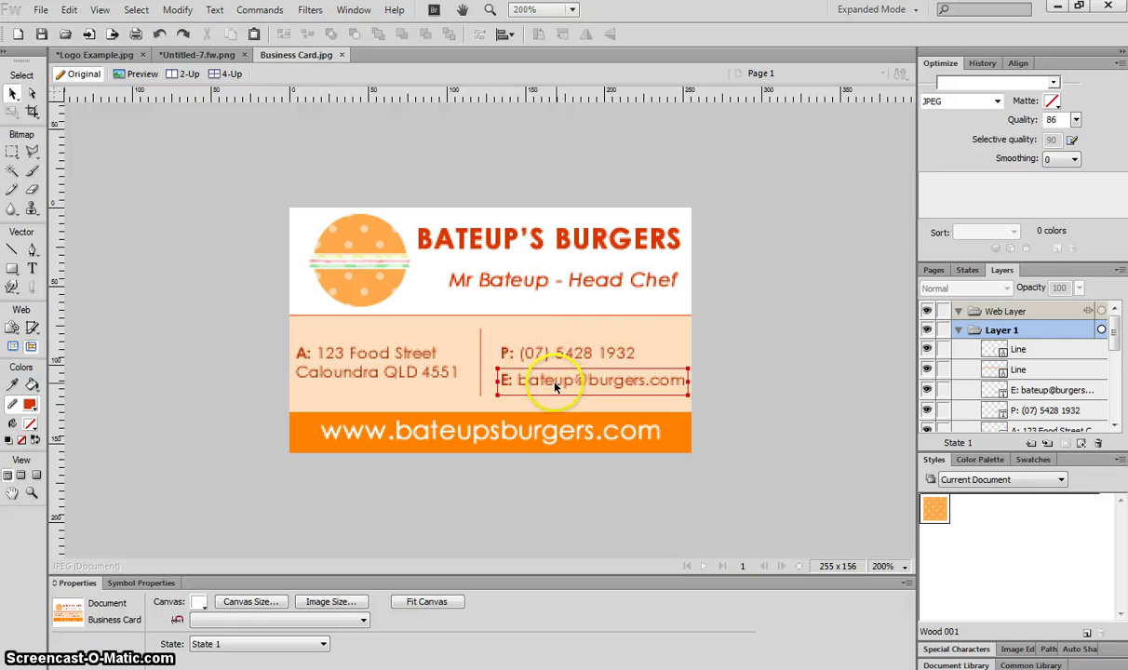
{"action": "left_click", "coordinate": [505, 450]}
{"action": "left_click", "coordinate": [502, 446]}
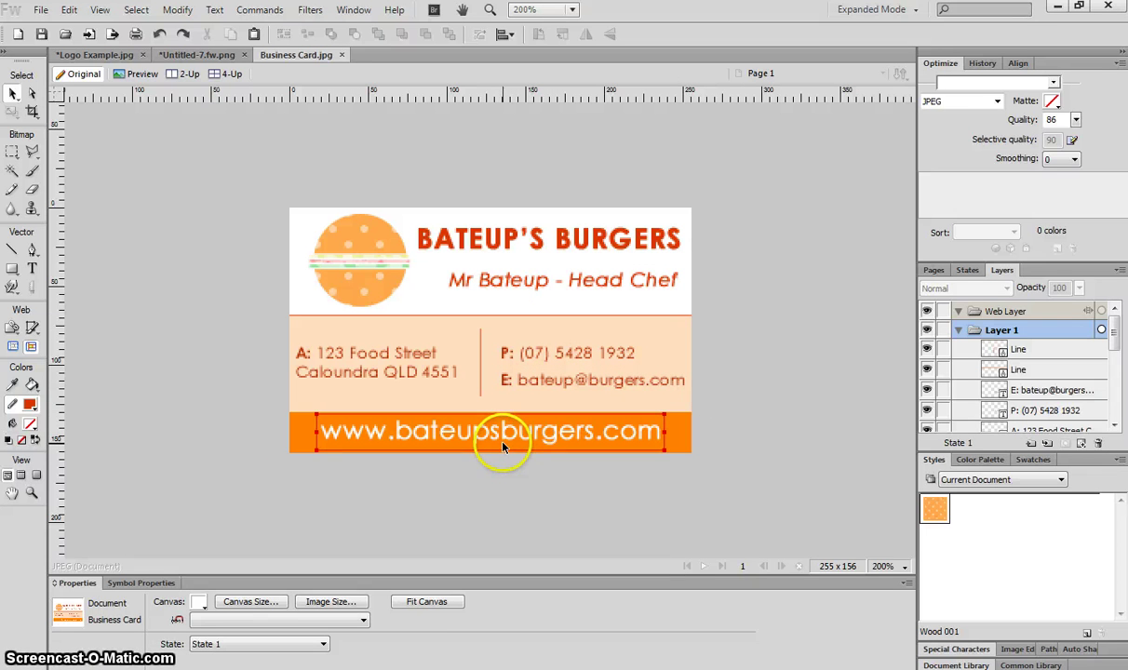
{"action": "left_click", "coordinate": [738, 434]}
{"action": "left_click", "coordinate": [815, 333]}
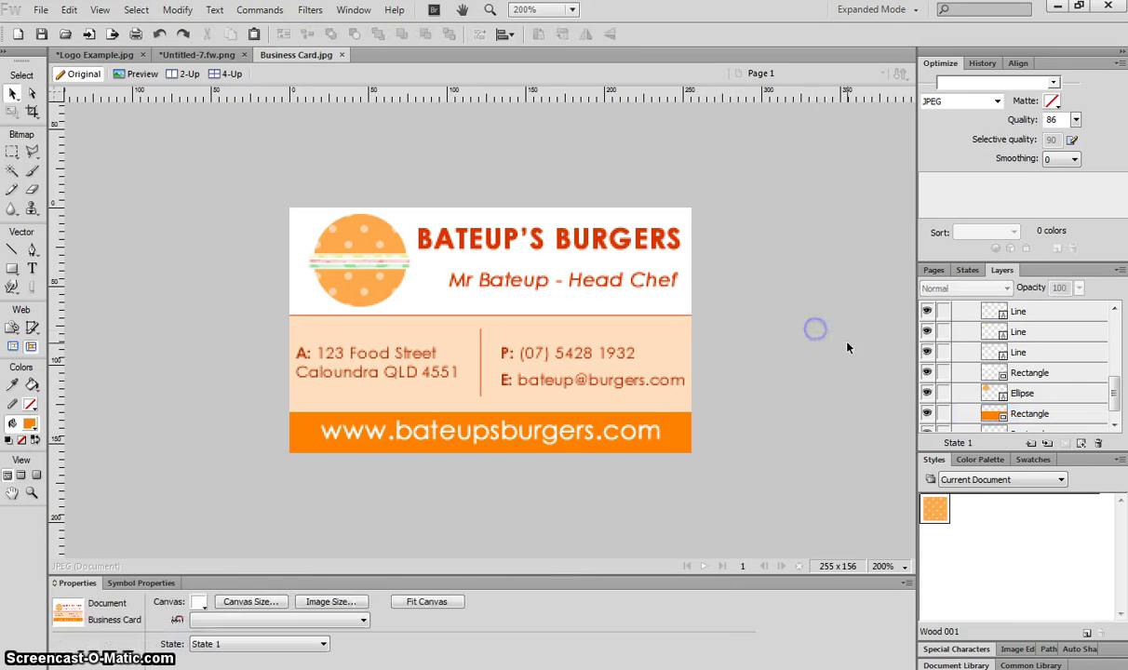